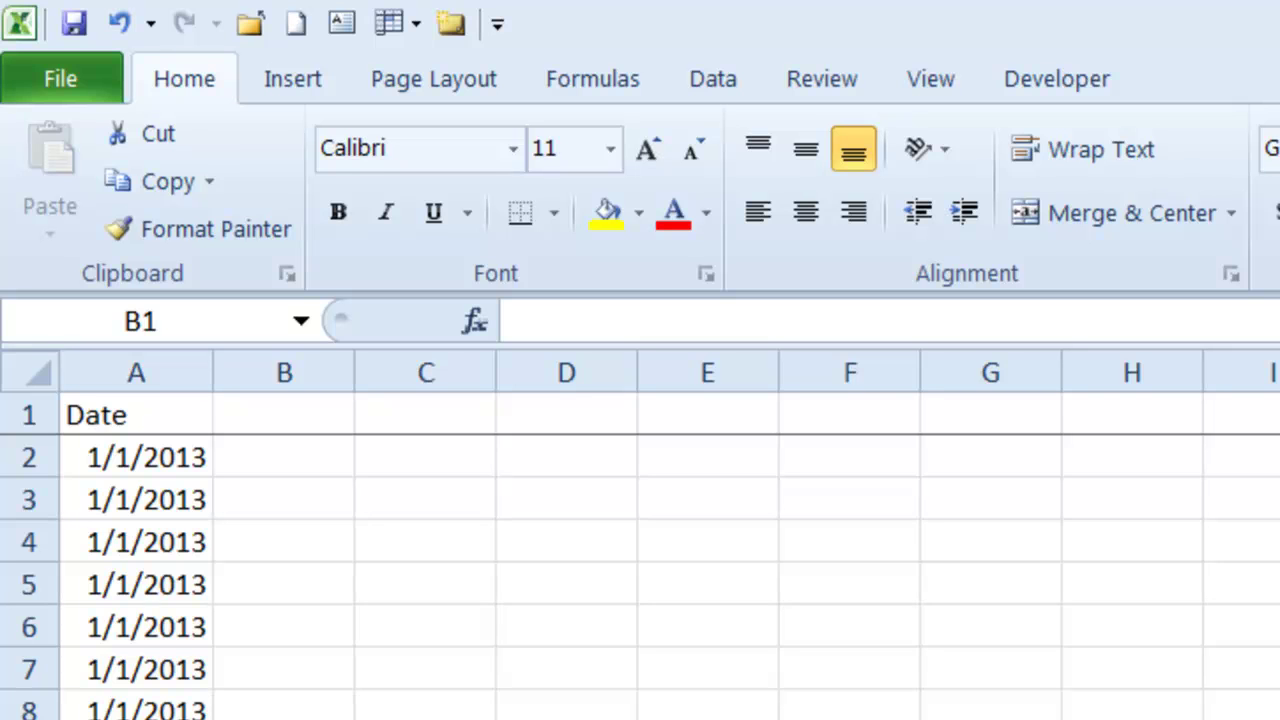
Format the date in cell A2 as Number, and set it back to Short Date
scroll(640, 570, "down", 20)
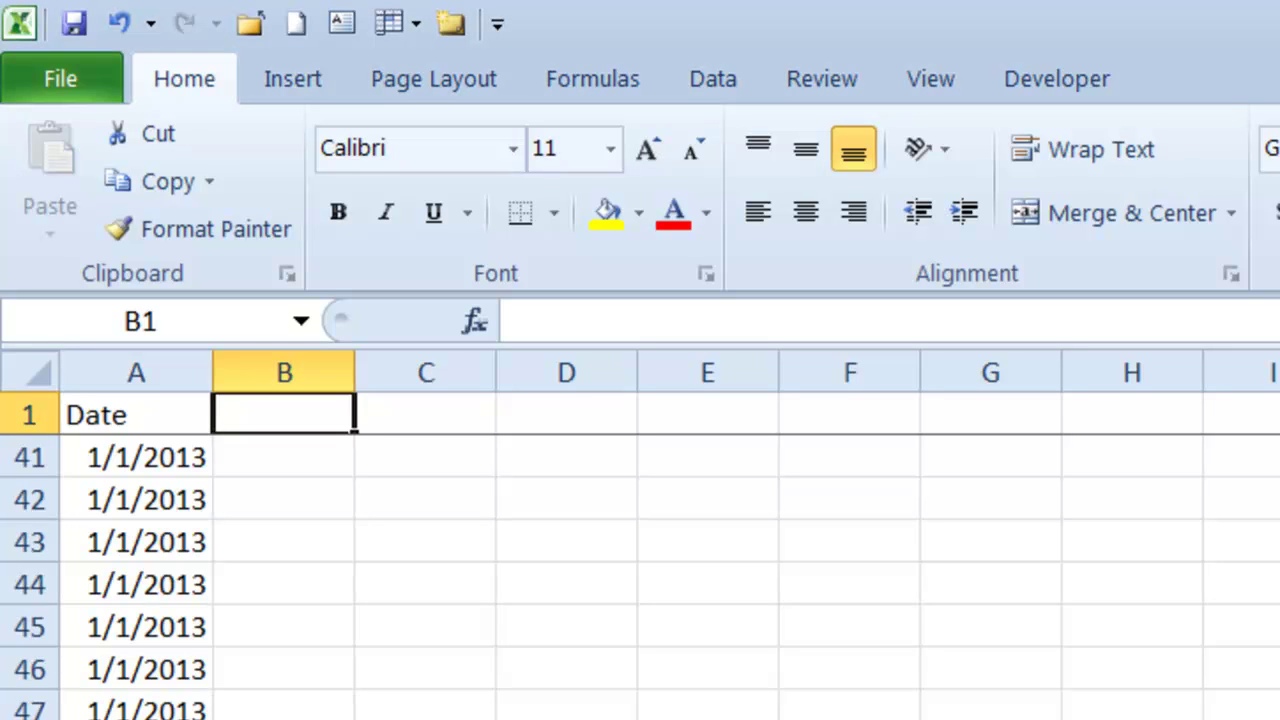
scroll(640, 570, "down", 20)
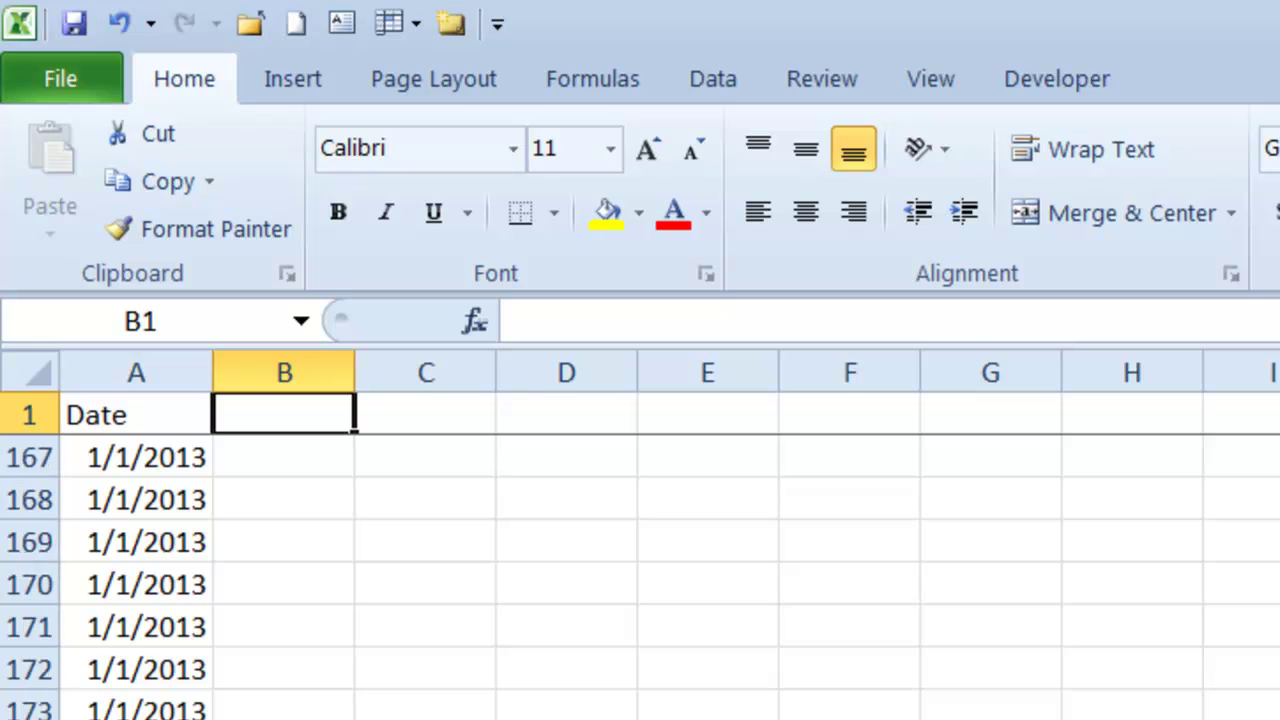
scroll(640, 570, "down", 20)
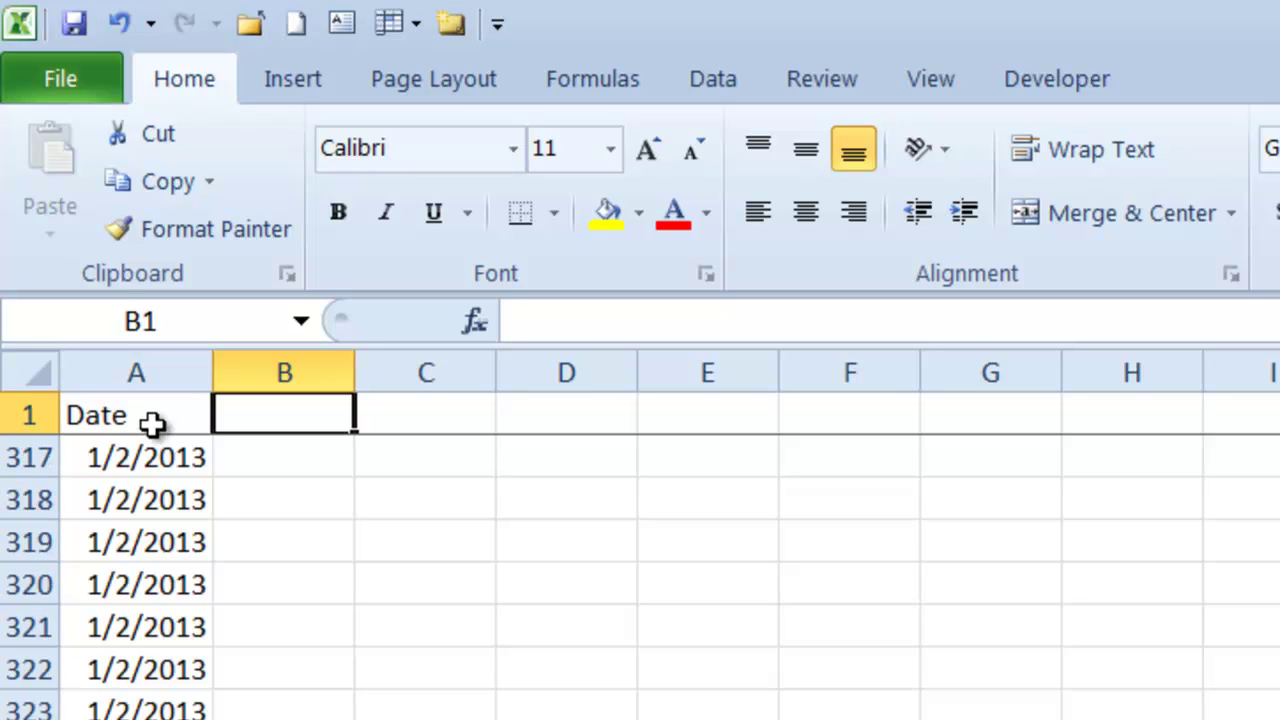
left_click(152, 424)
key("Down")
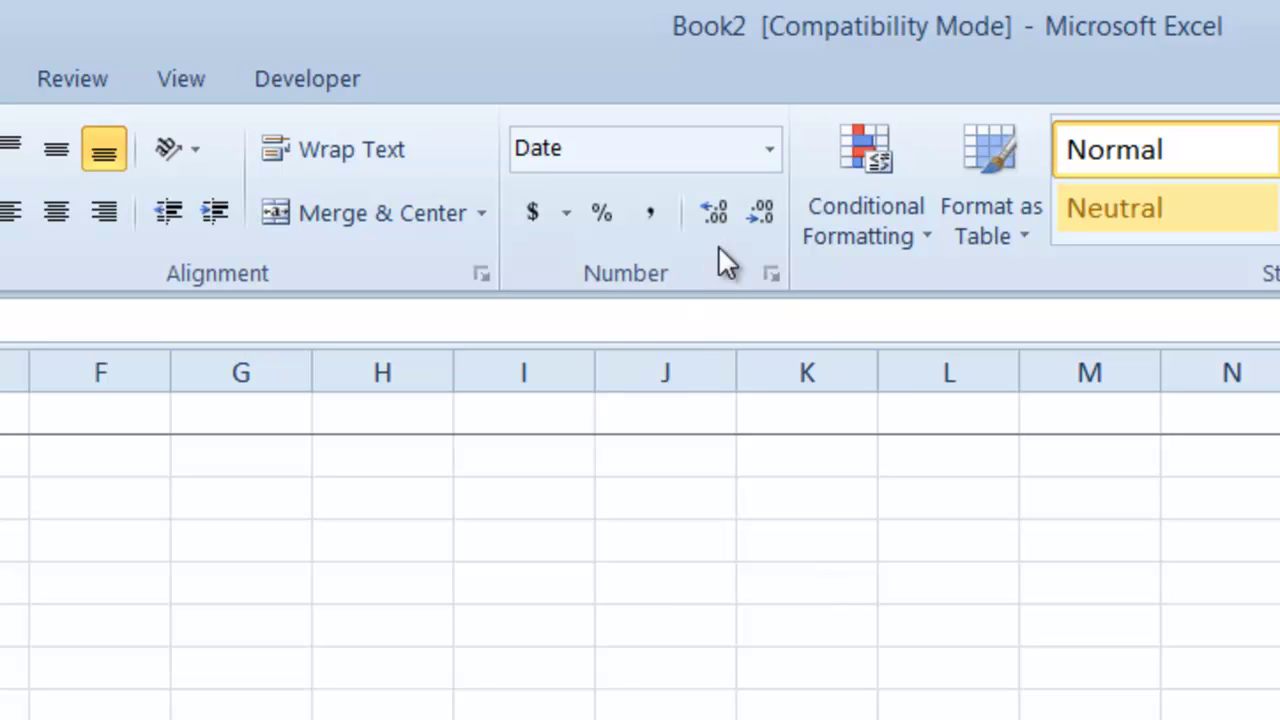
left_click(769, 149)
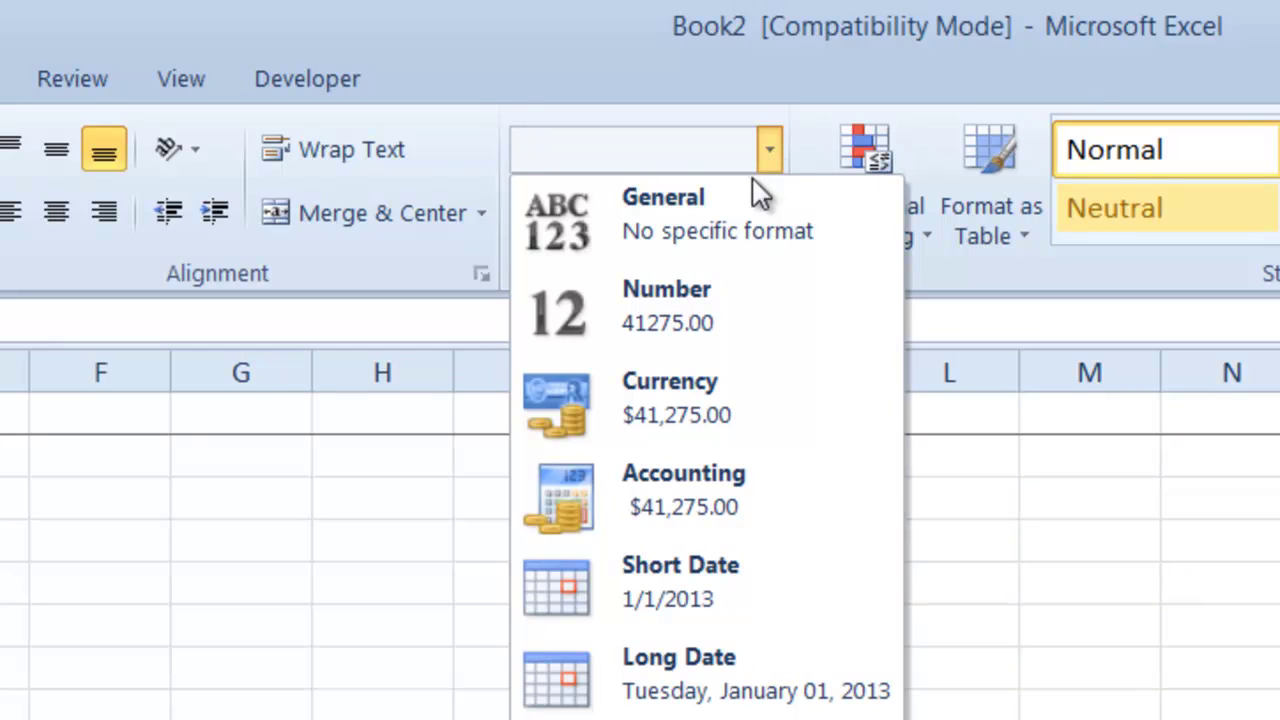
left_click(716, 306)
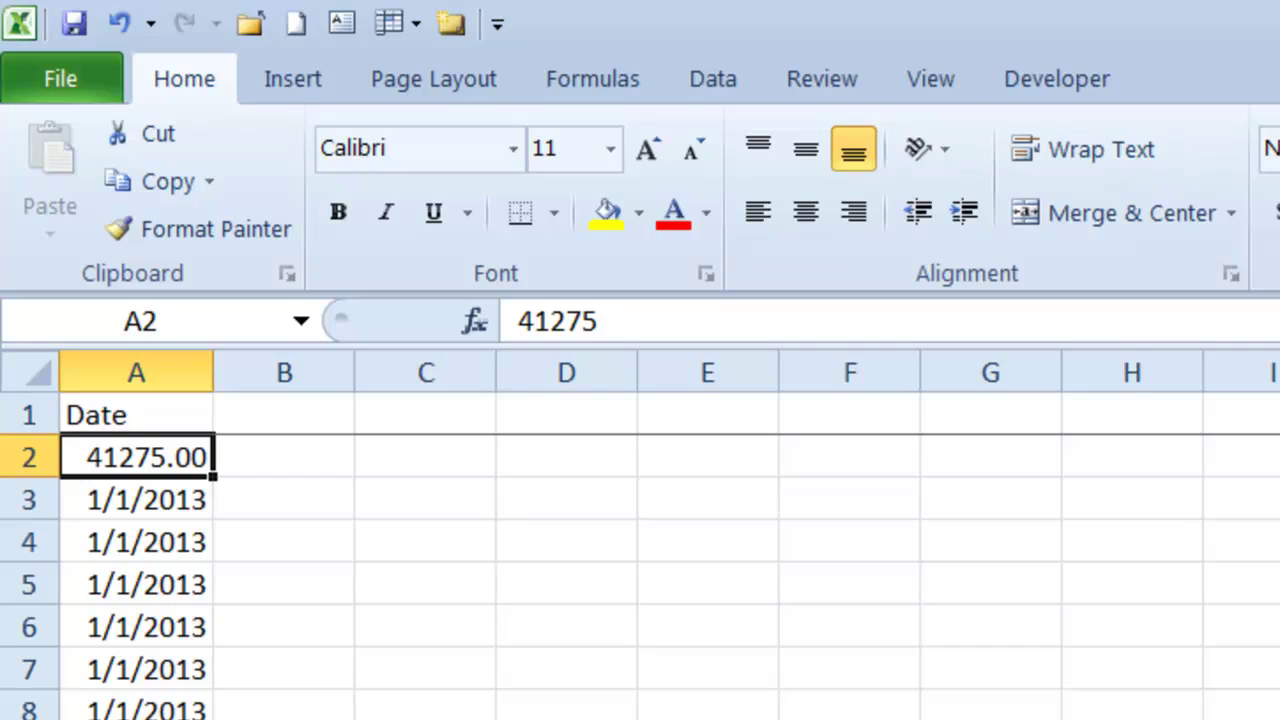
left_click(1215, 122)
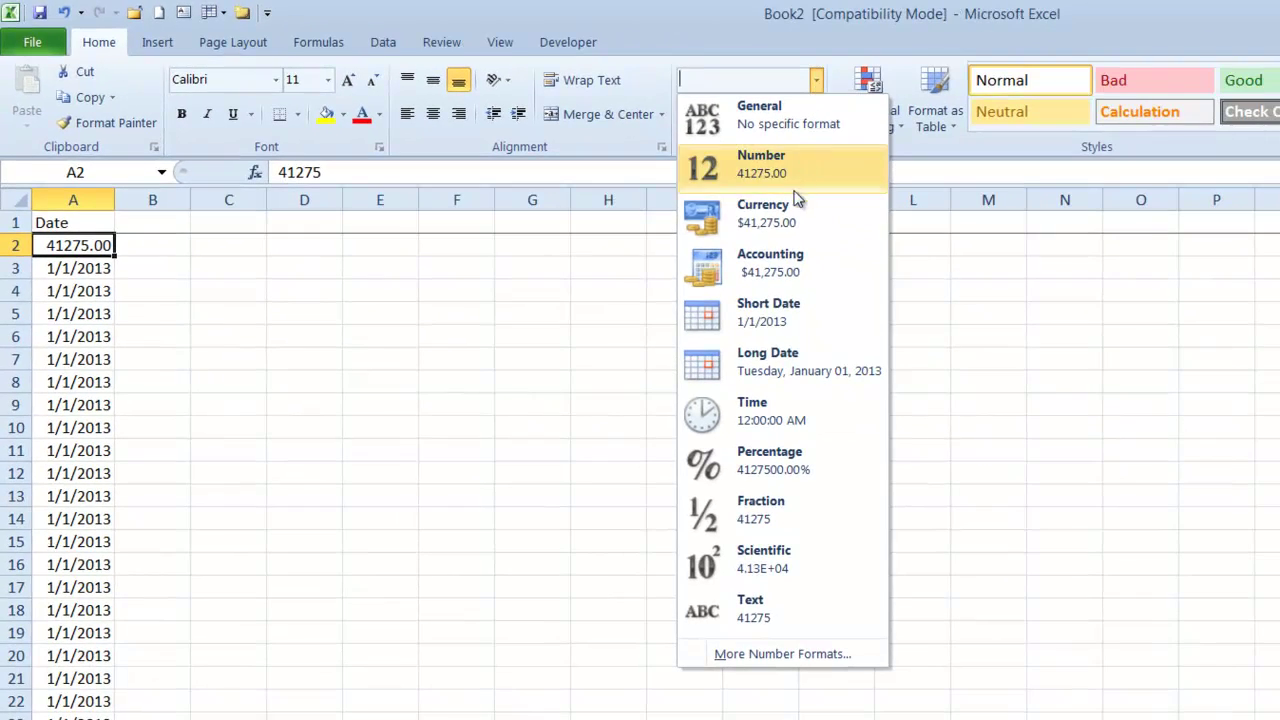
left_click(769, 320)
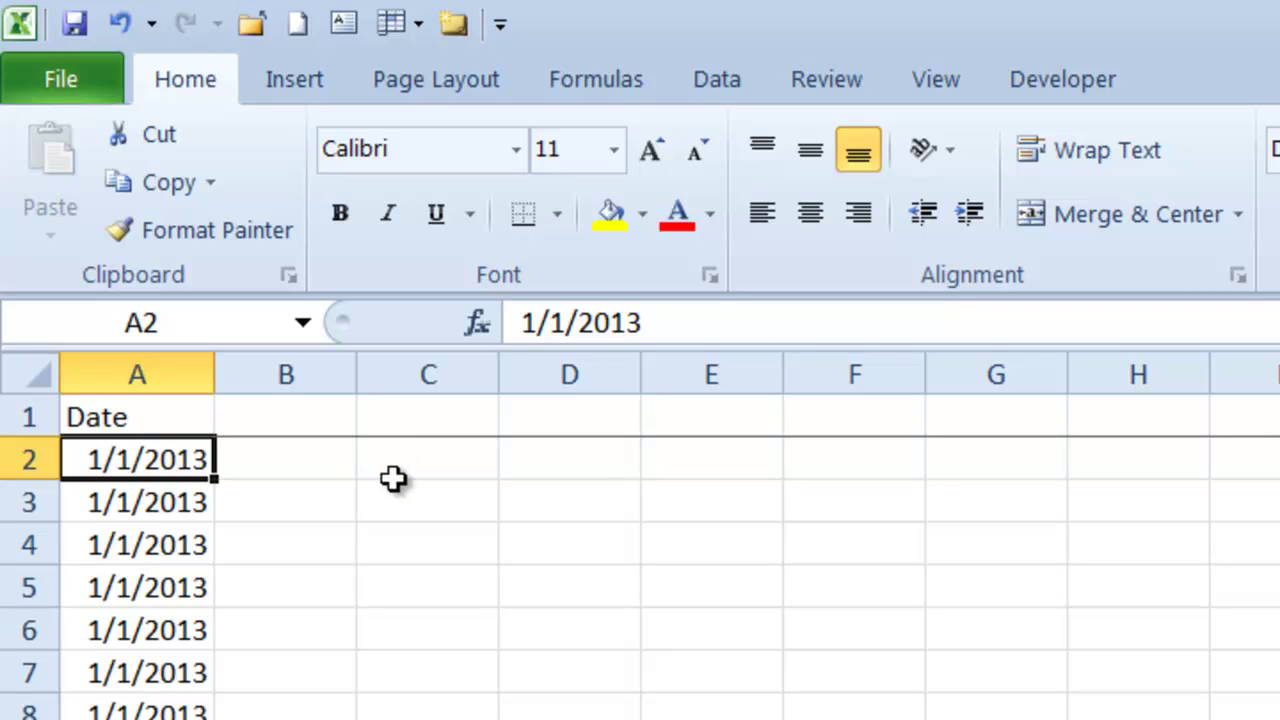
Change the date in cell A3 to 1/4/2013
scroll(393, 479, "down", 20)
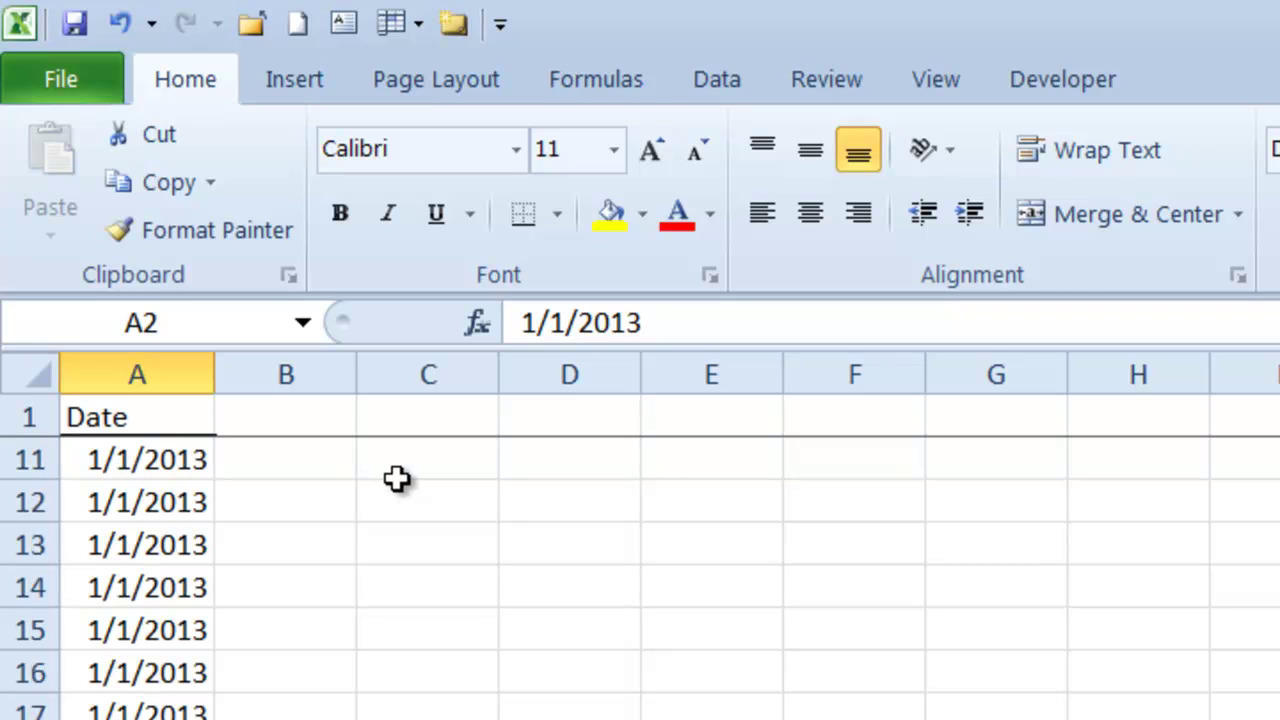
scroll(400, 482, "down", 20)
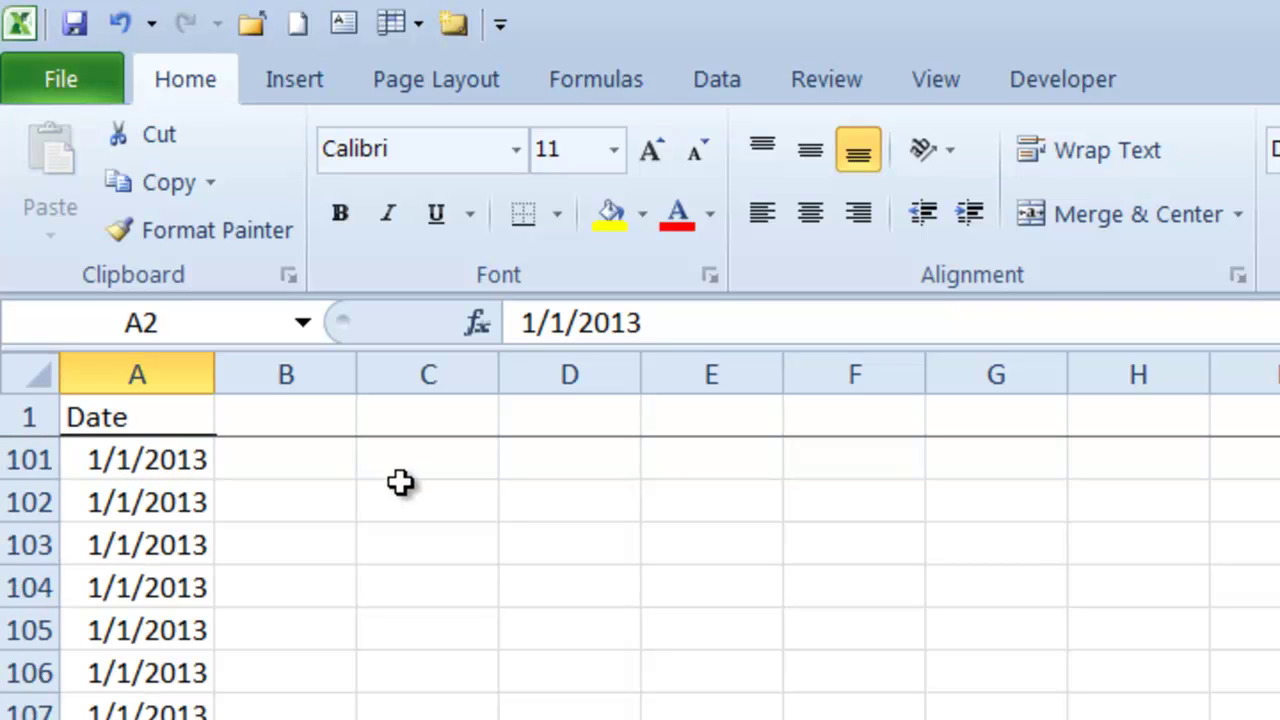
scroll(400, 485, "up", 20)
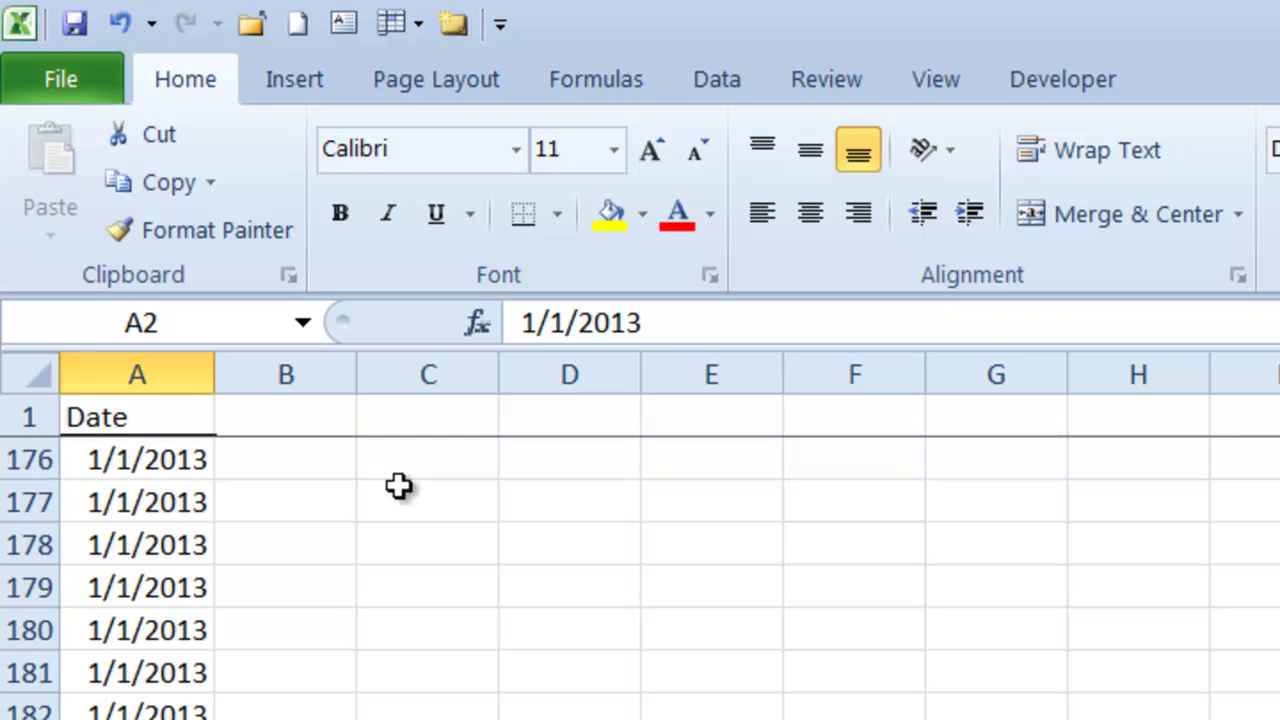
scroll(399, 485, "up", 20)
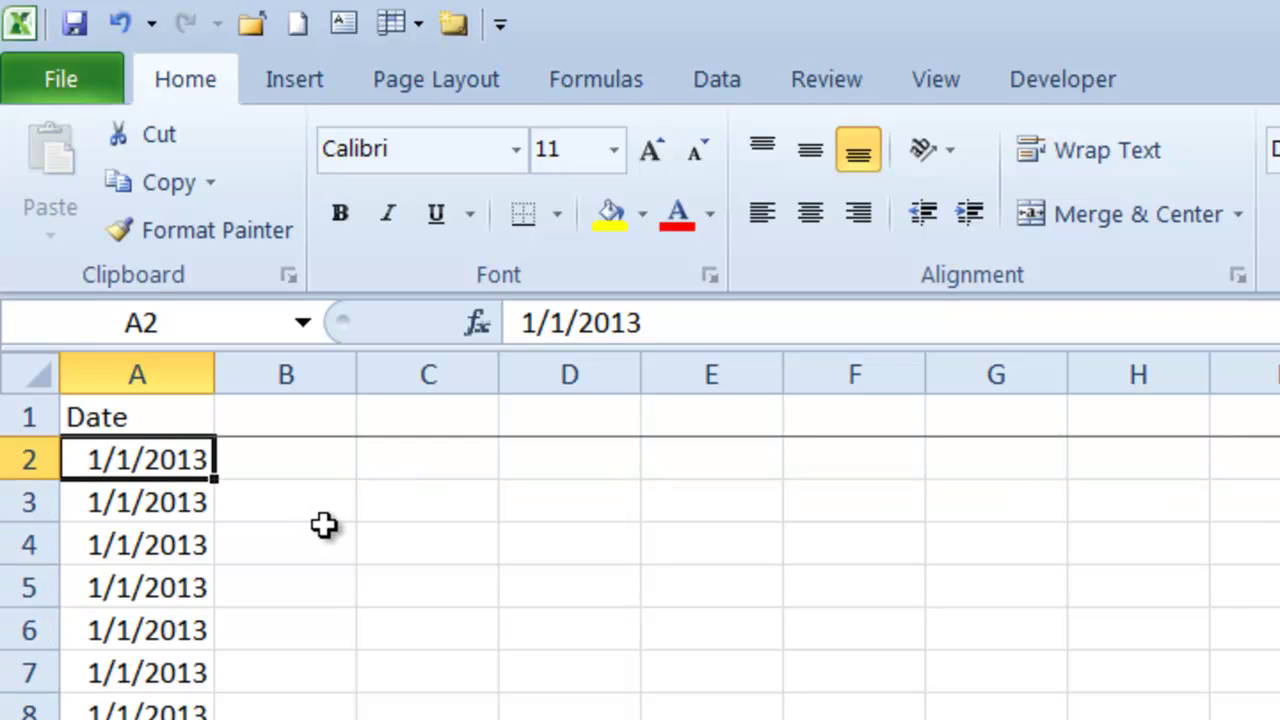
left_click(194, 509)
double_click(558, 323)
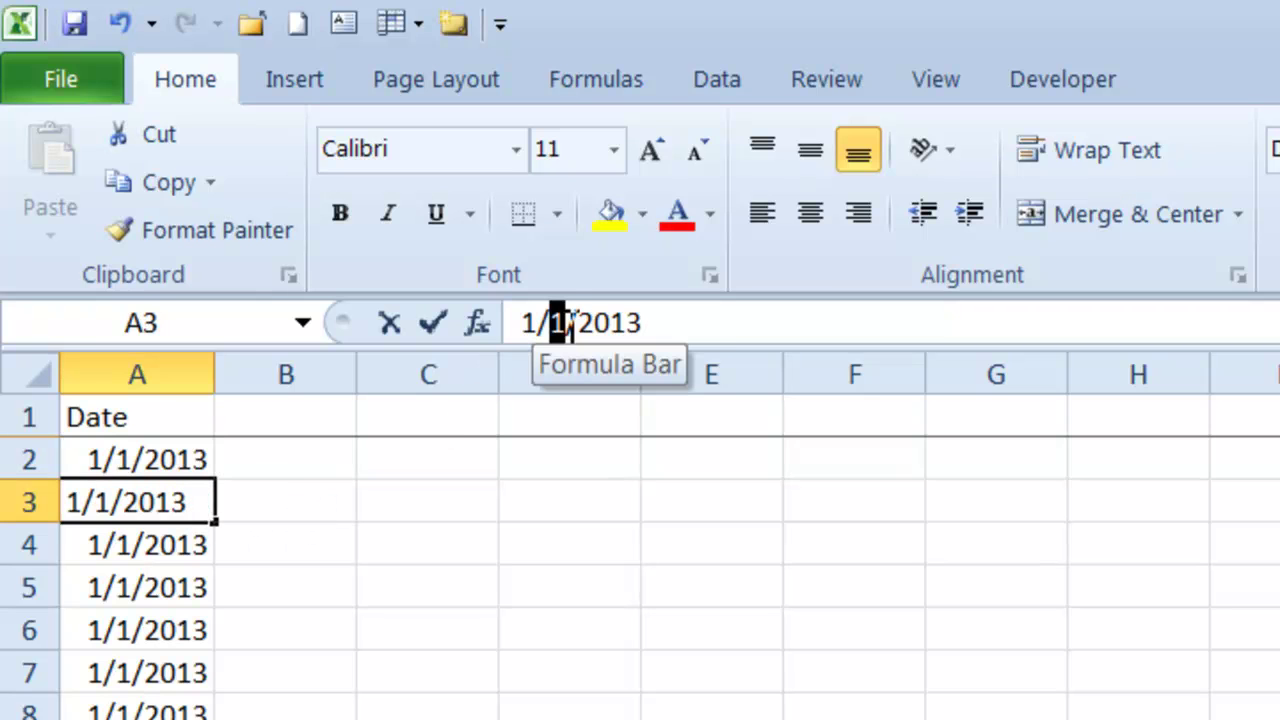
type("4")
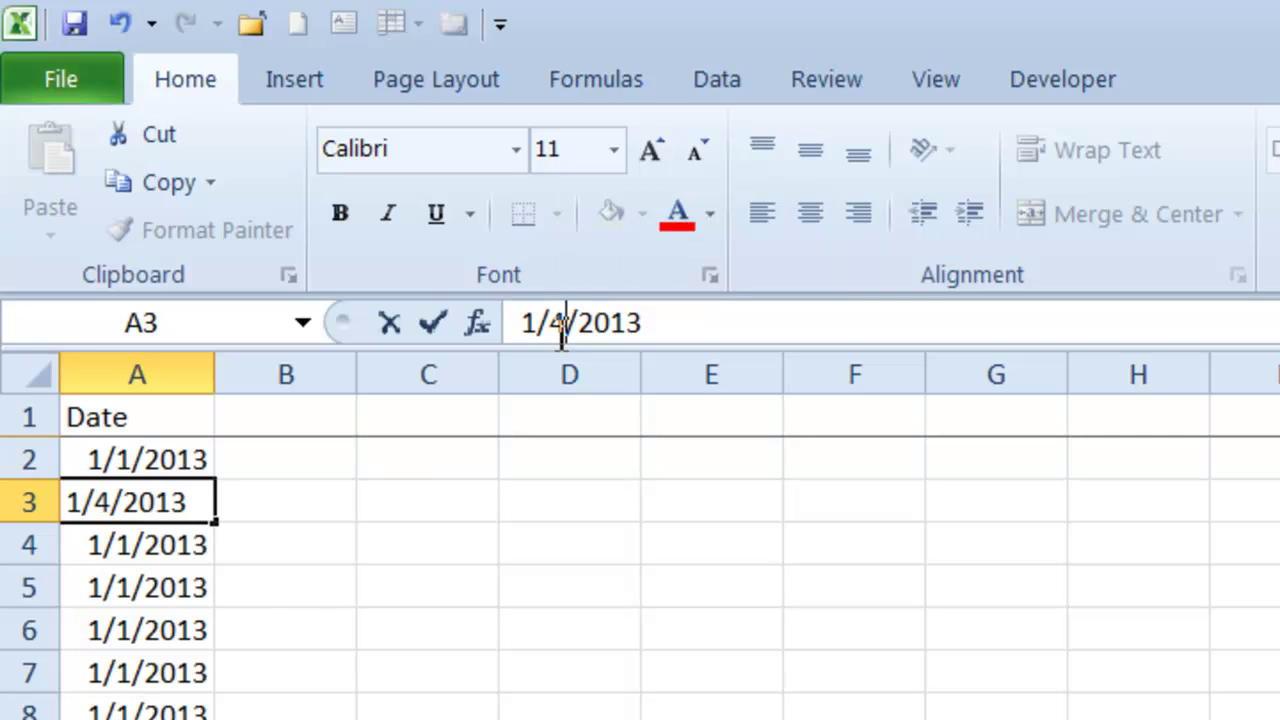
key("ctrl+Return")
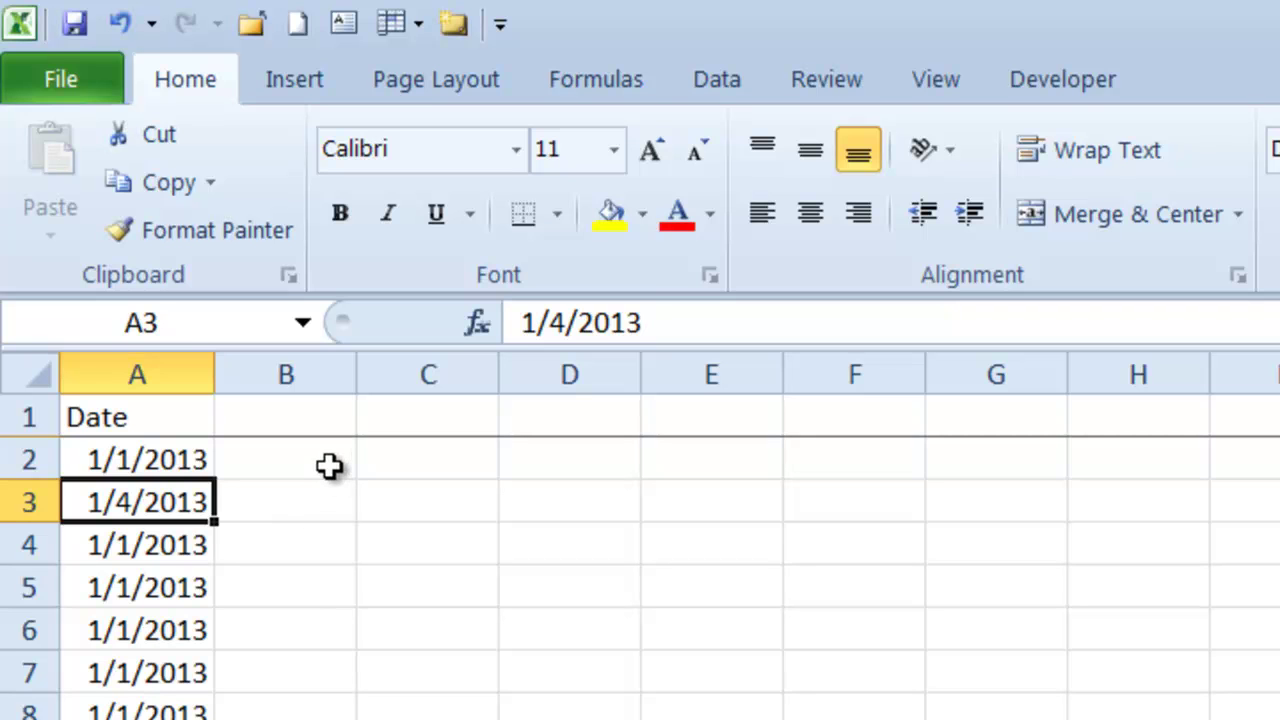
Enter the formula =A3-A2 in cell C2 to subtract the first date from the second
left_click(392, 461)
type("=")
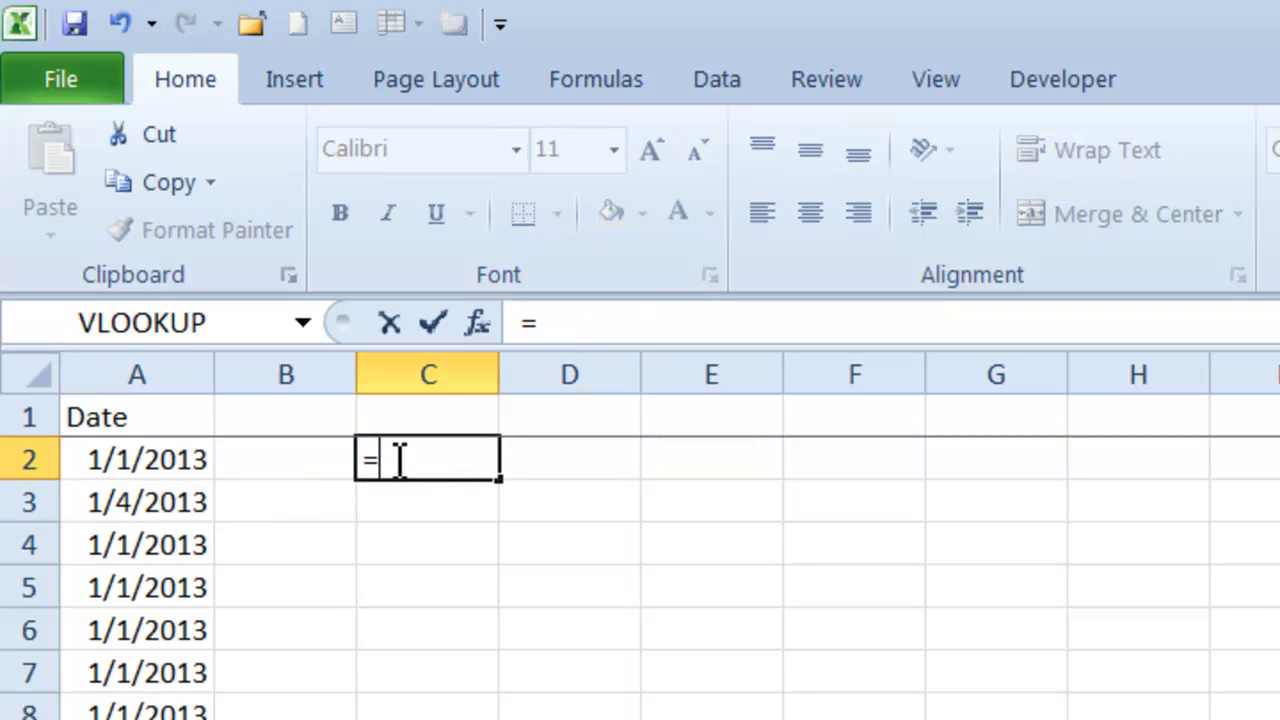
left_click(163, 502)
type("-")
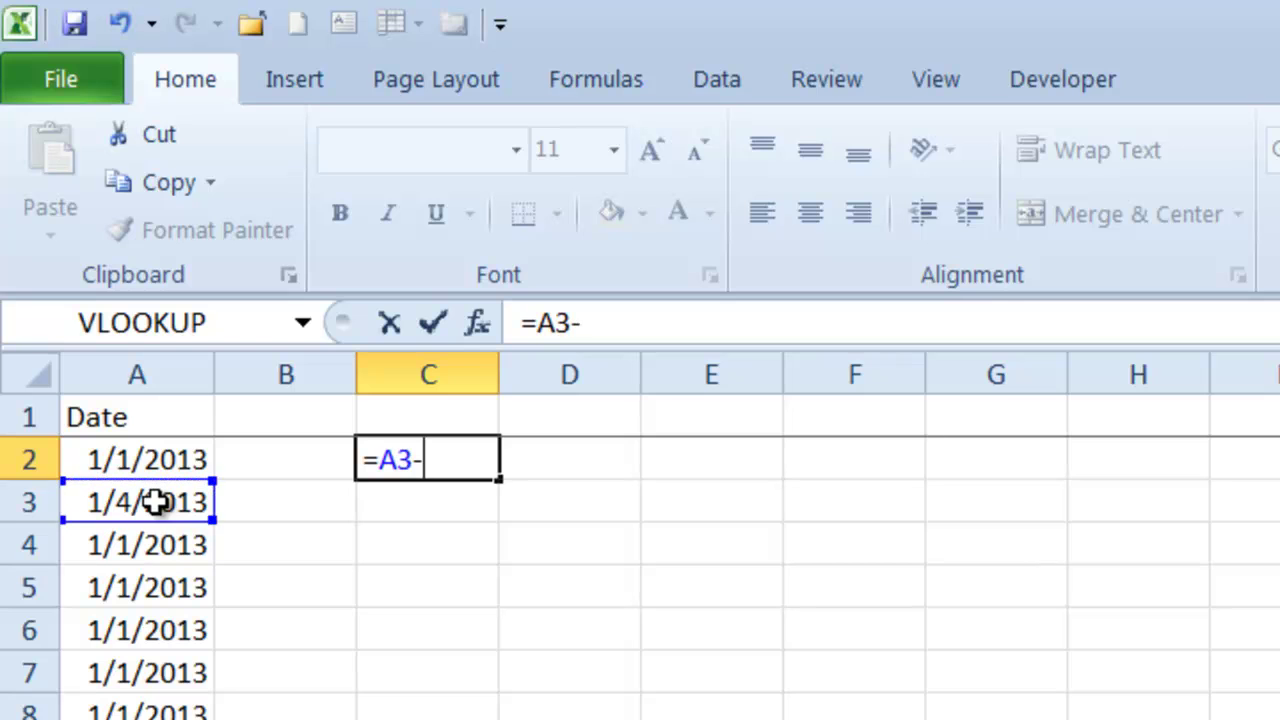
left_click(112, 456)
key("ctrl+Return")
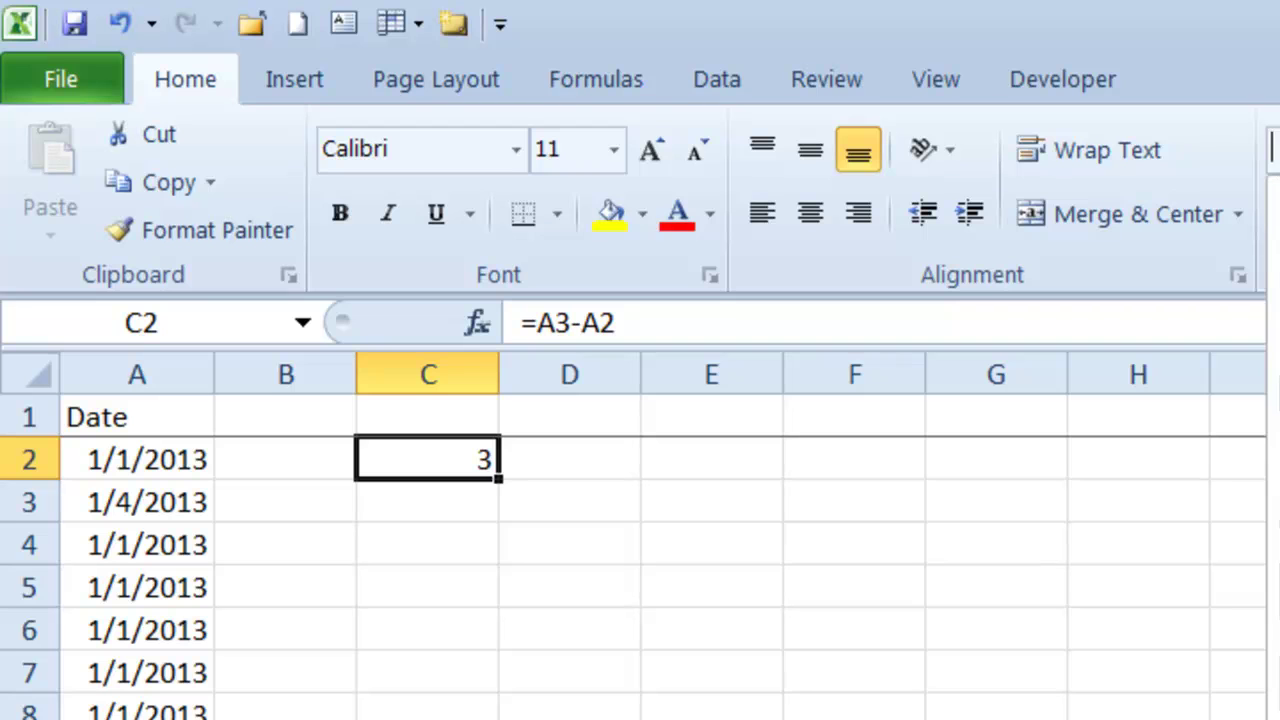
Format the date difference in C2 as Short Date, and switch it back to Number
left_click(1276, 594)
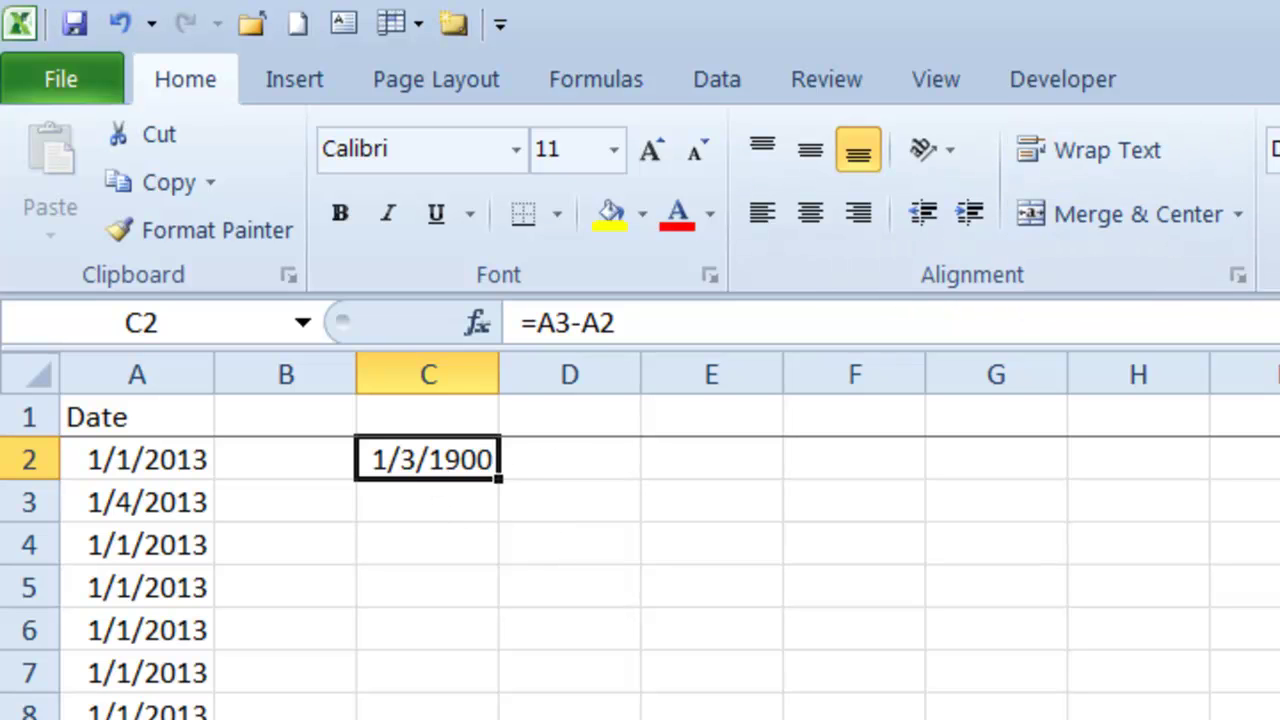
left_click(1279, 150)
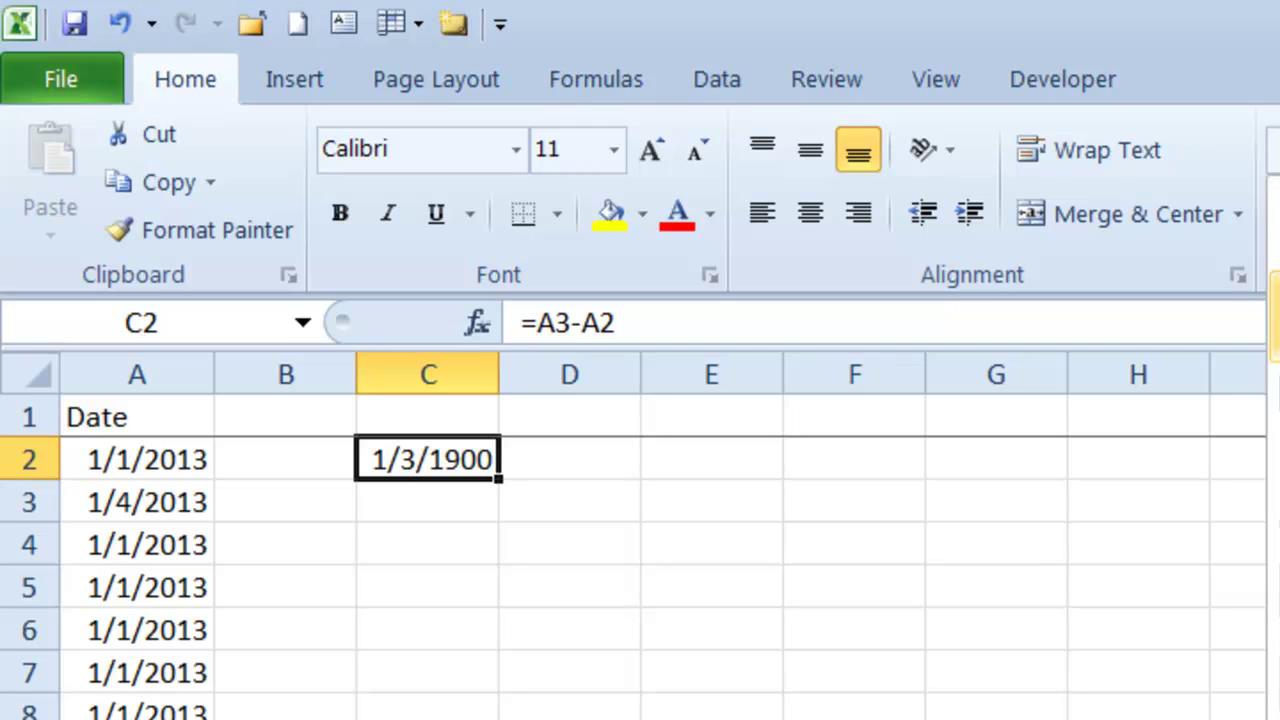
left_click(1279, 317)
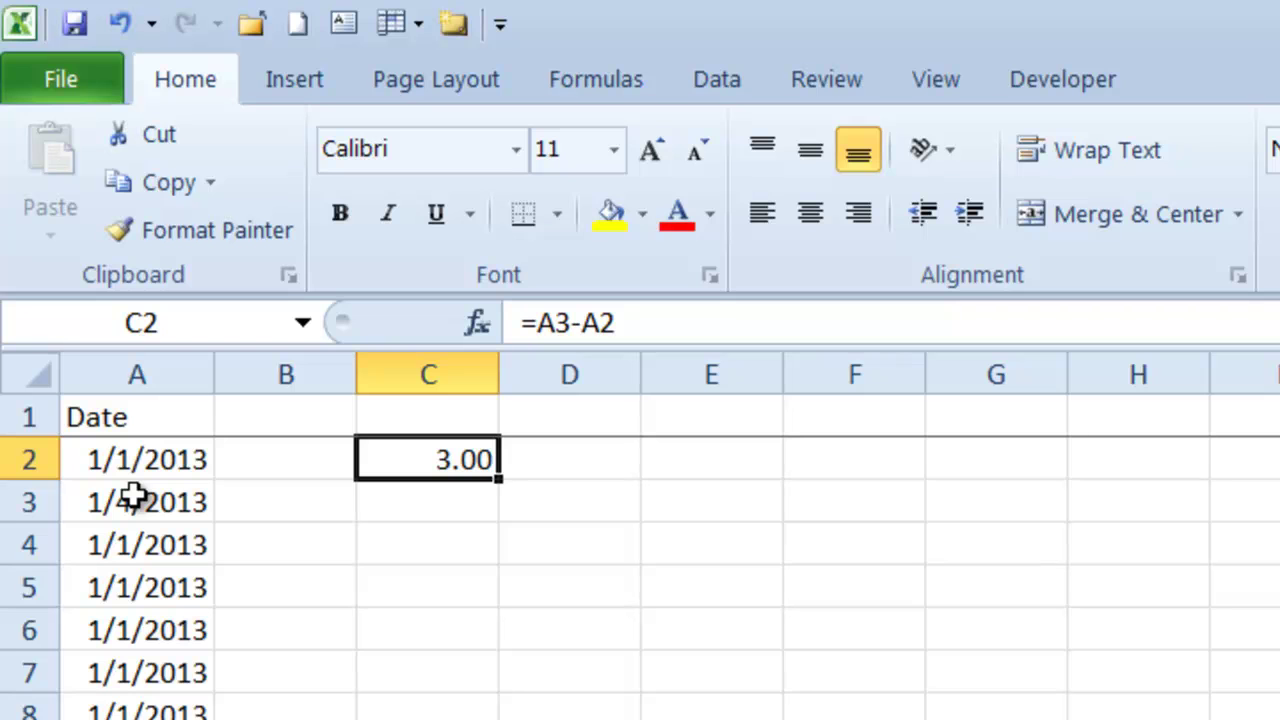
Delete the subtraction formula from cell C2
key("BackSpace")
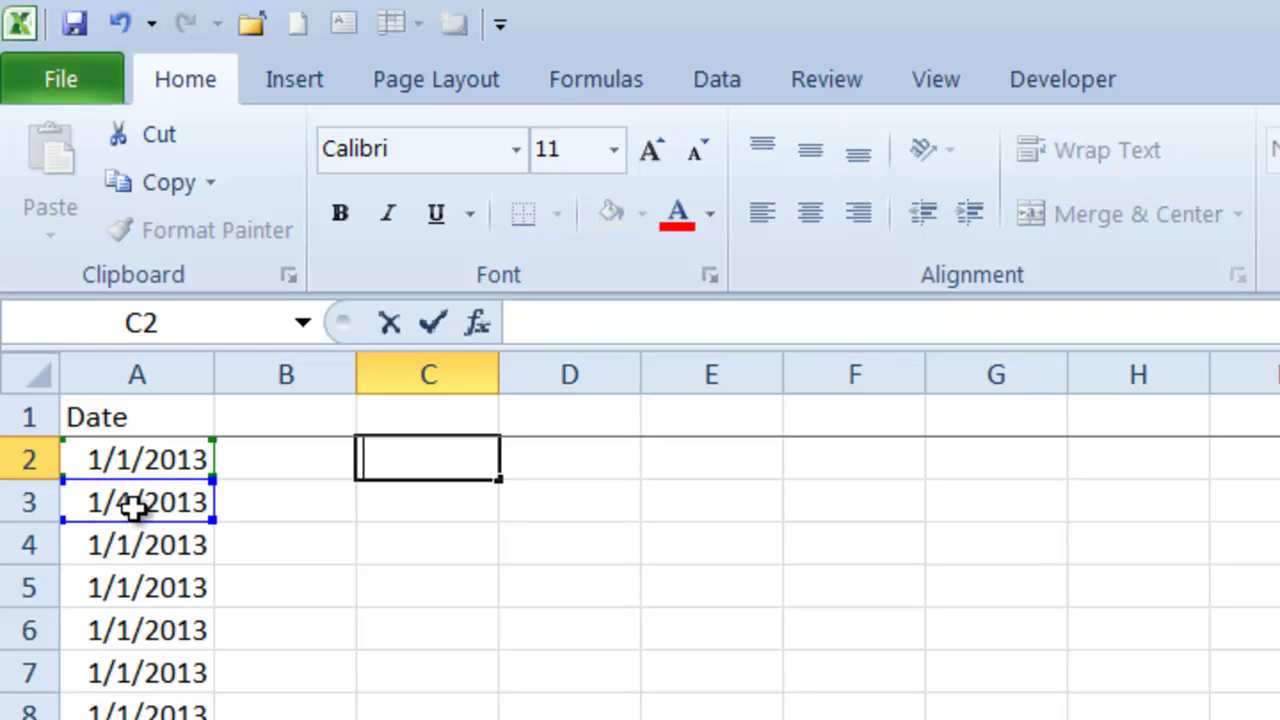
key("Escape")
key("Delete")
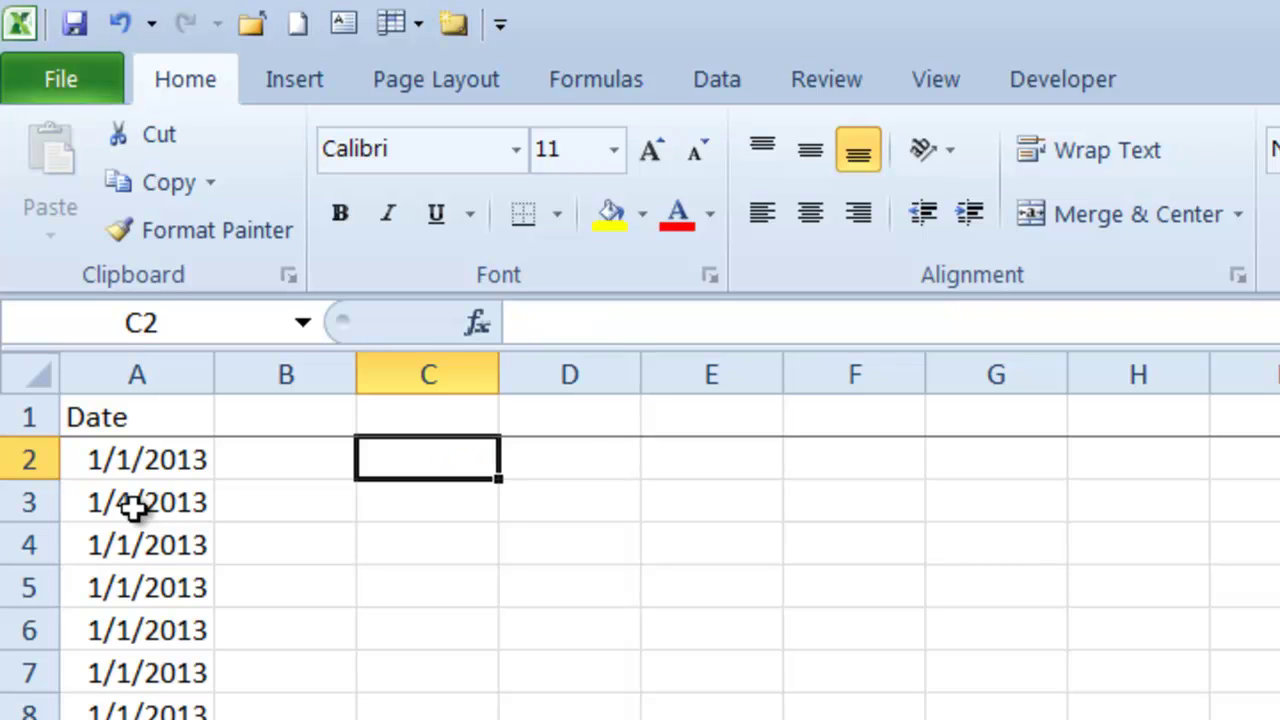
Autofill the date in A2 down one cell so that A3 holds 1/2/2013
left_click(133, 508)
left_click(143, 466)
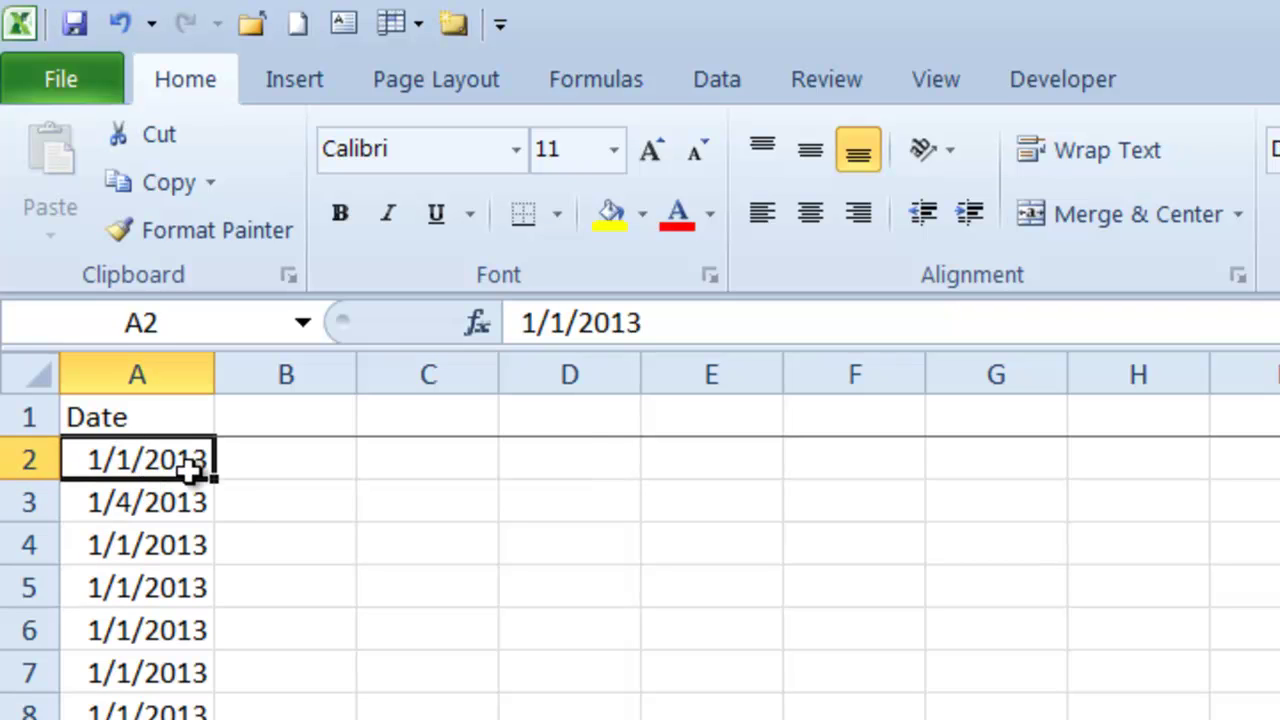
left_click_drag(215, 482, 205, 522)
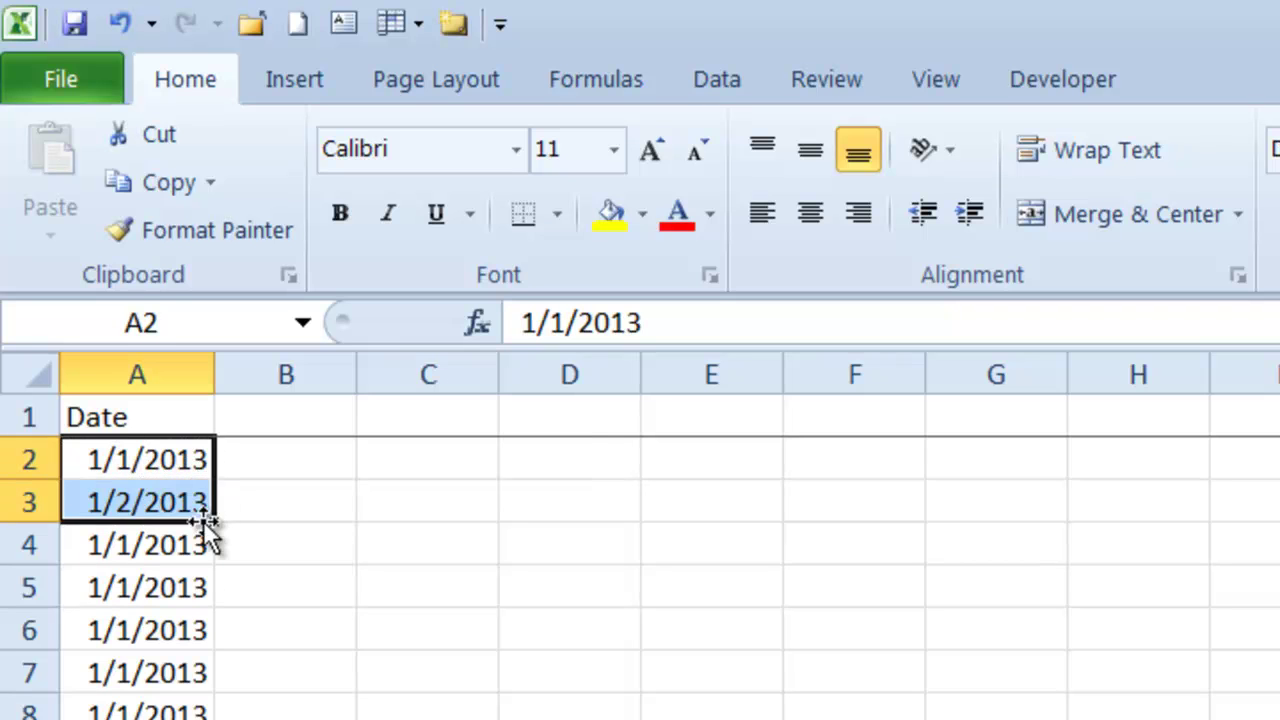
left_click(143, 459)
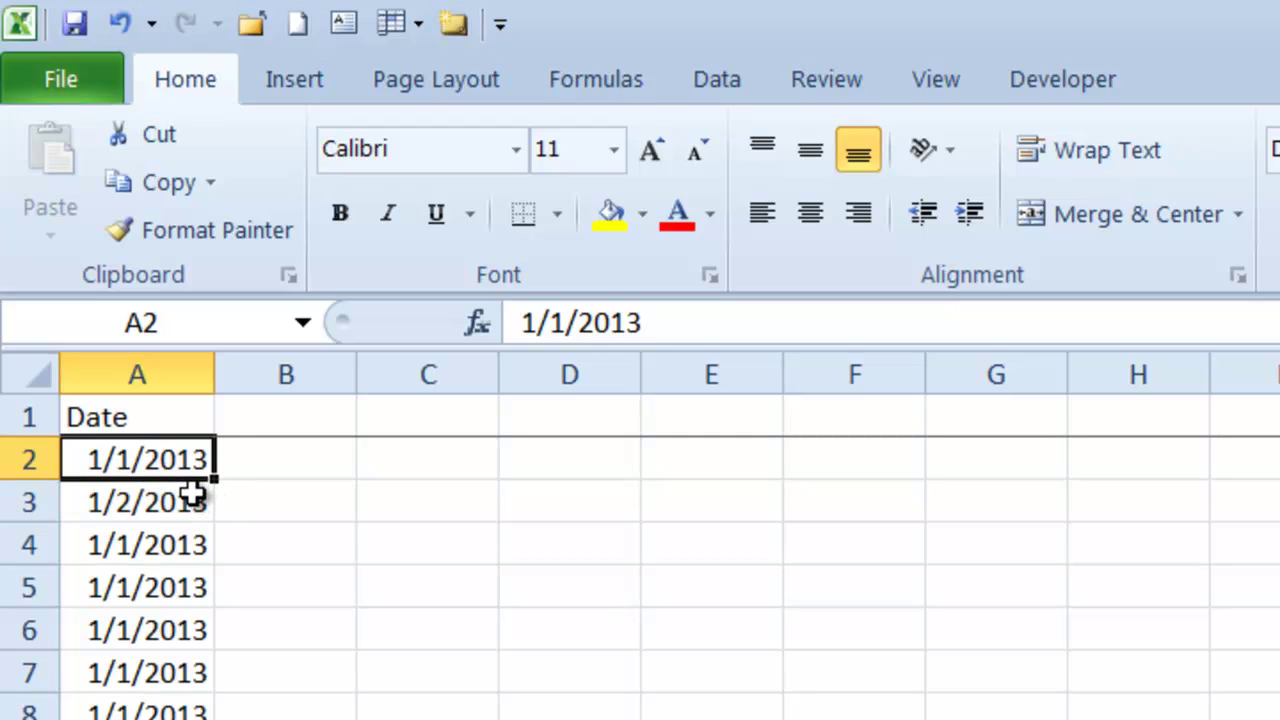
Enter 1 in cell C2 and fill it down column C as a repeated value past row 8
left_click(424, 459)
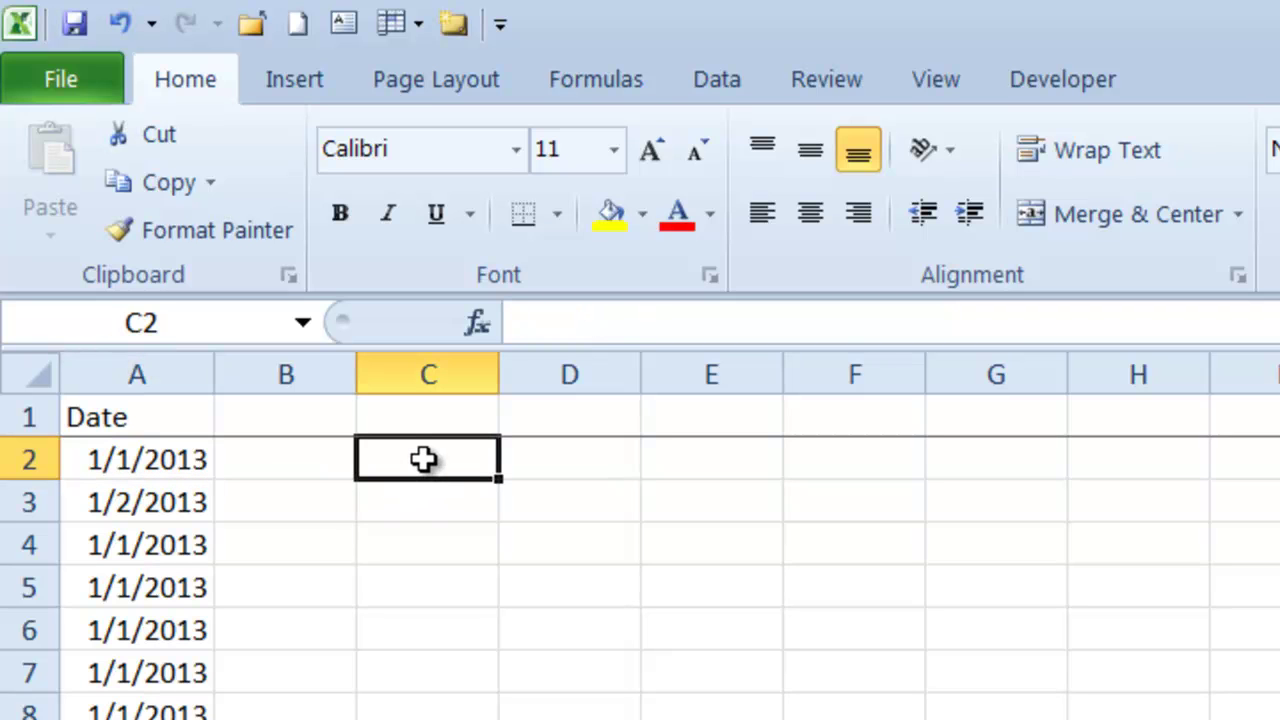
type("1")
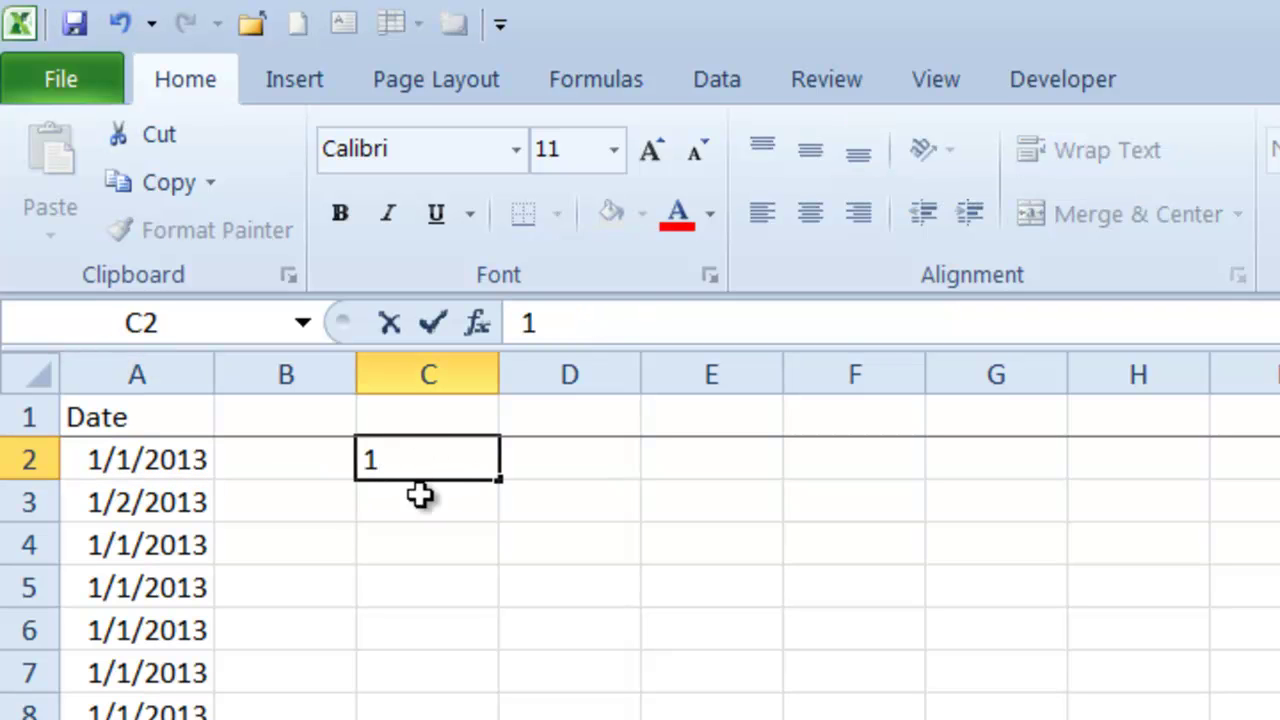
left_click(421, 504)
left_click(432, 470)
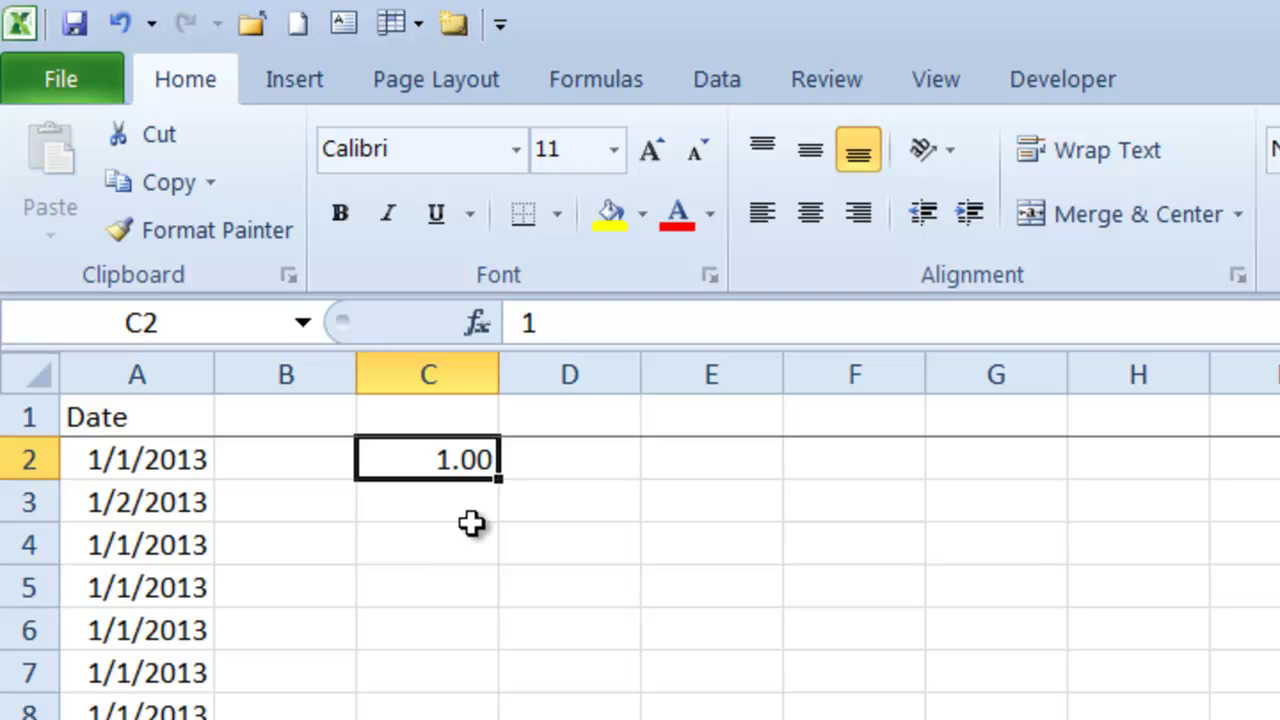
left_click_drag(500, 485, 500, 712)
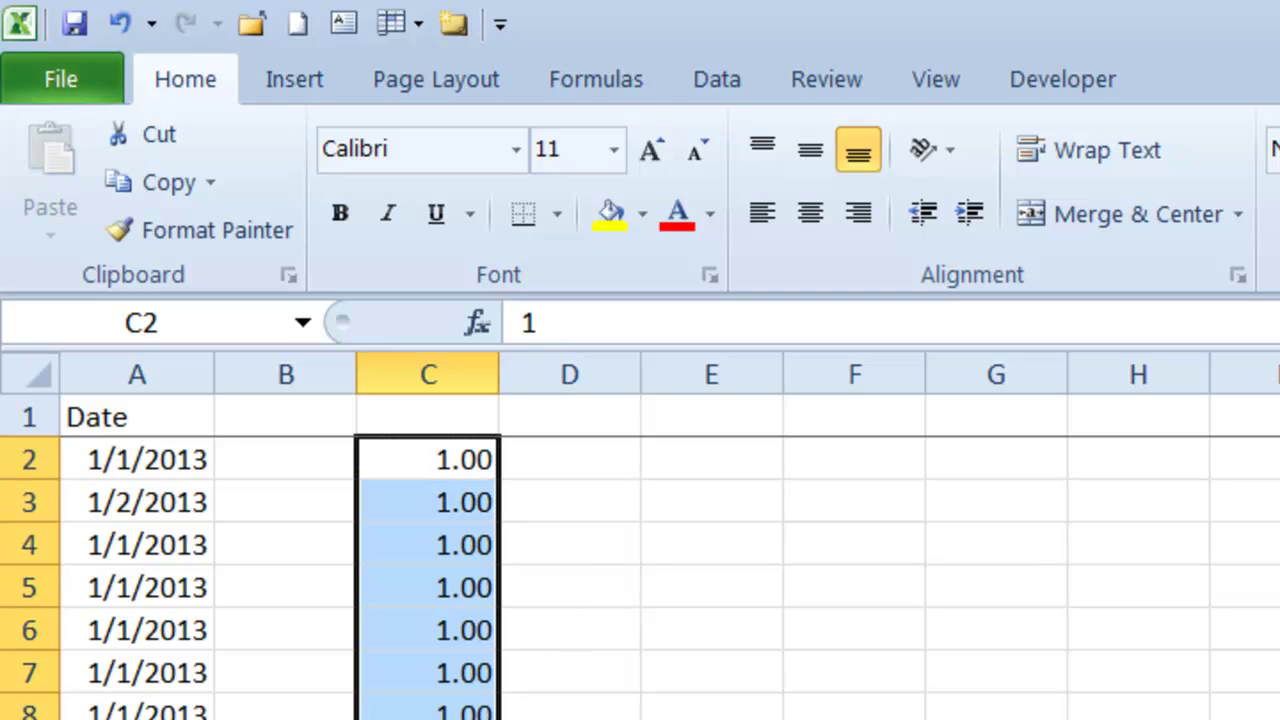
Enter 1 in D2 and 2 in D3, and extend the number series down column D past row 8
left_click(614, 463)
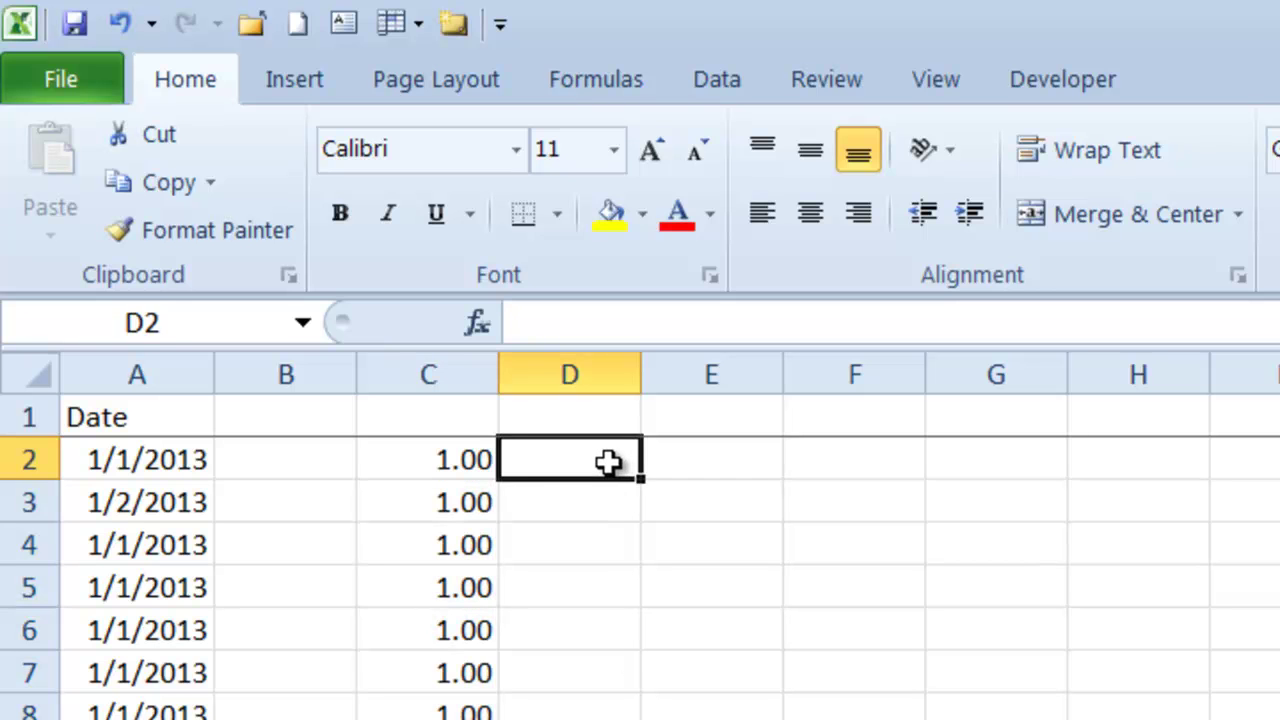
type("1")
key("Return")
type("2")
key("Return")
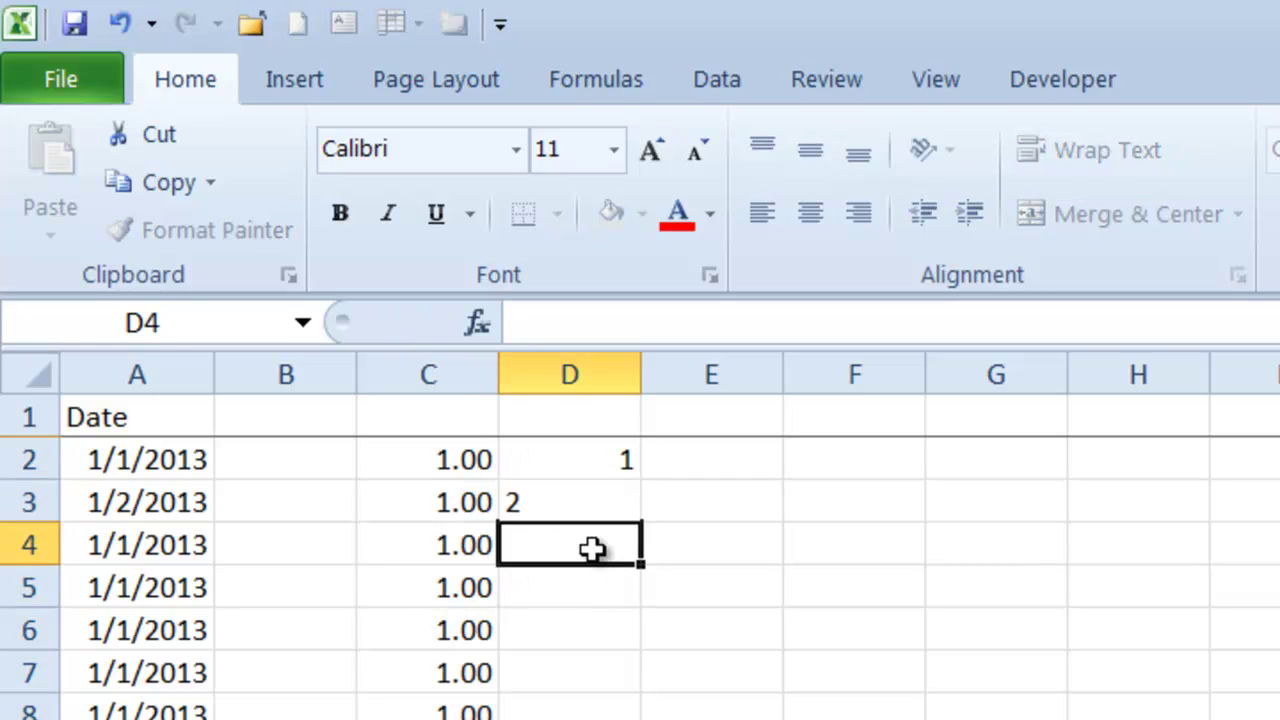
left_click_drag(598, 479, 646, 715)
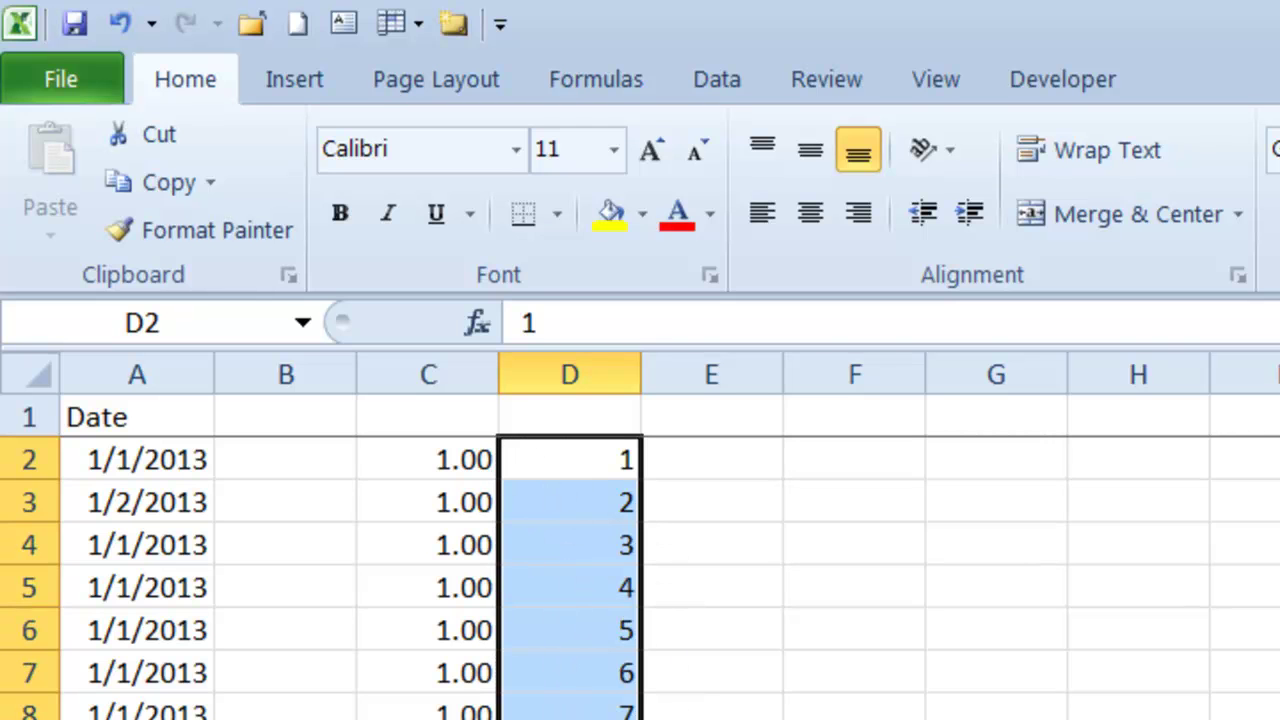
Autofill the date in A2 down to A6 as consecutive days through 1/5/2013
left_click(163, 462)
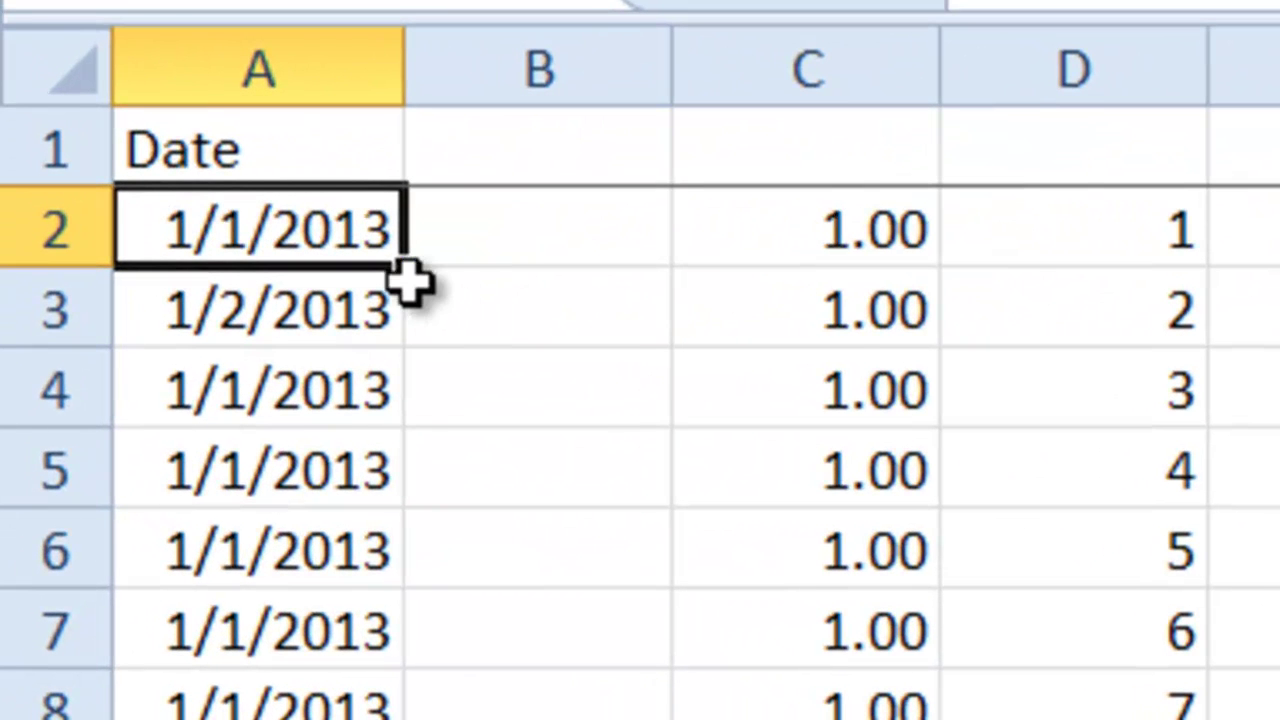
left_click_drag(405, 281, 440, 610)
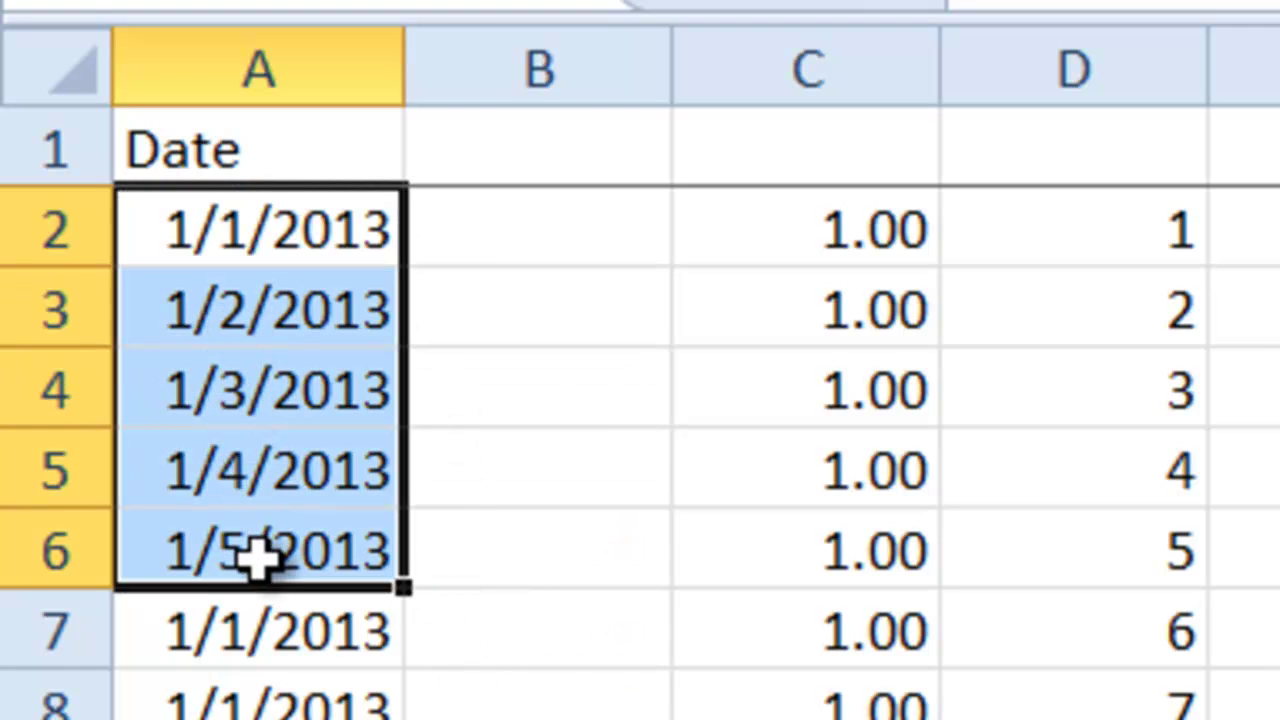
Copy the date in A2 and paste it over cells A3 to A6 so they all hold 1/1/2013
left_click(240, 242)
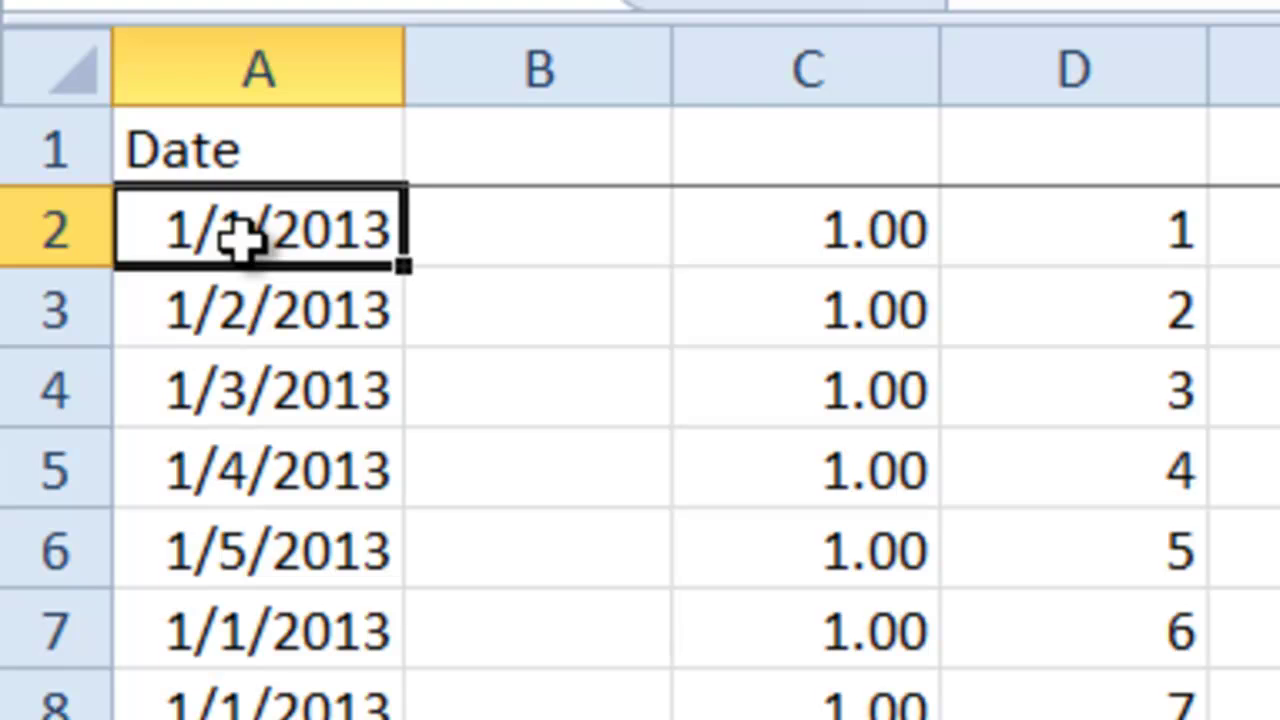
key("ctrl+c")
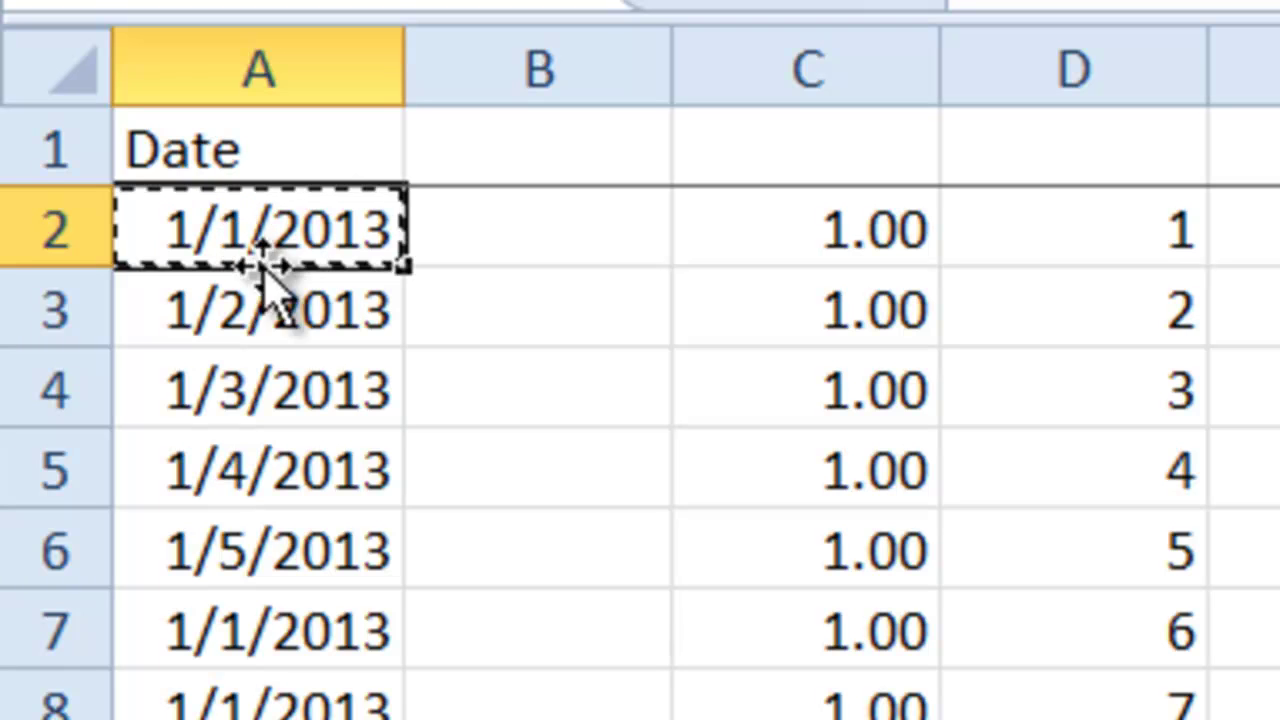
left_click_drag(282, 318, 286, 526)
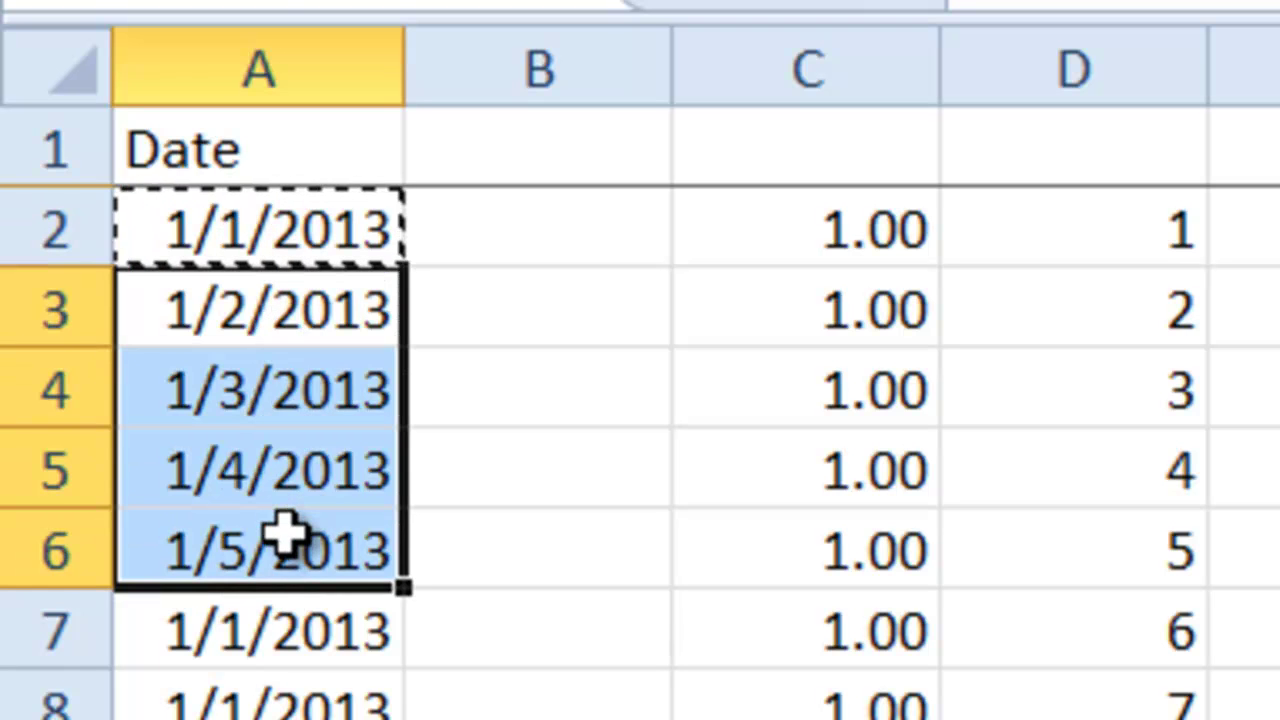
key("ctrl+v")
left_click(263, 632)
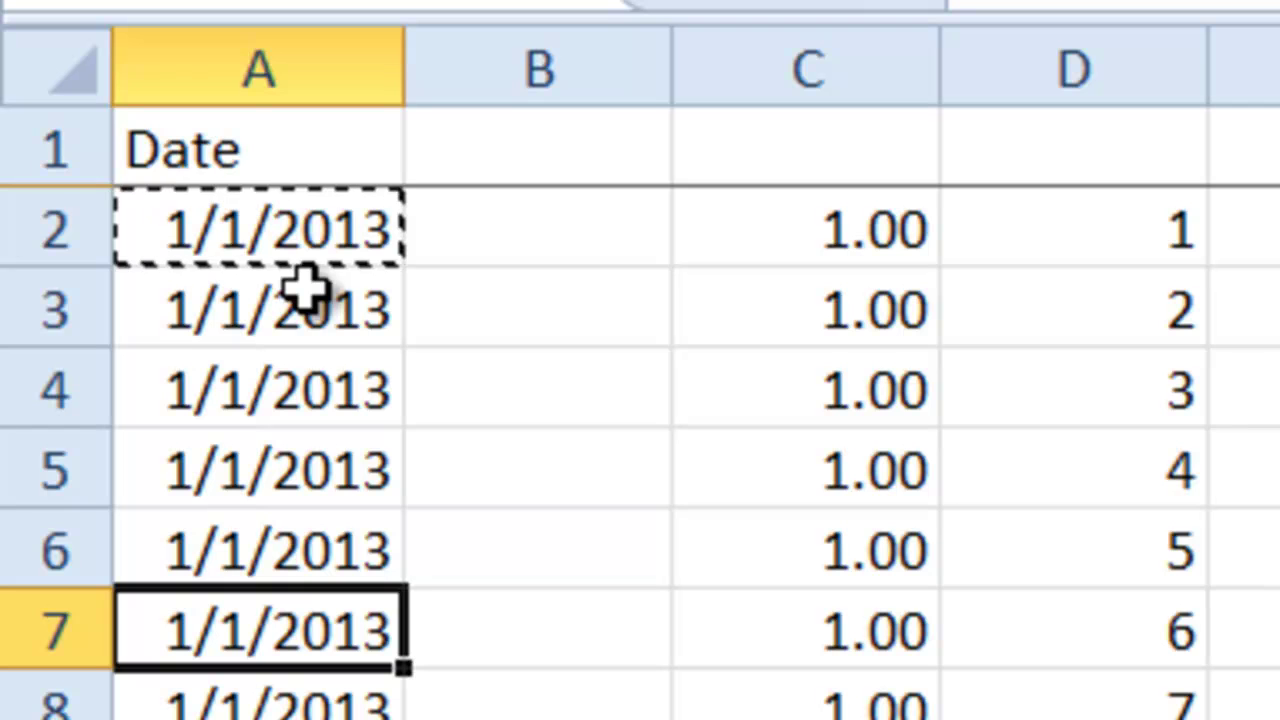
Autofill the date in A3 down past row 8 as consecutive days, and undo the fill
left_click(275, 308)
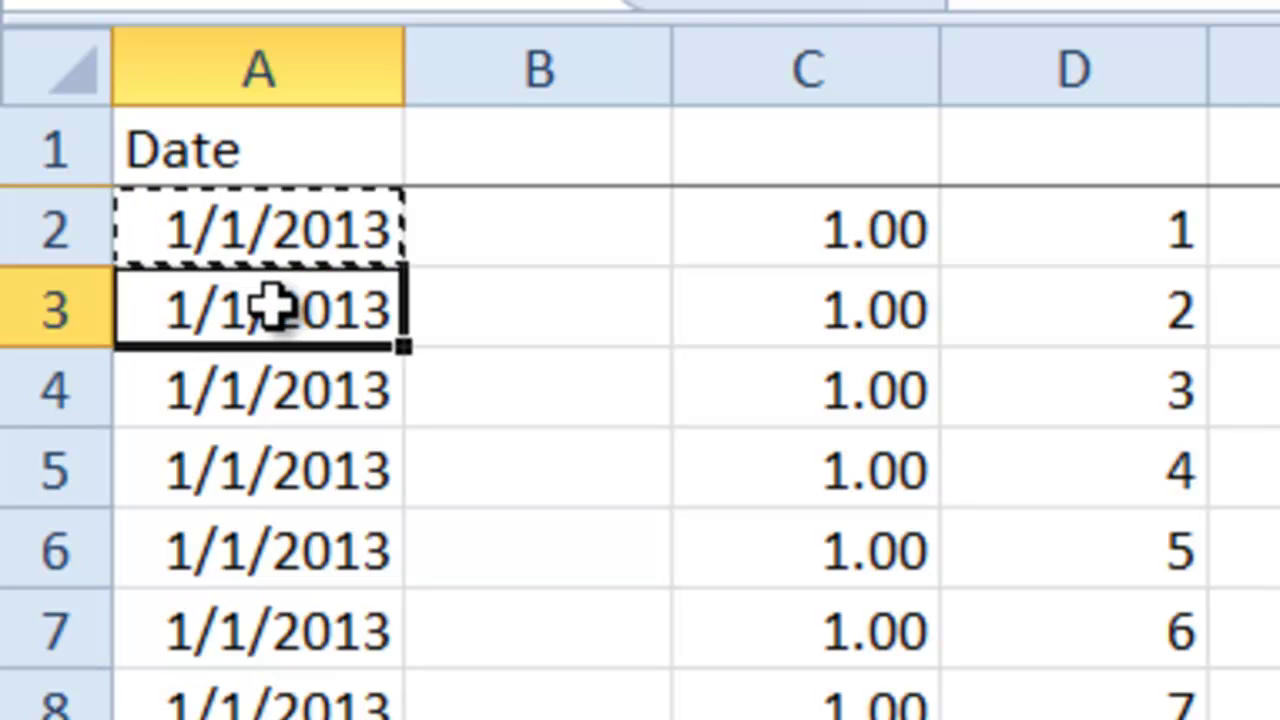
left_click_drag(413, 348, 410, 715)
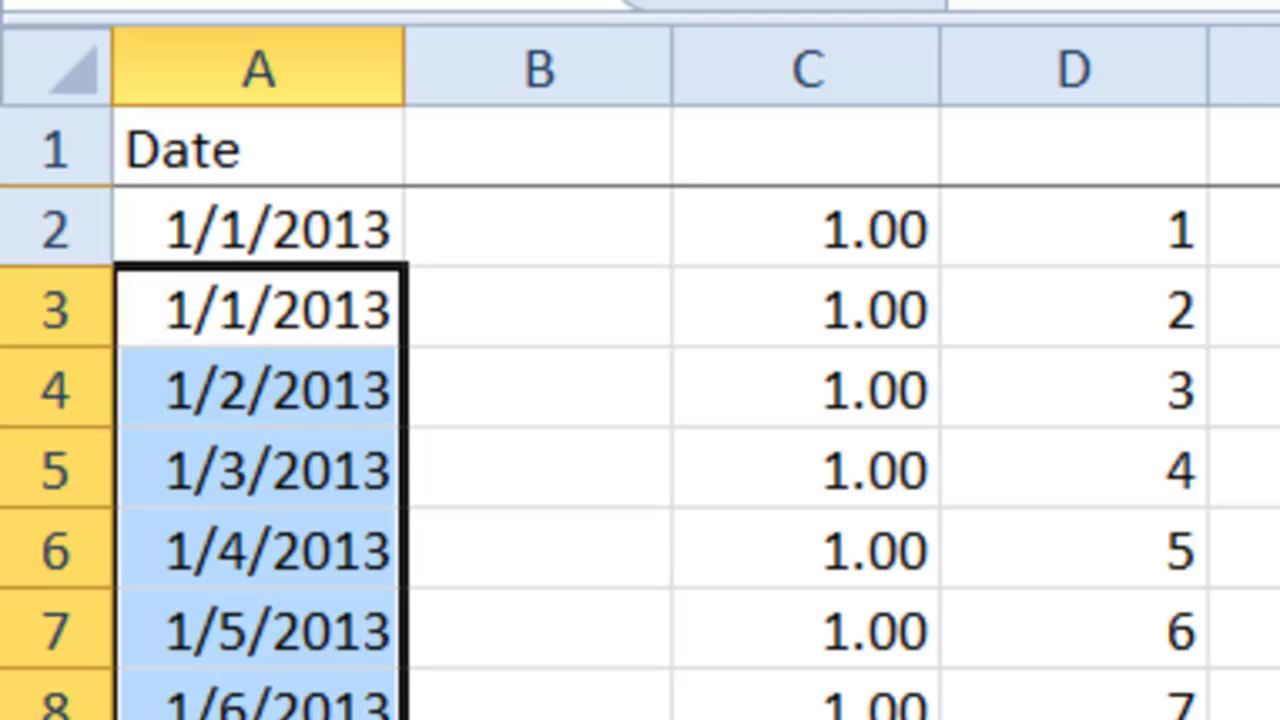
key("ctrl+z")
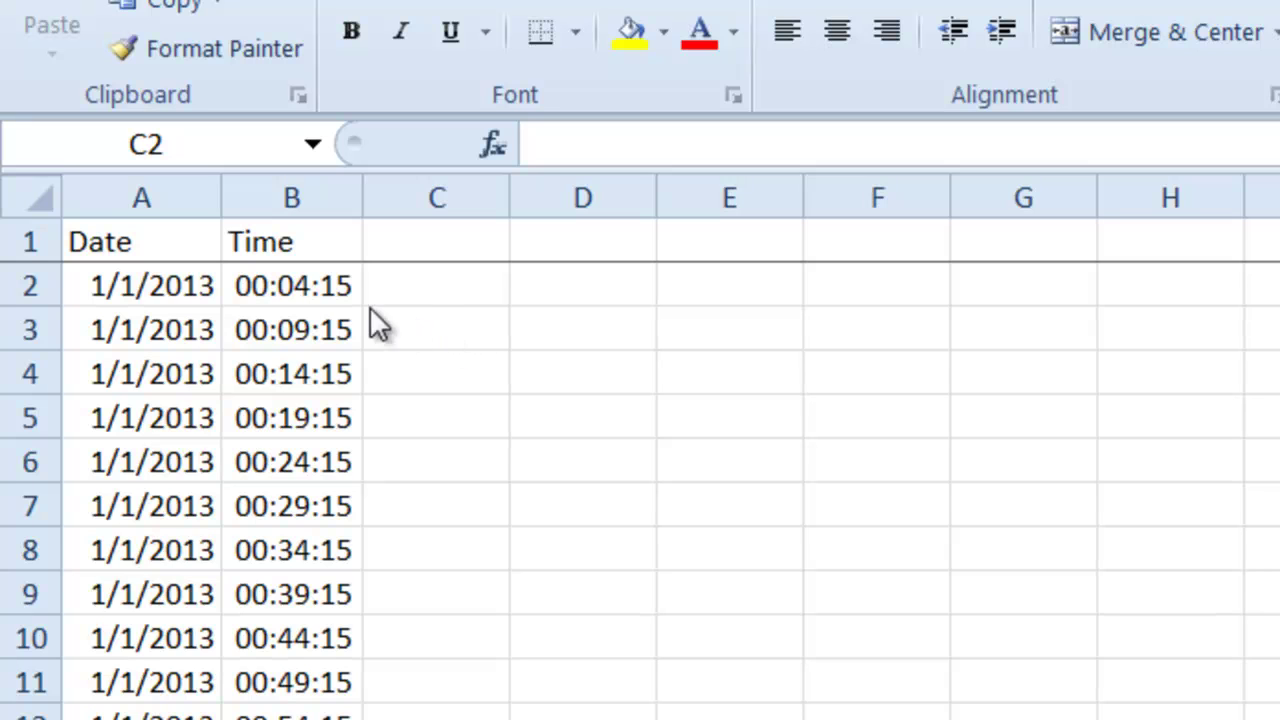
Enter the formula =TIMEVALUE(B2) in cell C2 to convert the text time in B2 to a serial number
left_click(307, 288)
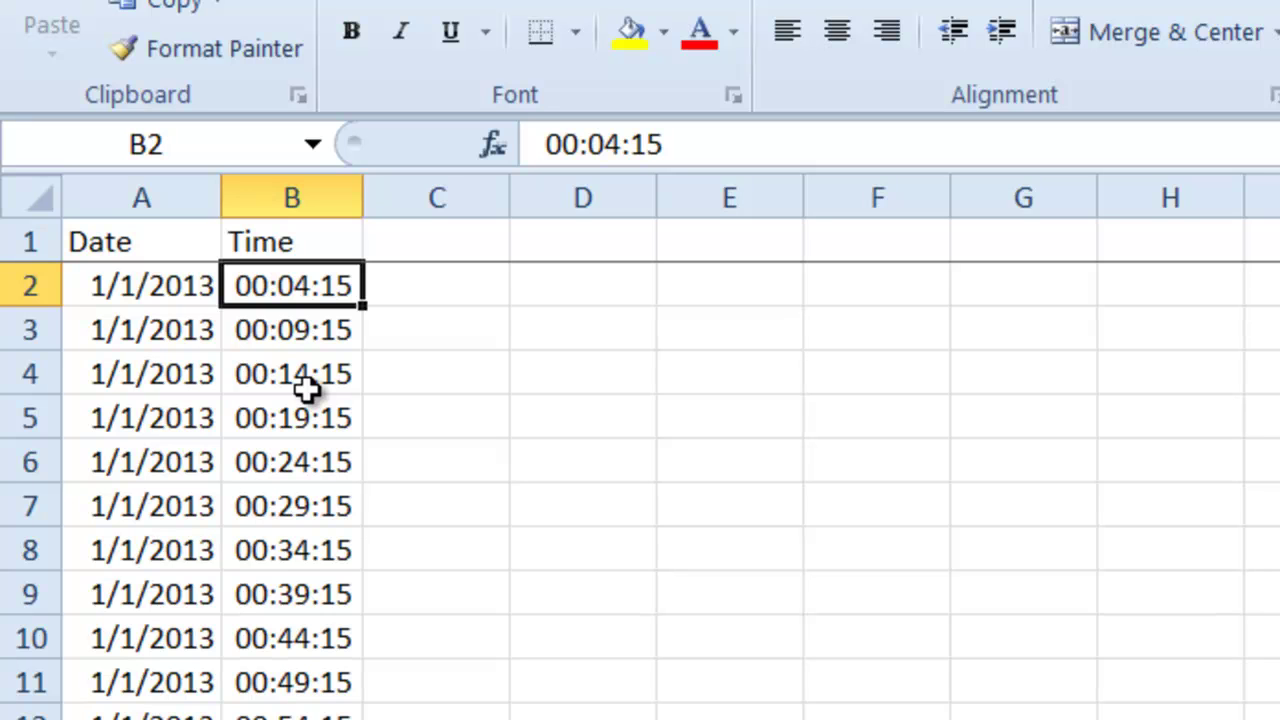
left_click(166, 290)
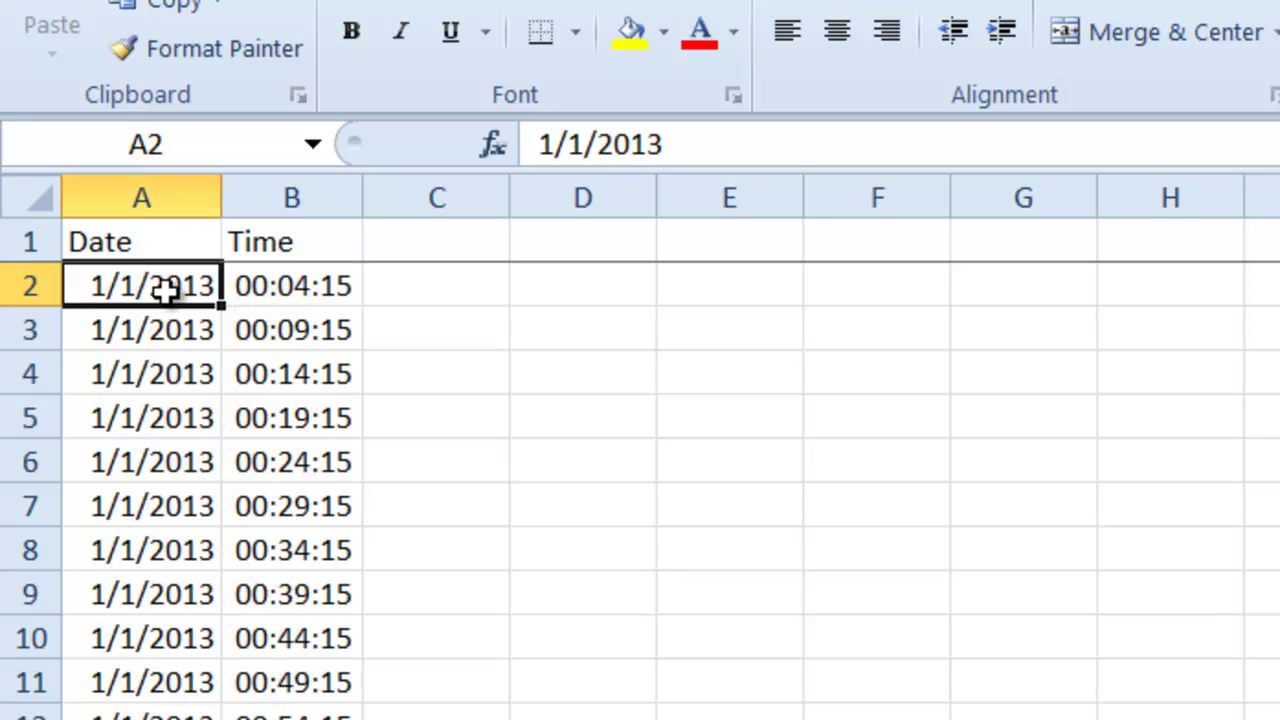
left_click(318, 290)
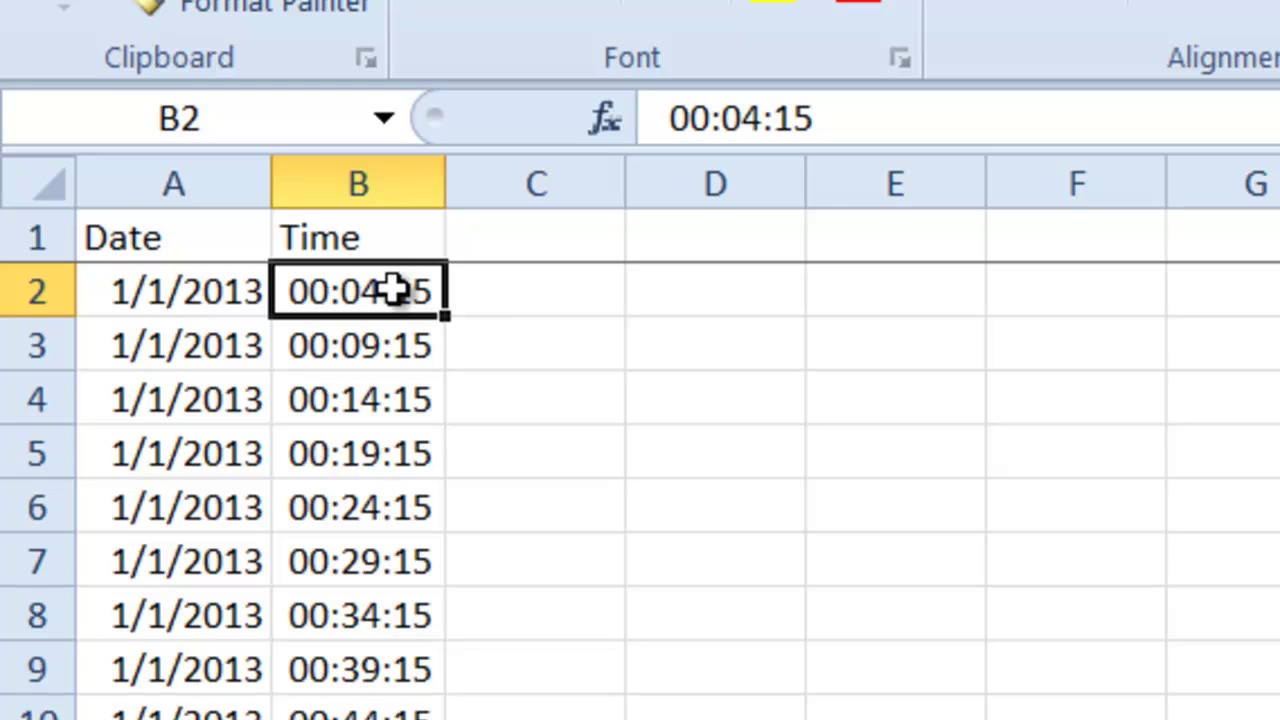
left_click(511, 300)
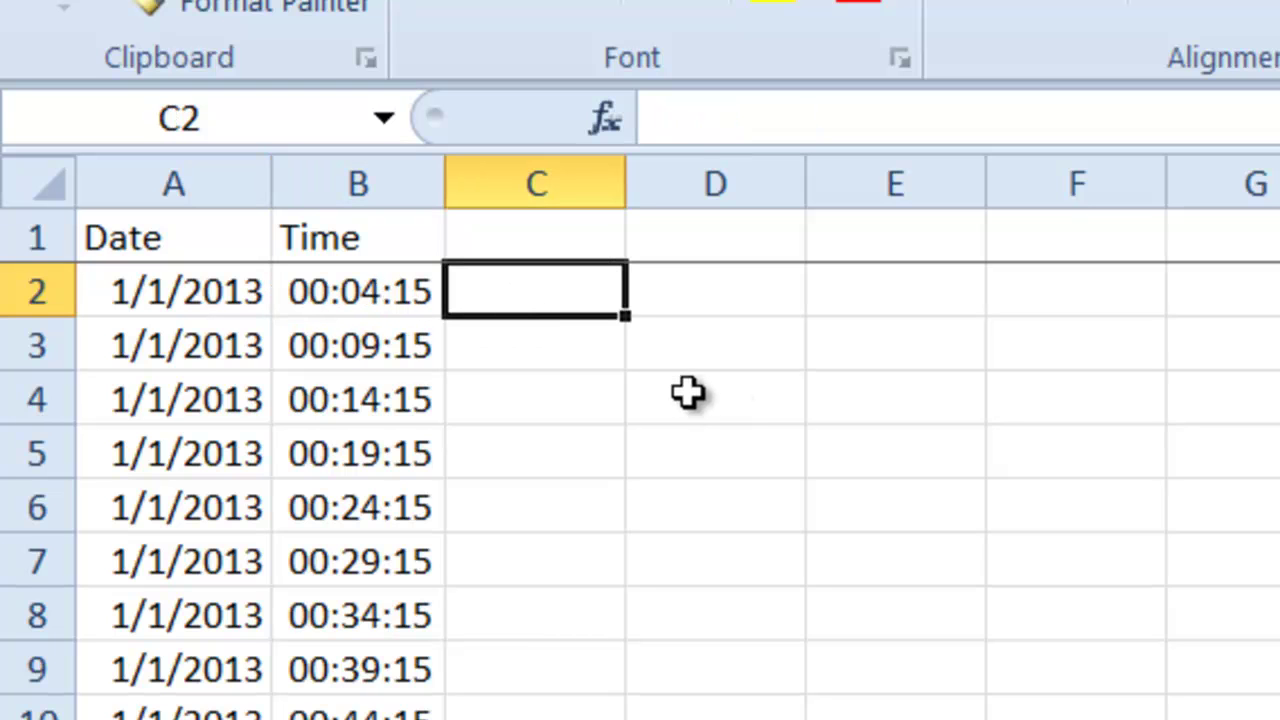
type("=")
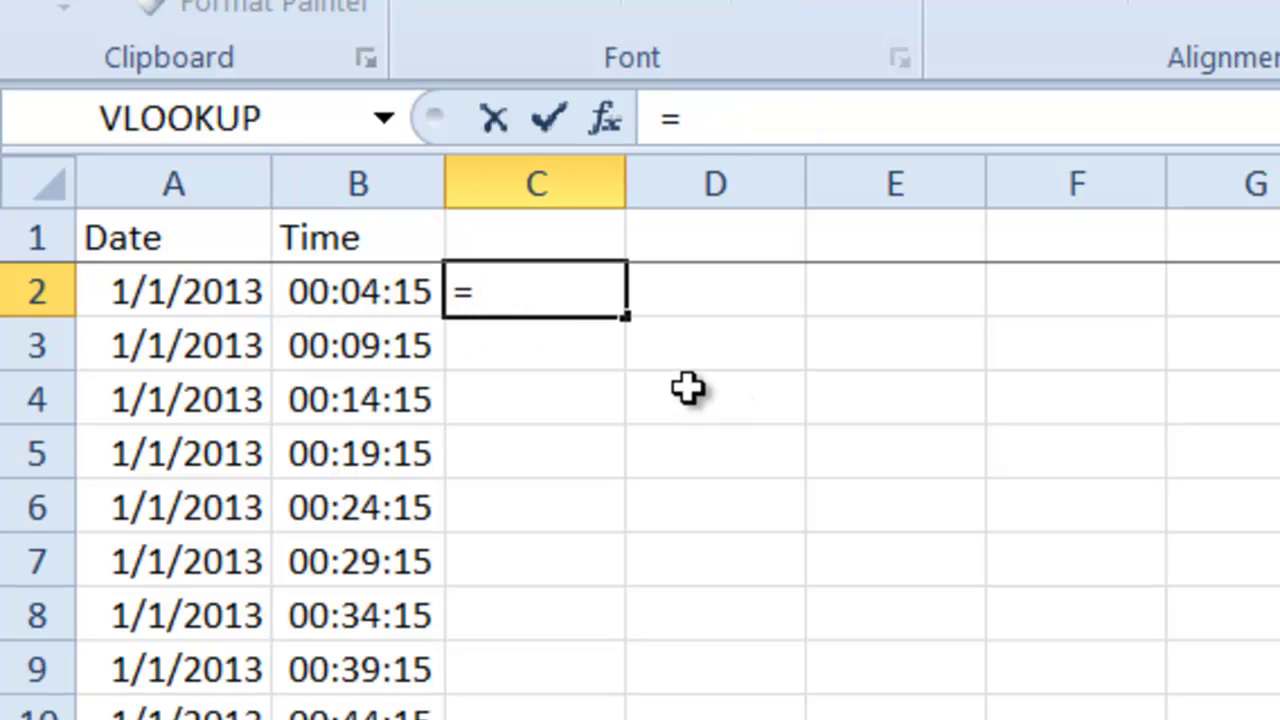
type("tim")
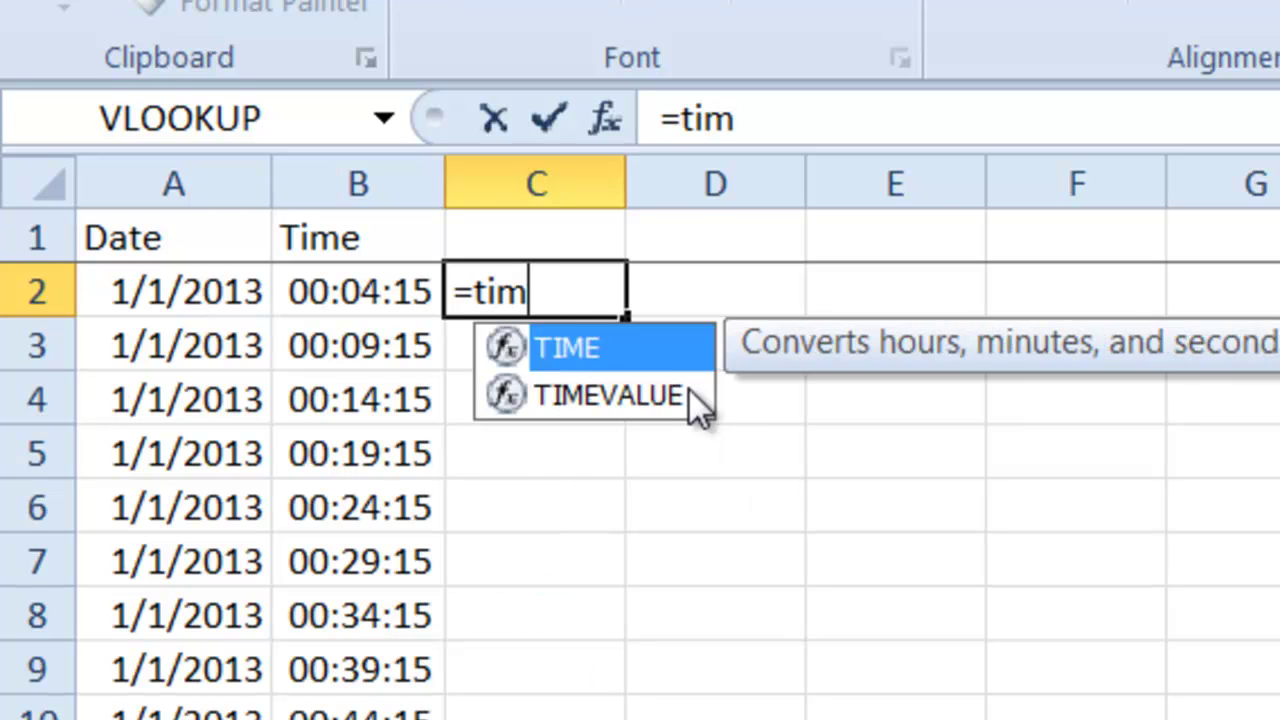
type("evalue")
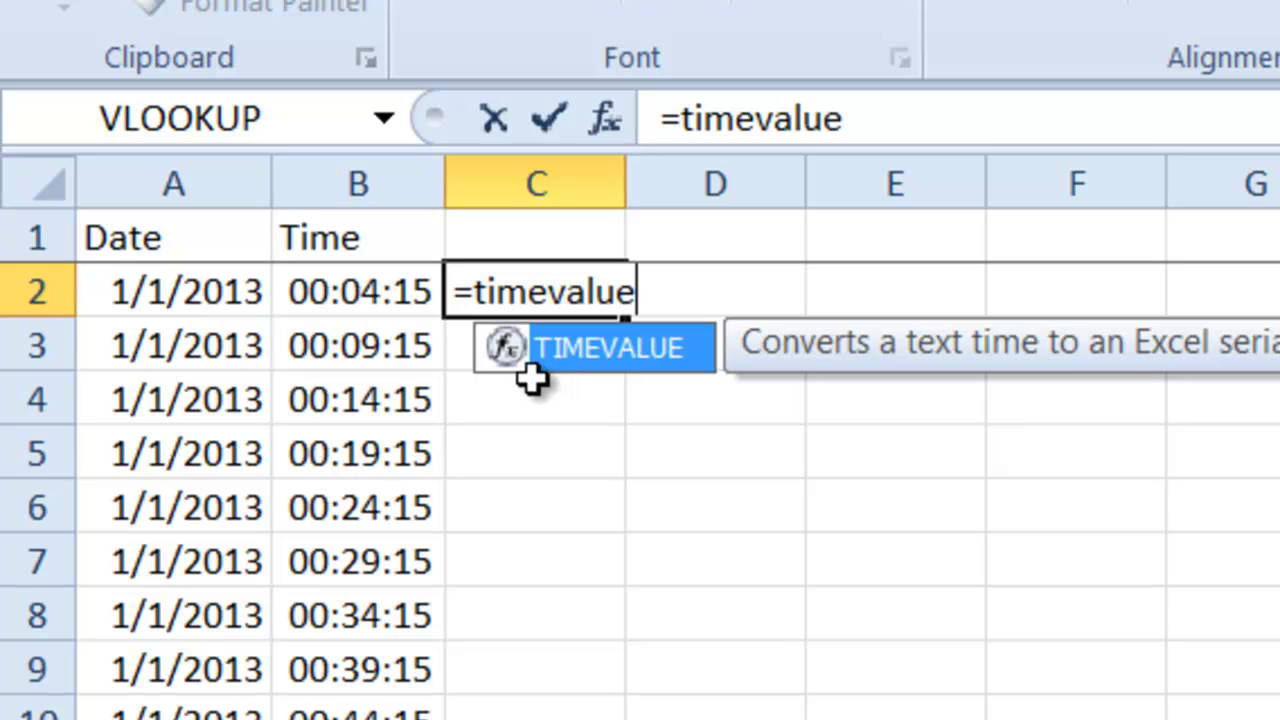
type("(")
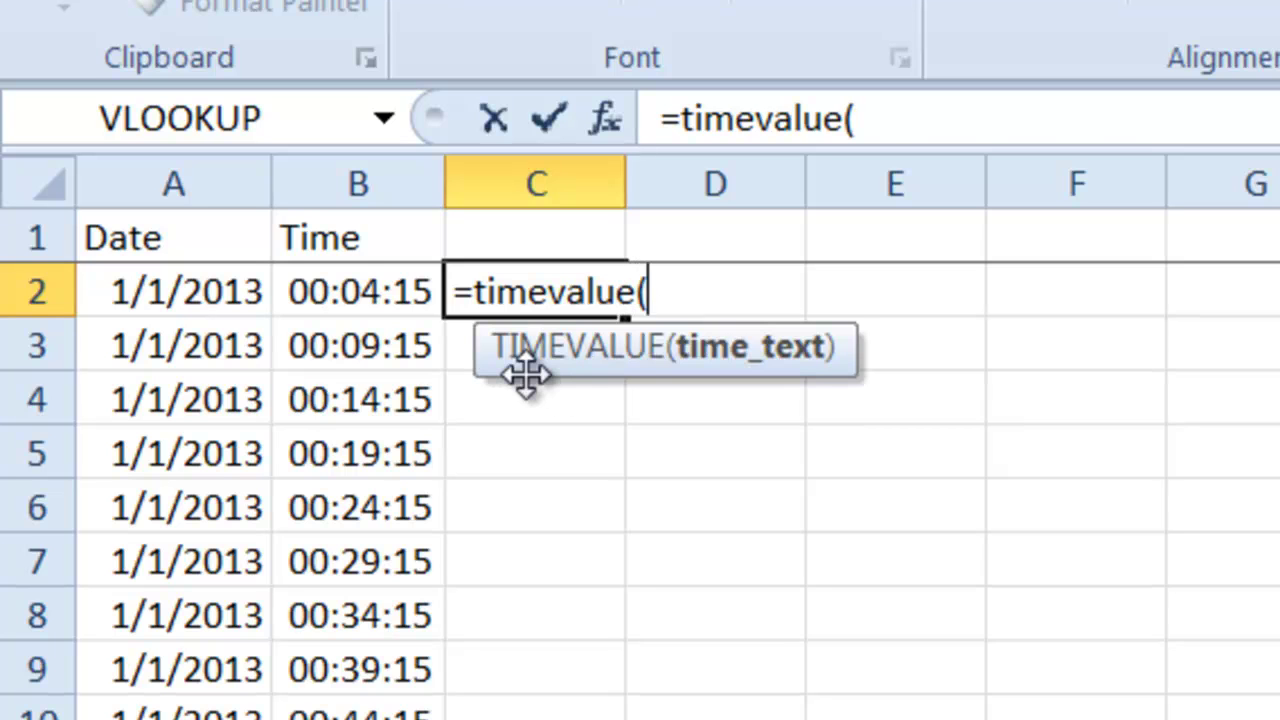
left_click(364, 285)
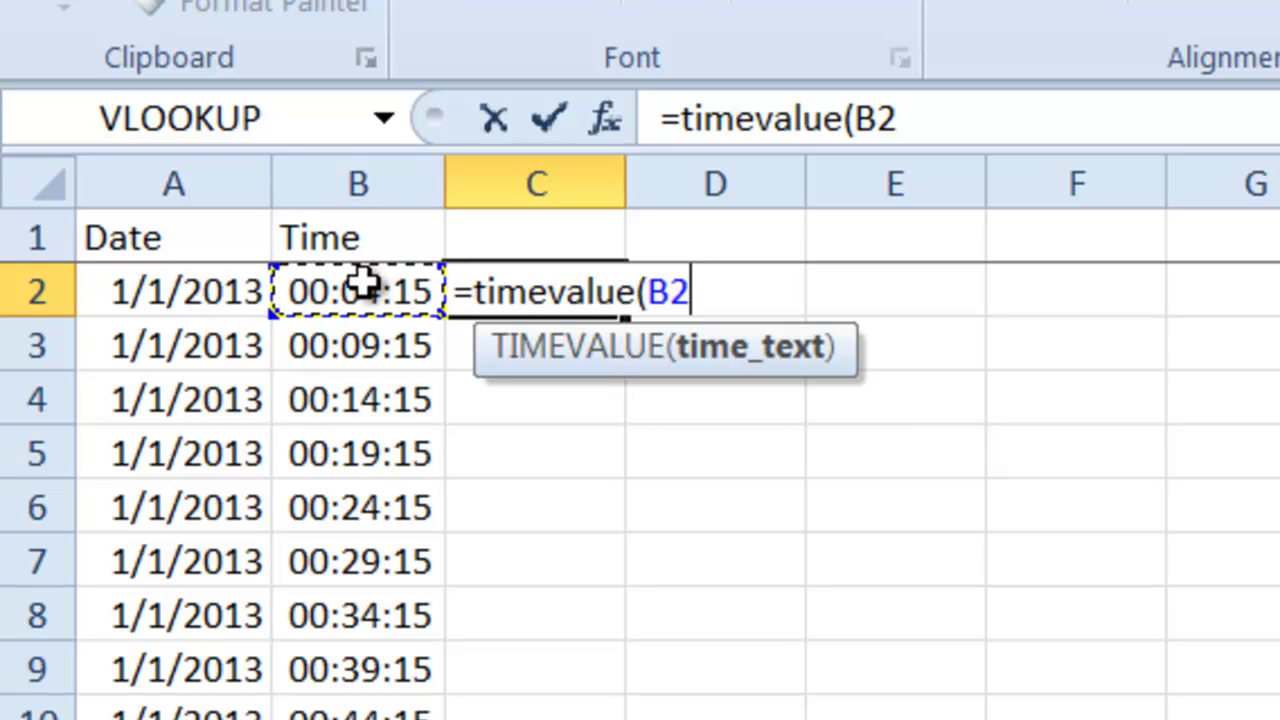
type(")")
key("ctrl+Return")
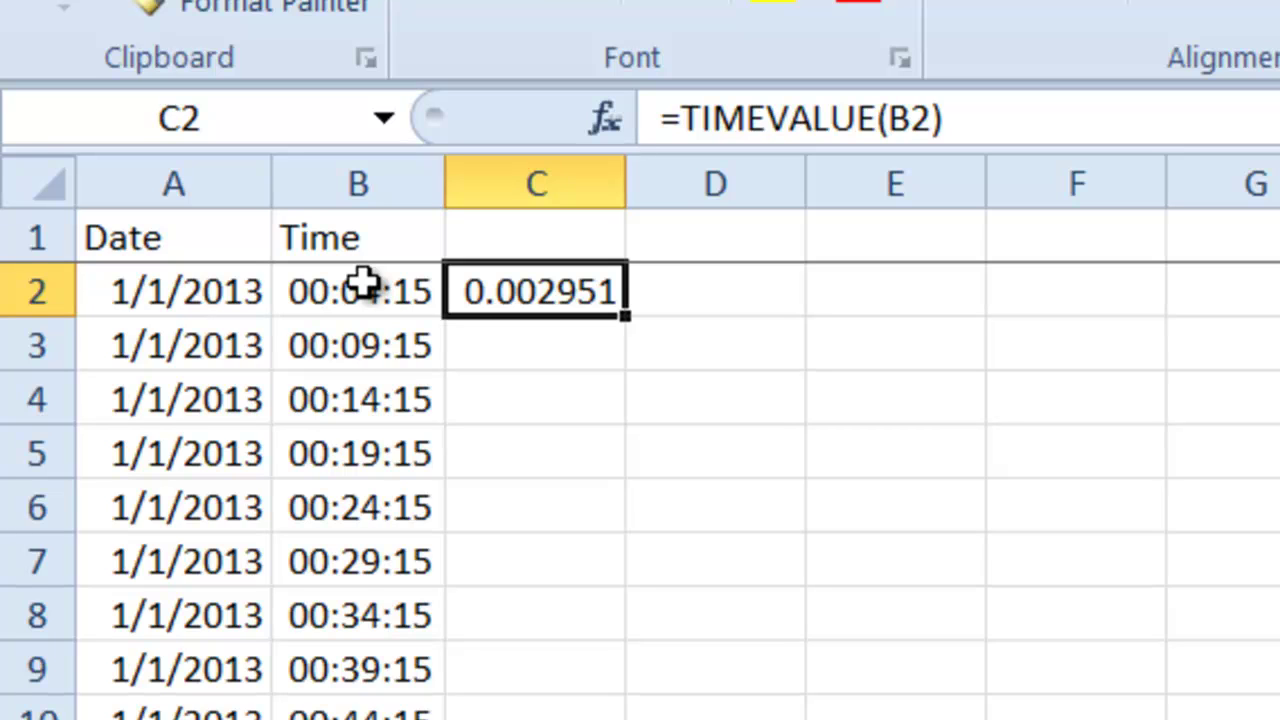
Display the date in A2 as a number, and undo the format change
left_click(206, 292)
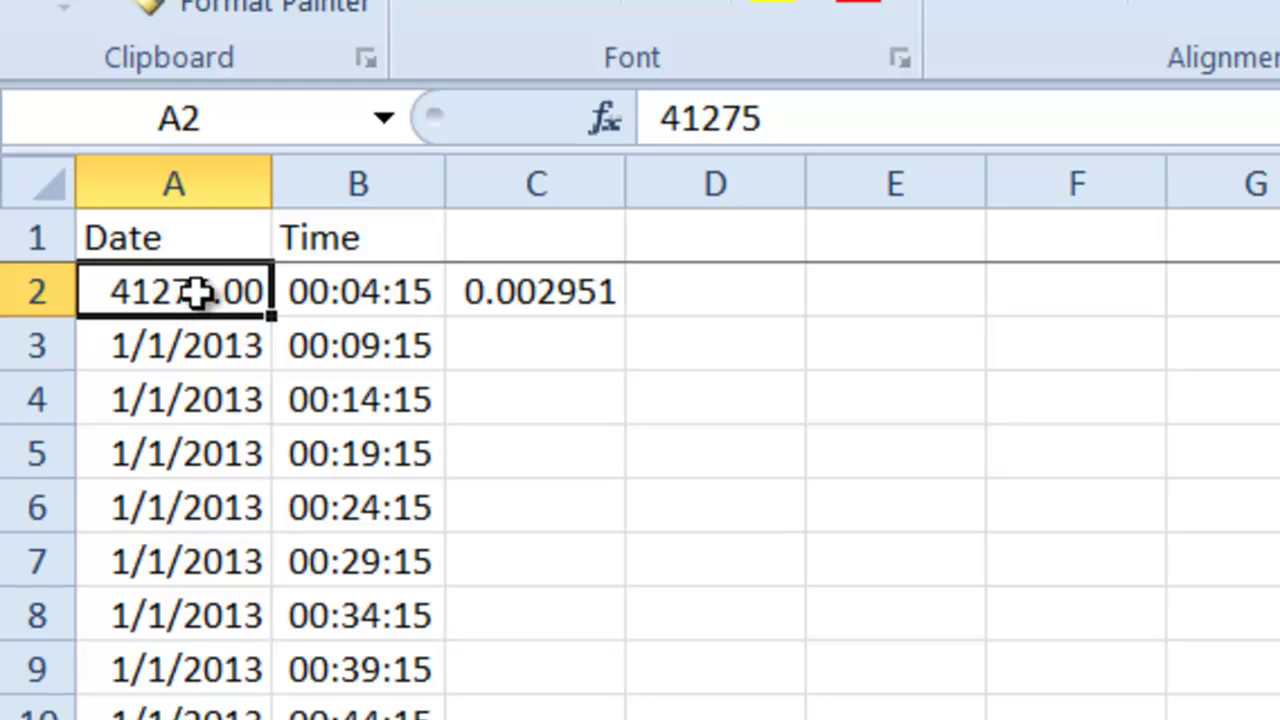
key("ctrl+z")
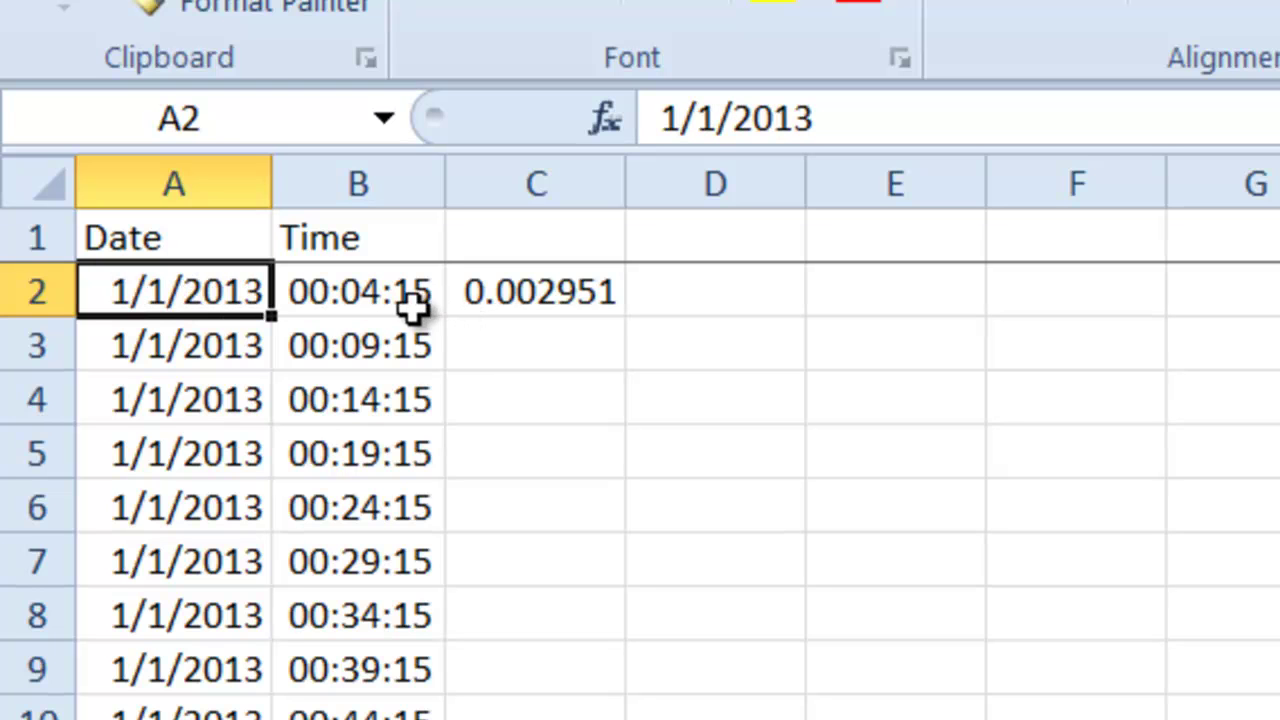
Fill the TIMEVALUE formula in C2 down column C alongside all the listed times
left_click(482, 293)
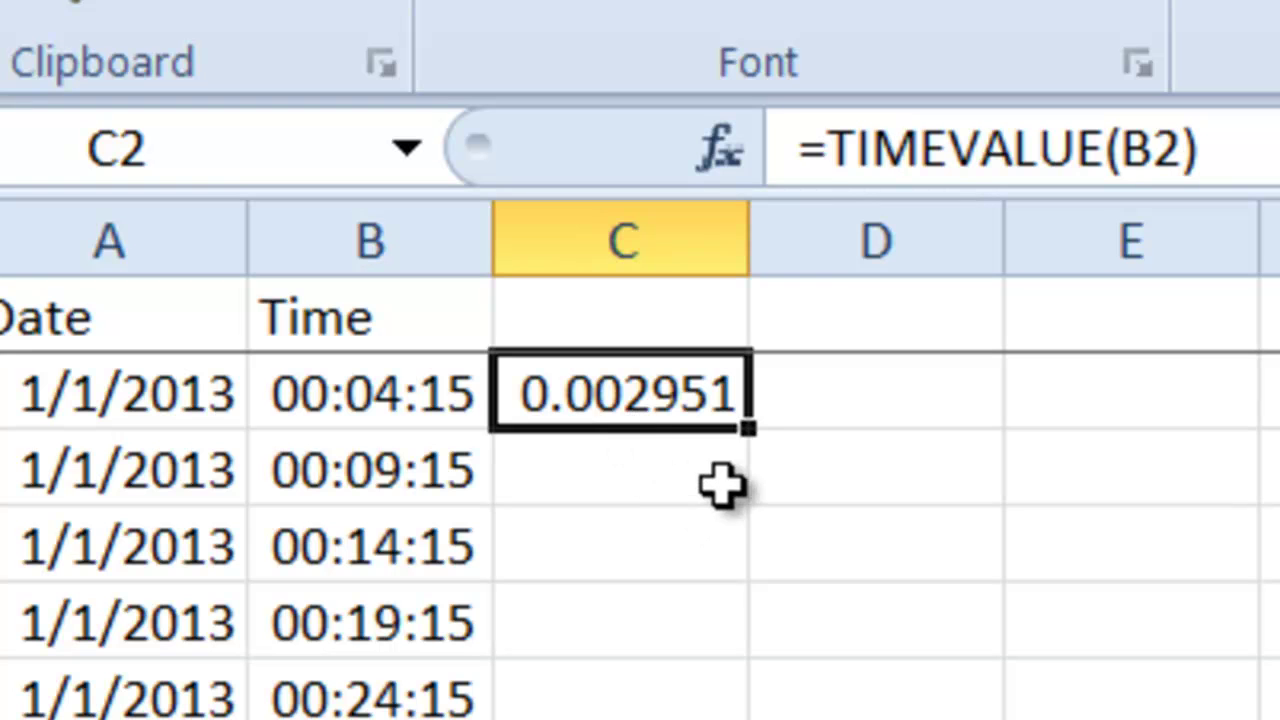
double_click(750, 432)
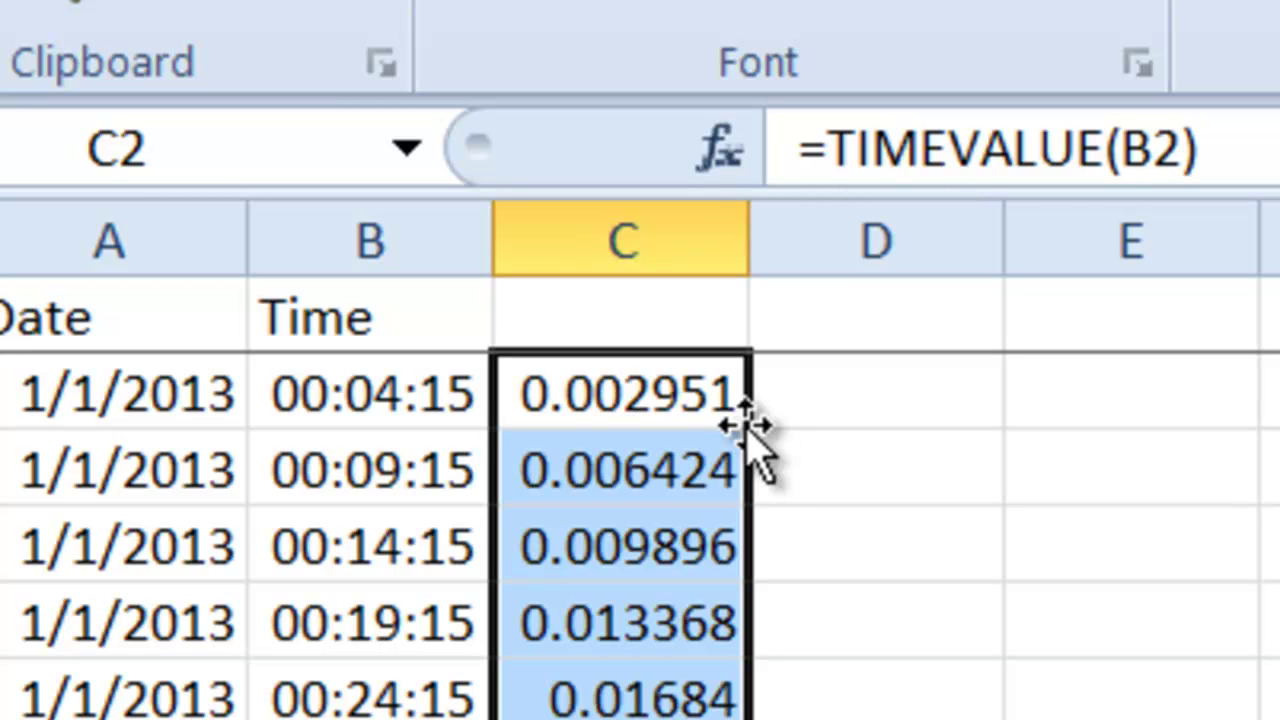
Examine how the decimals in column C relate to the times of day, around noon at row 145 and midnight at row 289
scroll(783, 637, "down", 5)
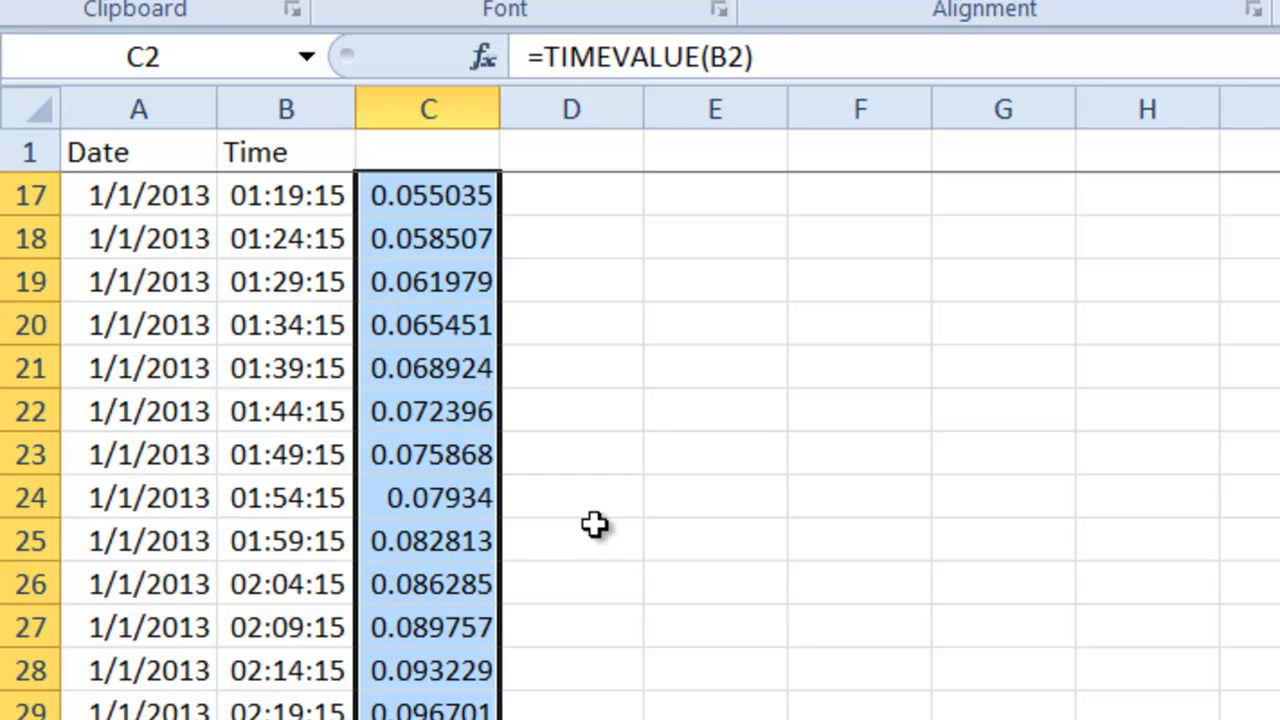
scroll(594, 525, "down", 4)
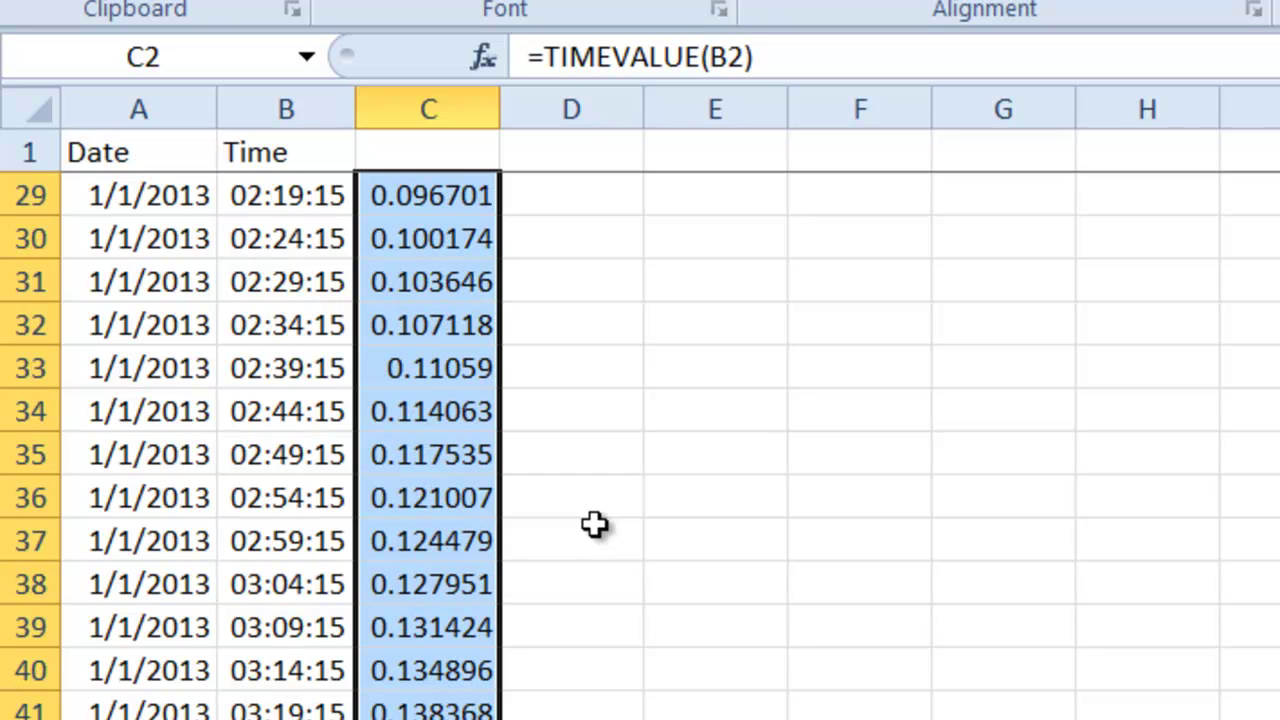
scroll(594, 525, "down", 19)
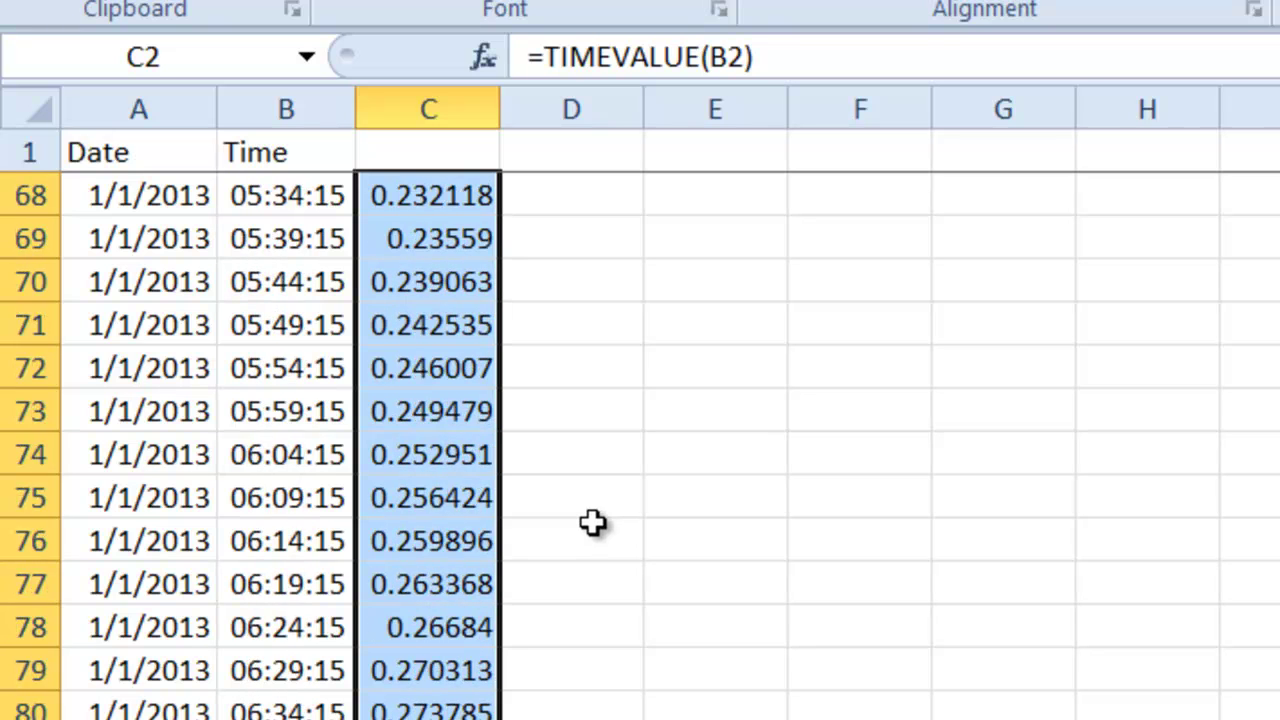
scroll(593, 522, "down", 16)
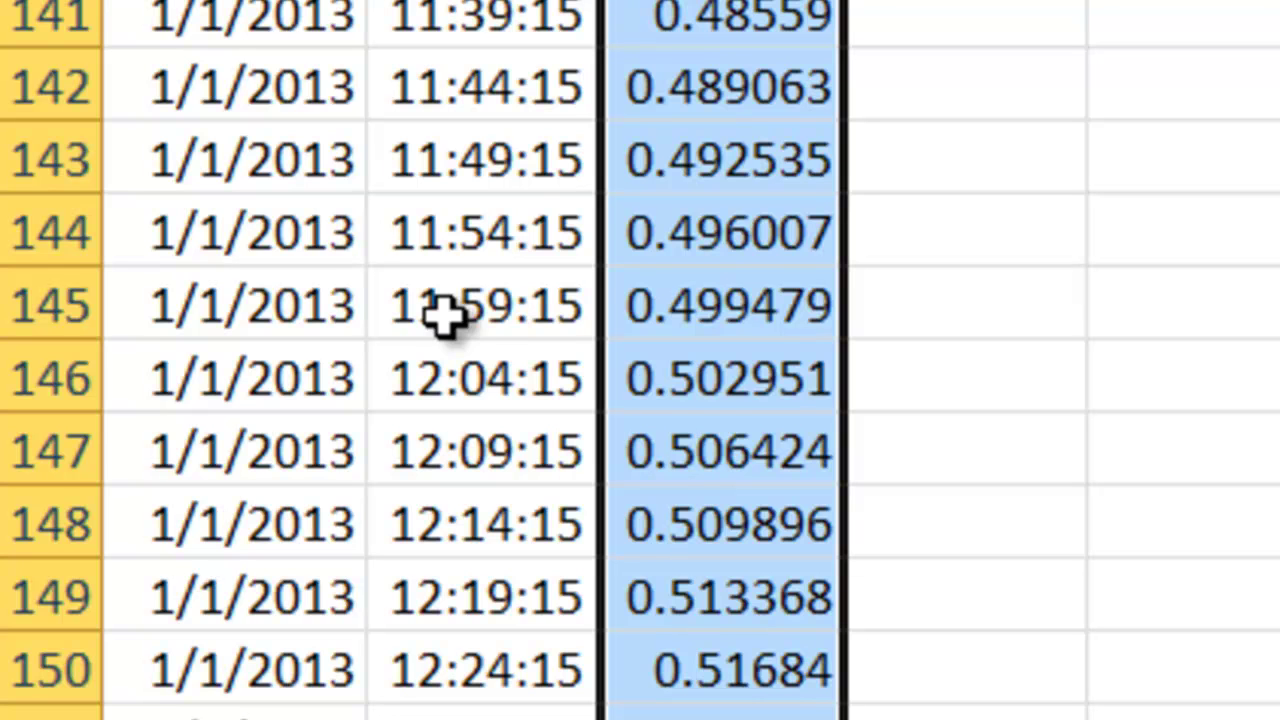
left_click(795, 312)
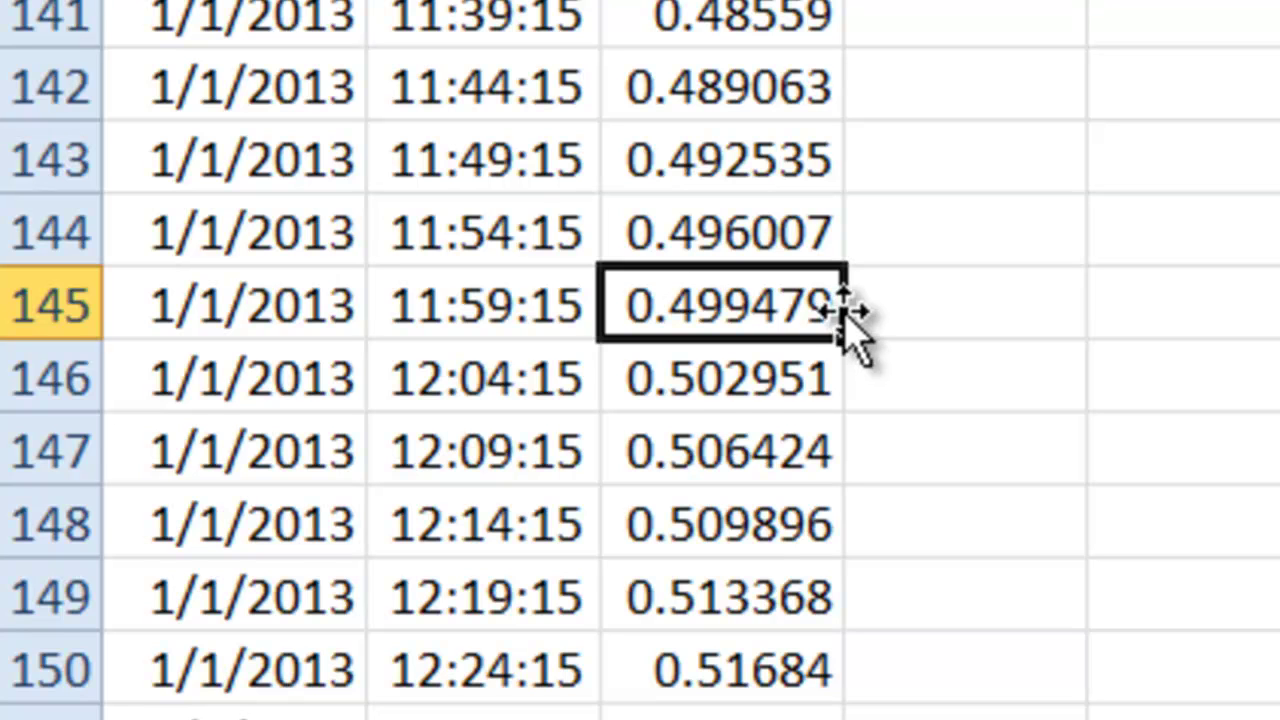
scroll(790, 340, "down", 20)
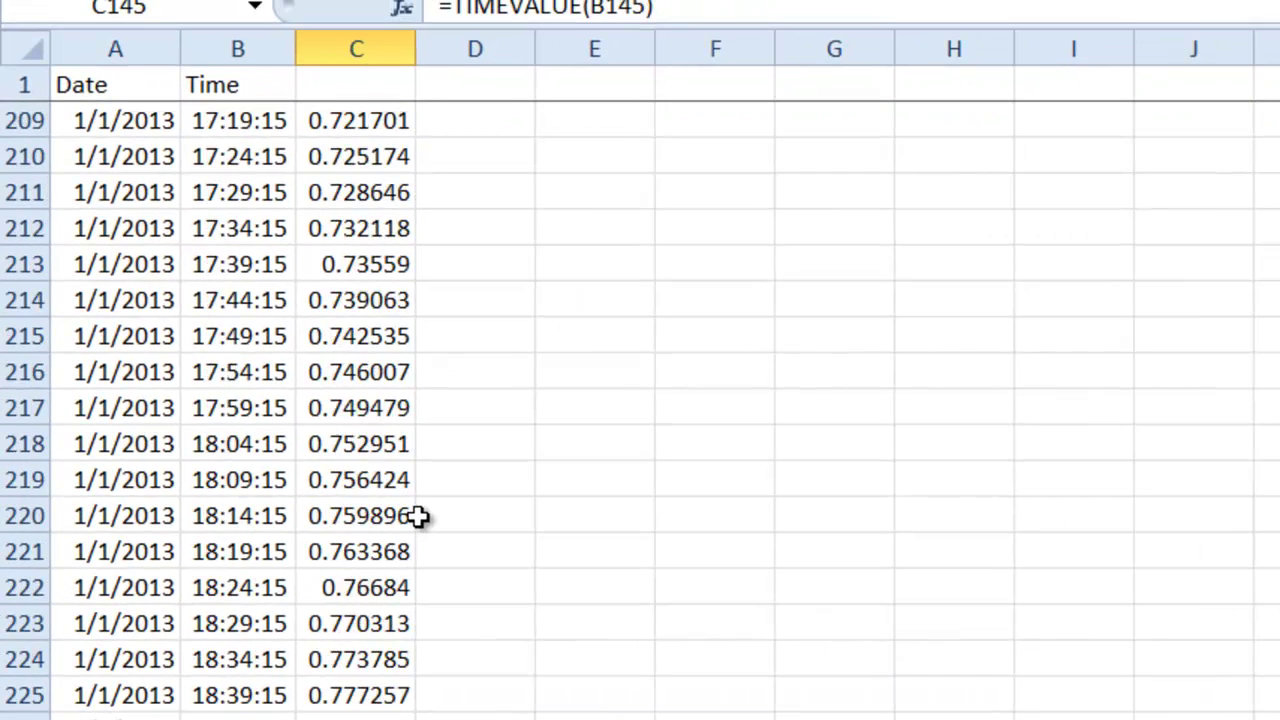
scroll(418, 515, "down", 20)
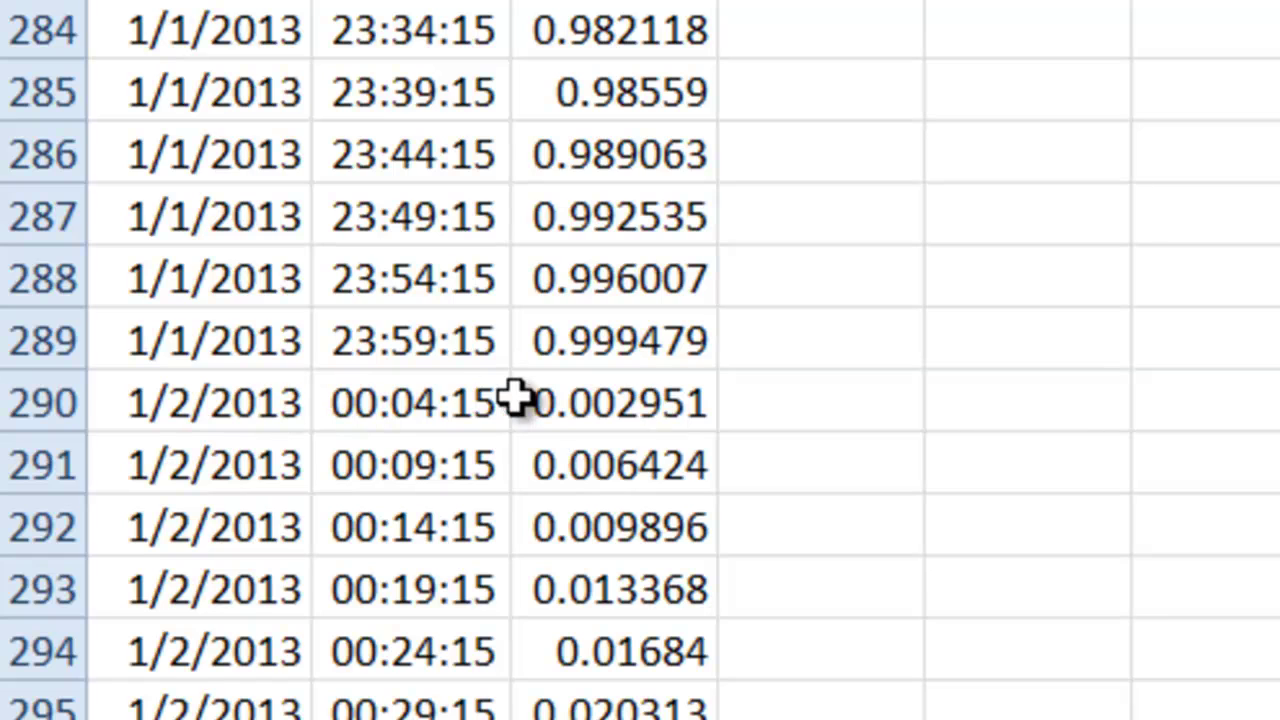
scroll(516, 398, "up", 20)
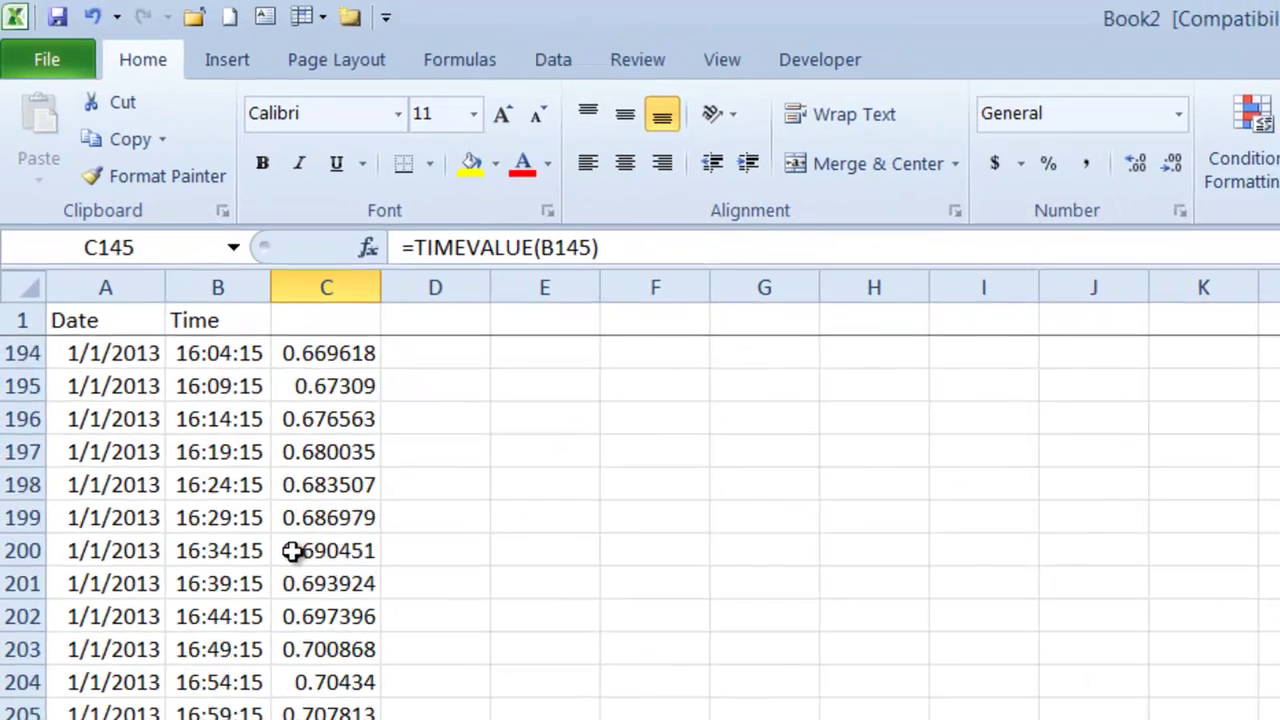
scroll(291, 551, "up", 20)
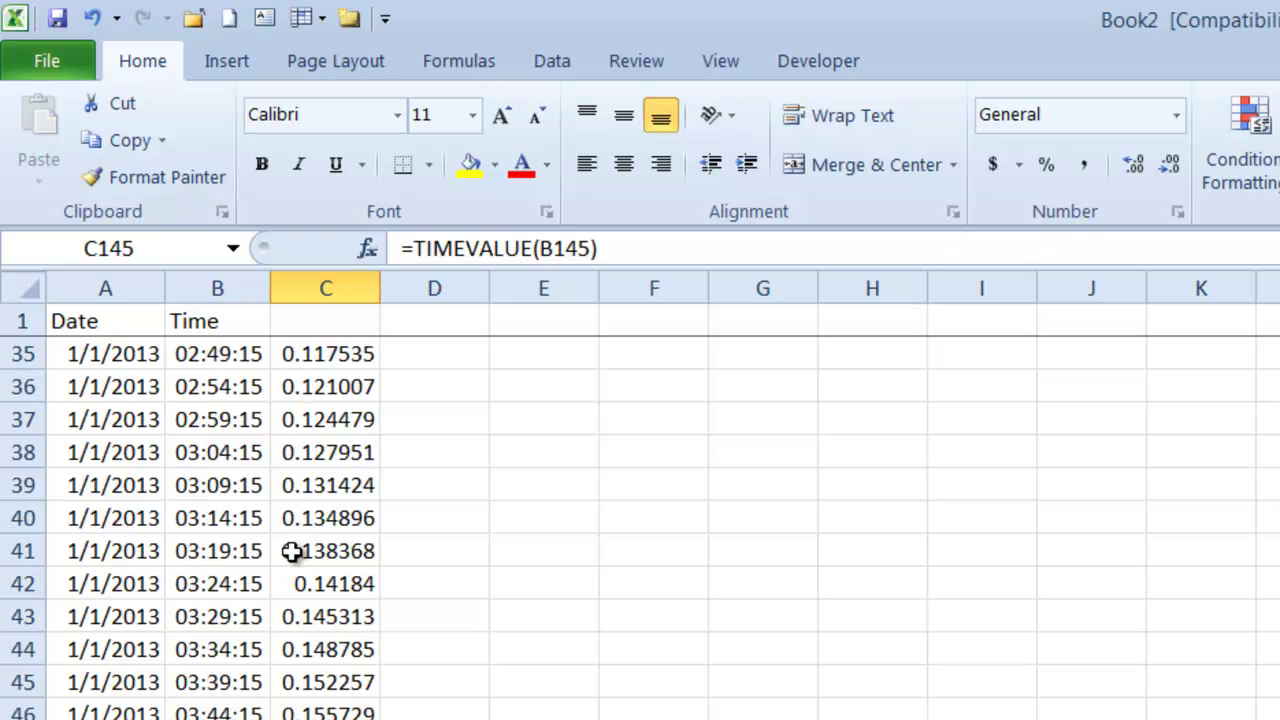
scroll(291, 551, "up", 2)
Apply the Time number format to the TIMEVALUE result in cell C2
left_click(325, 352)
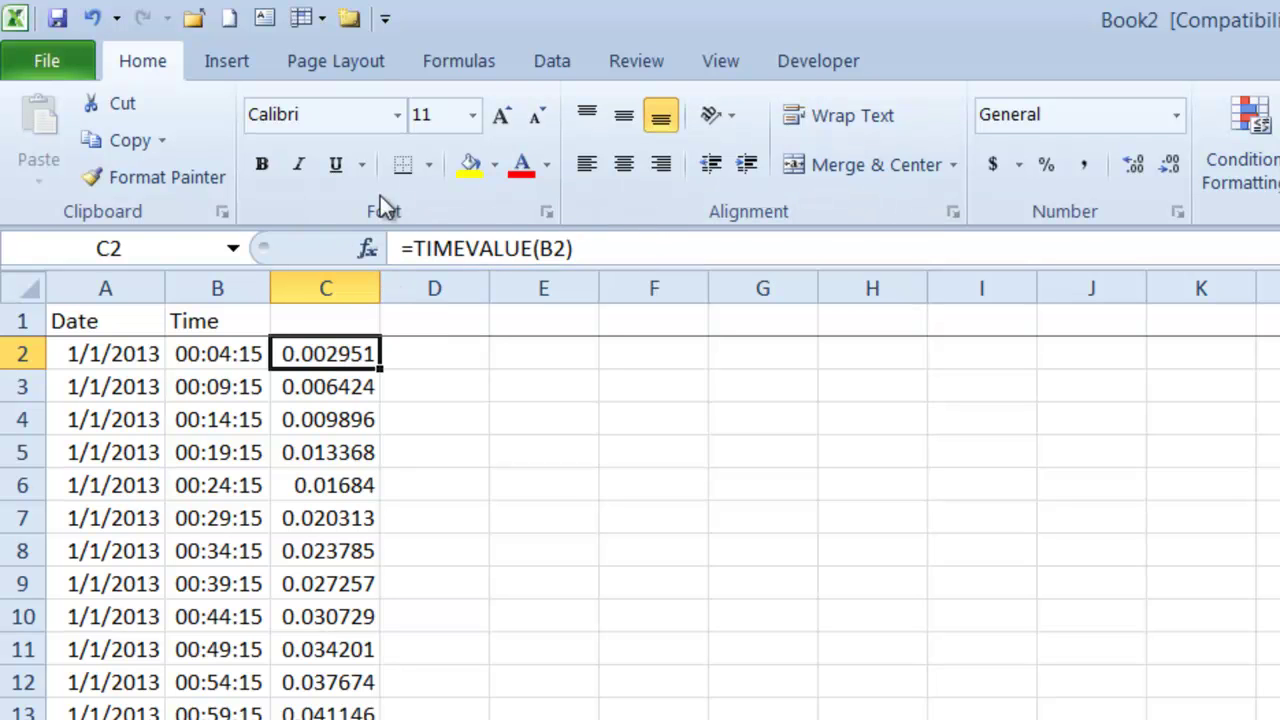
left_click(326, 289)
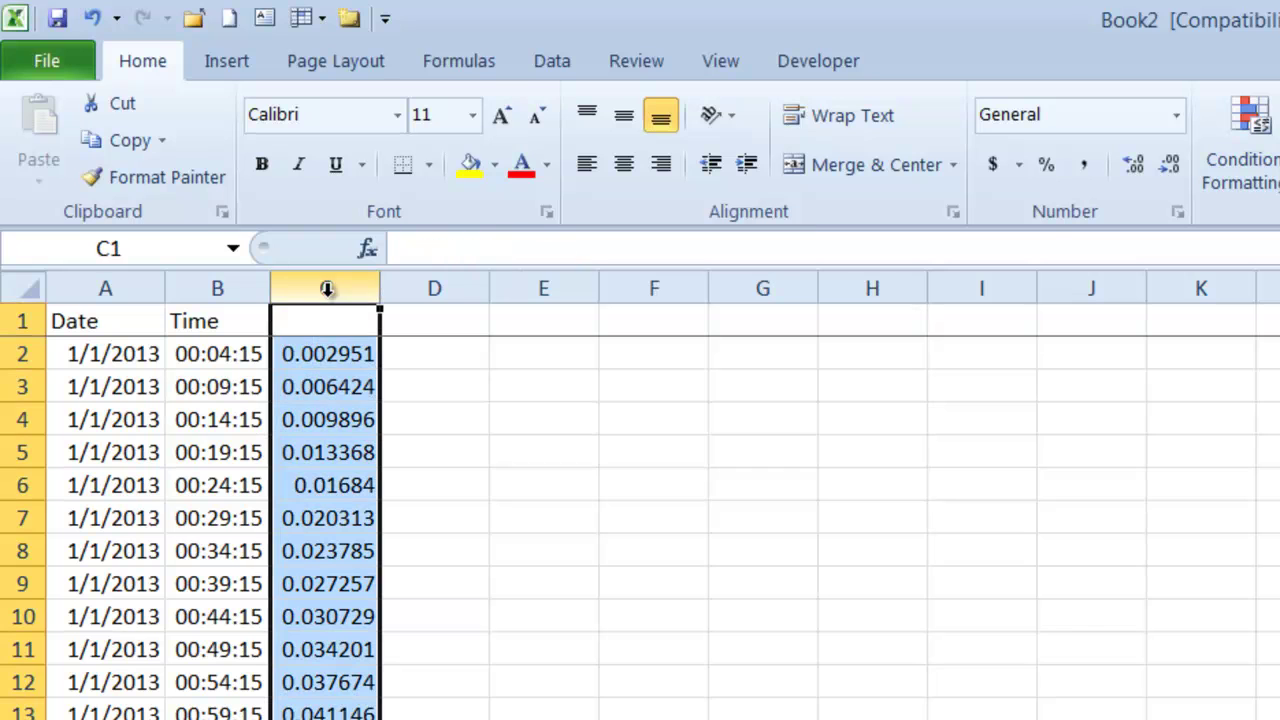
left_click(330, 362)
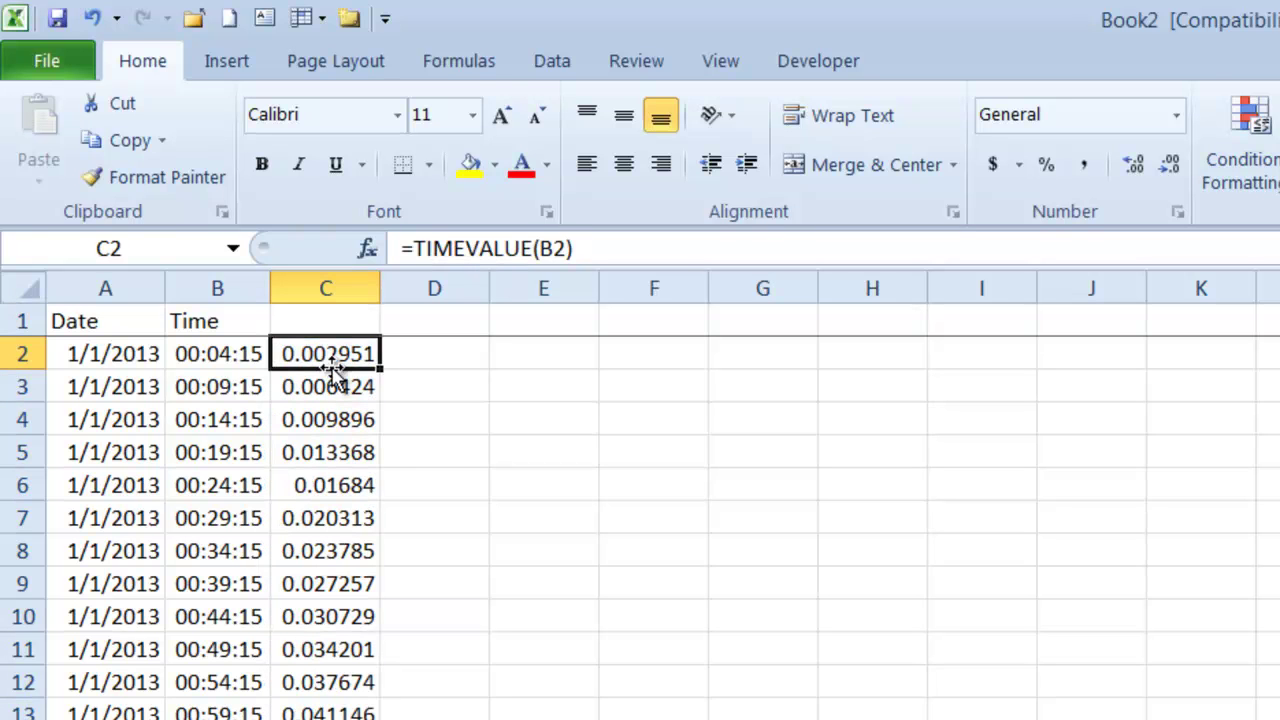
left_click(1176, 115)
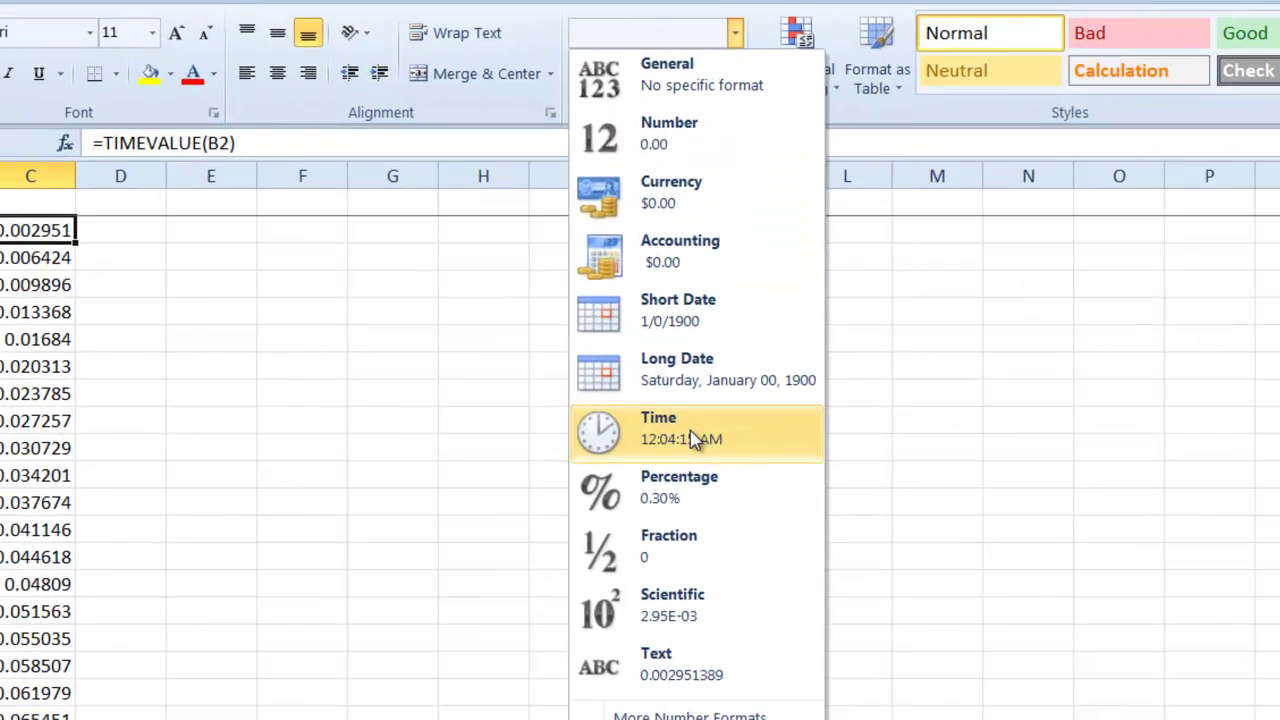
left_click(594, 398)
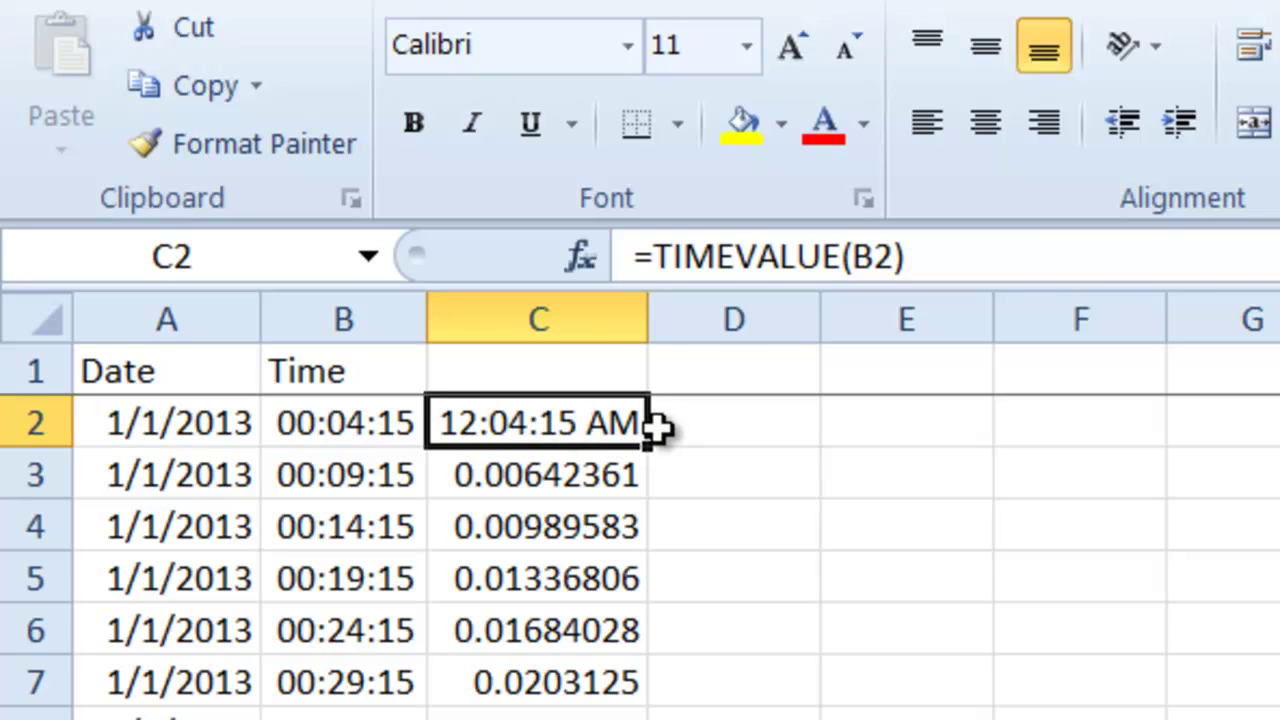
Format the whole of column C with the Time number format of type 13:30
left_click(396, 443)
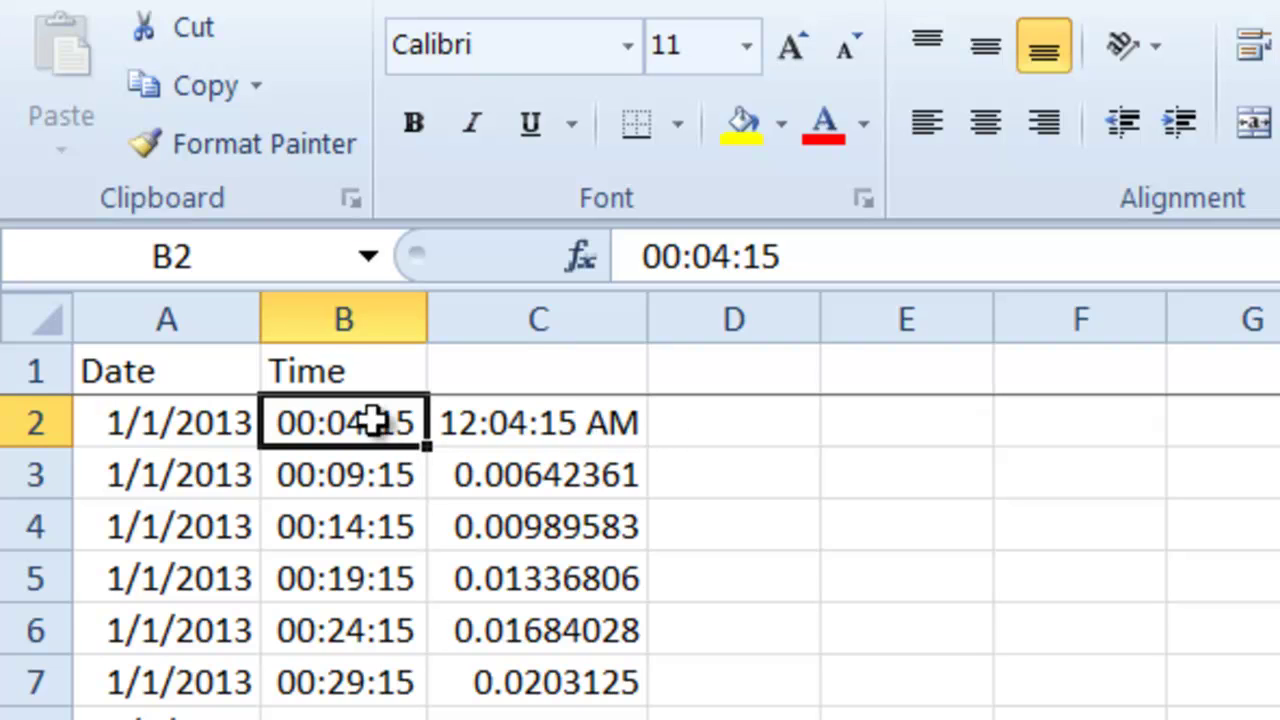
left_click(314, 314)
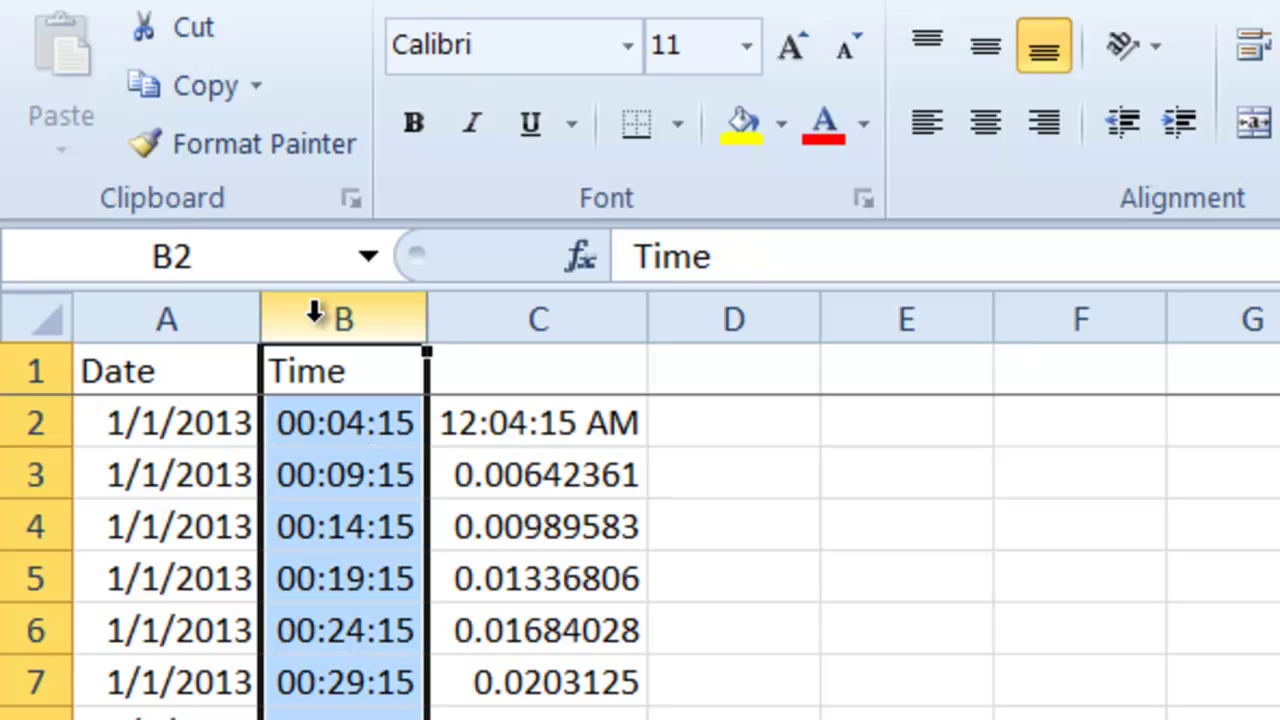
left_click(553, 320)
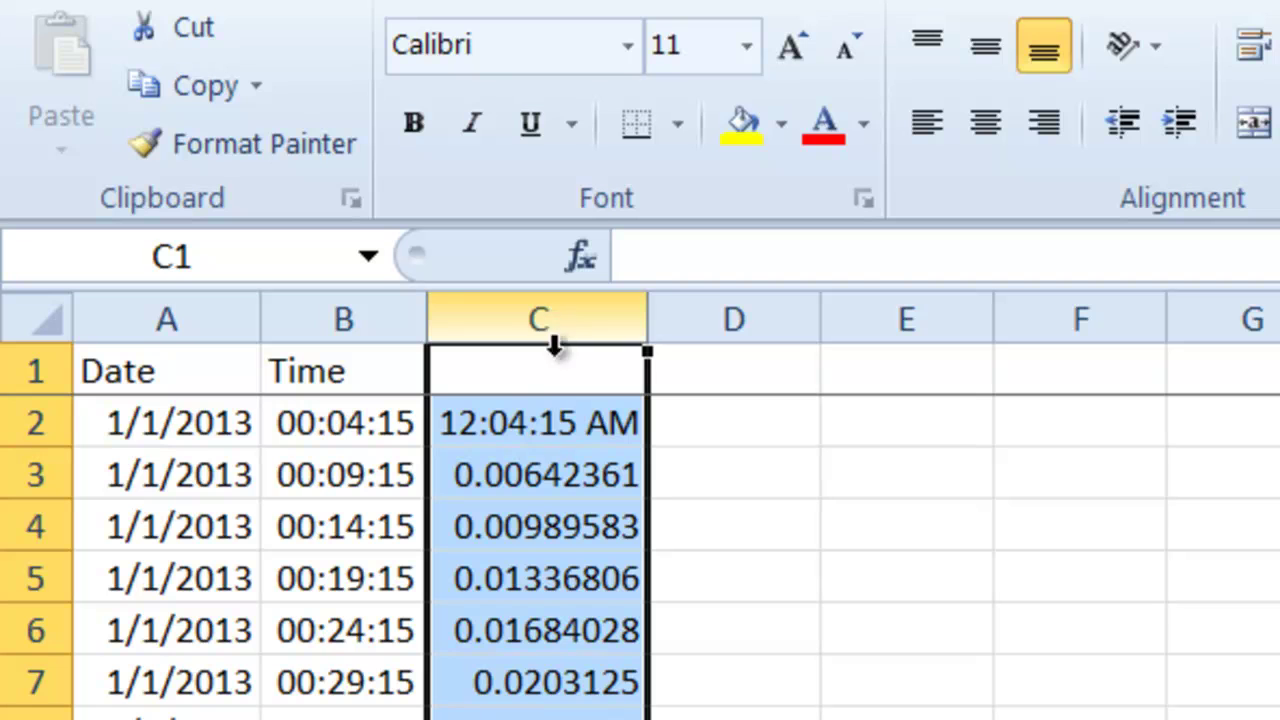
left_click(553, 410)
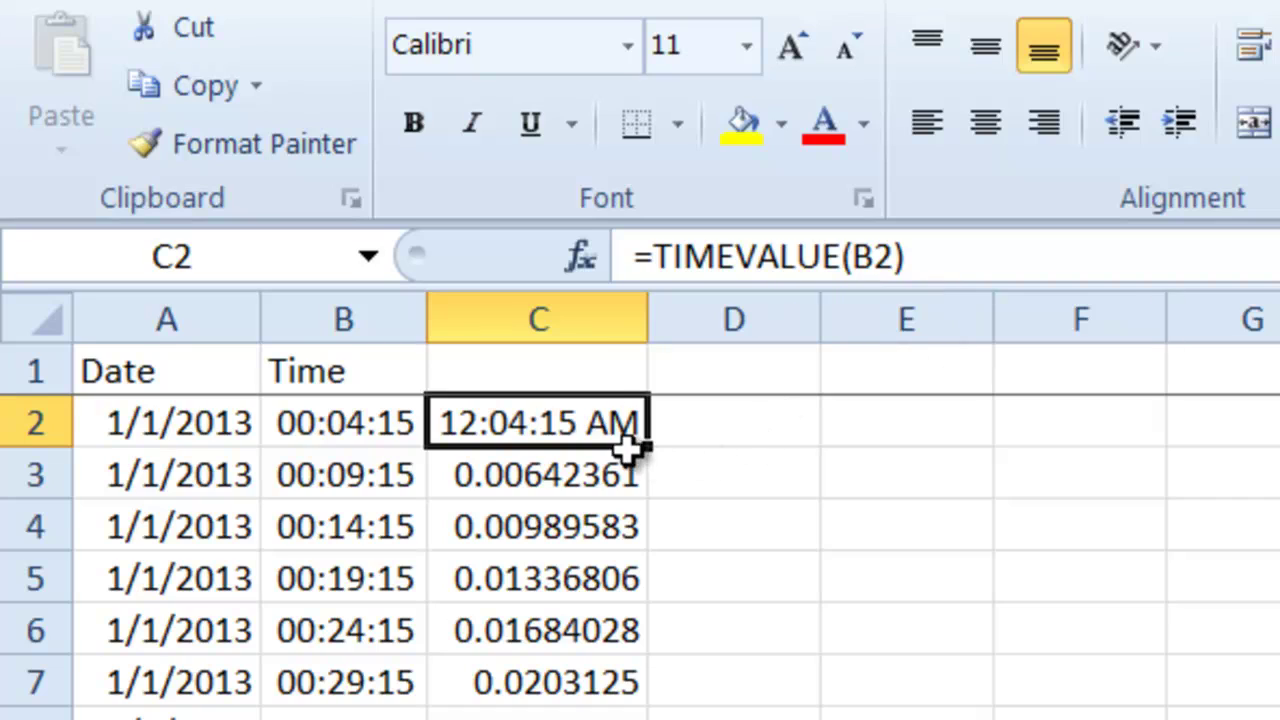
left_click(586, 320)
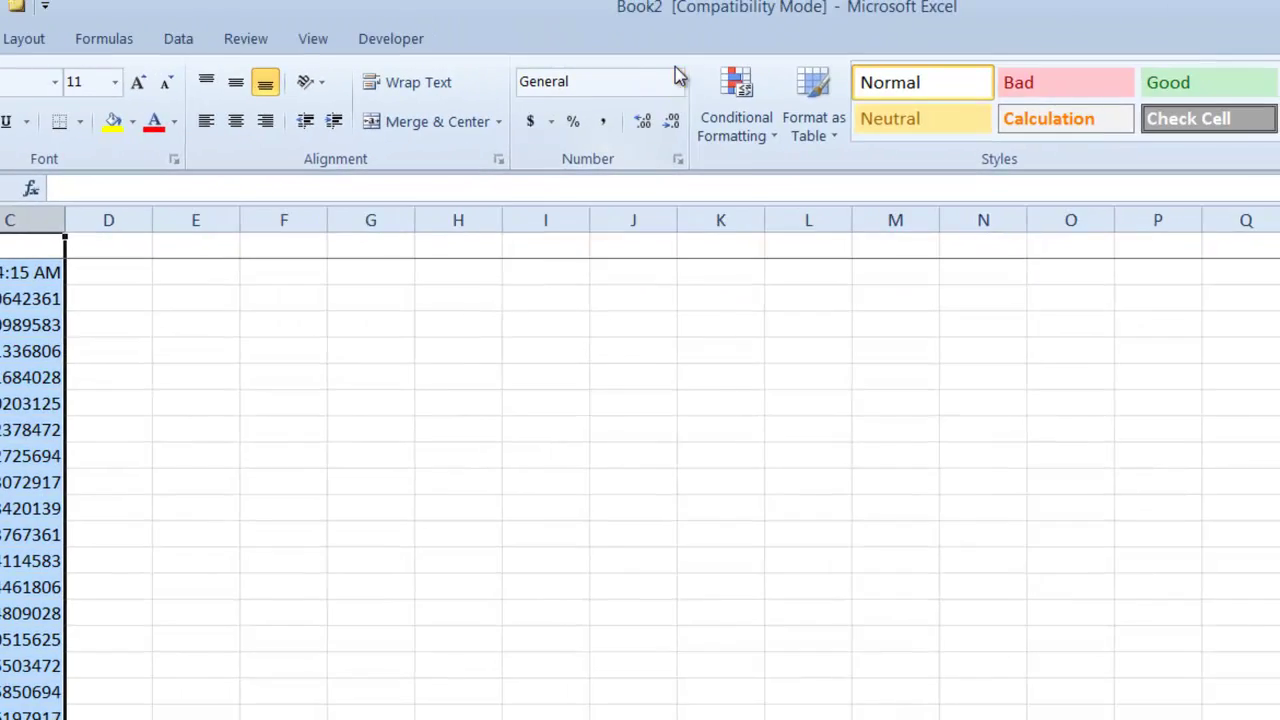
left_click(677, 80)
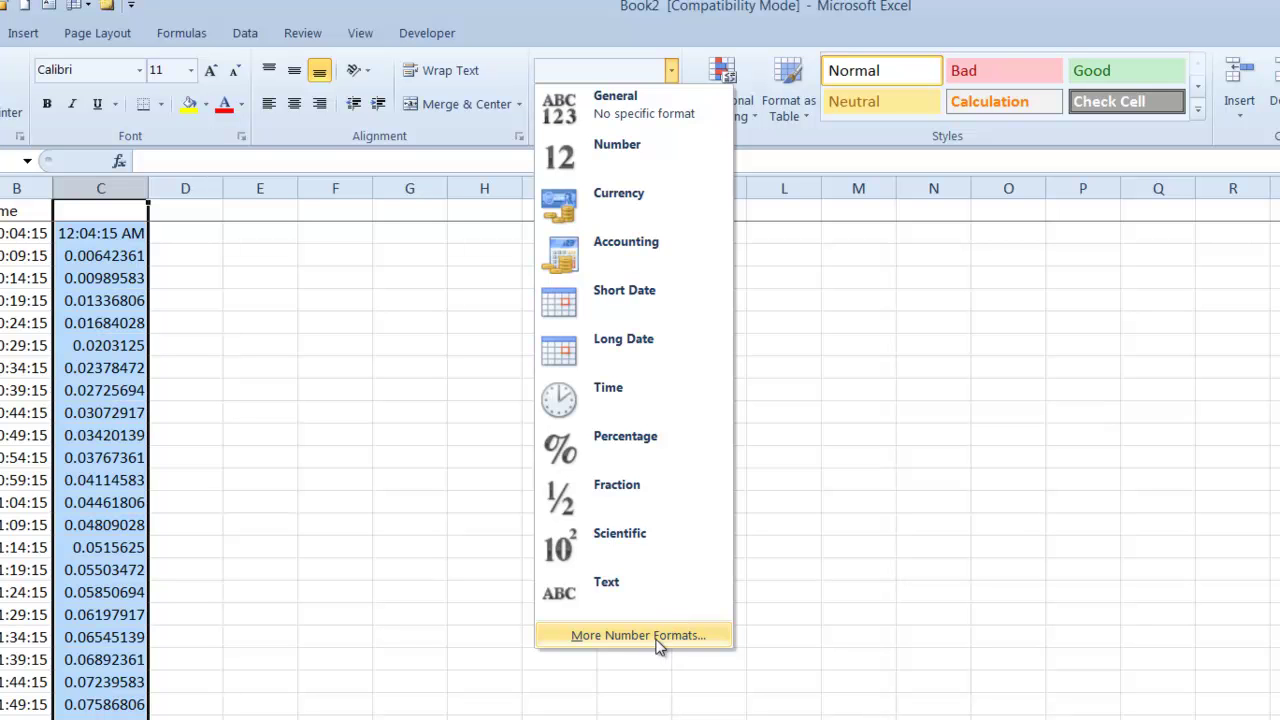
left_click(673, 638)
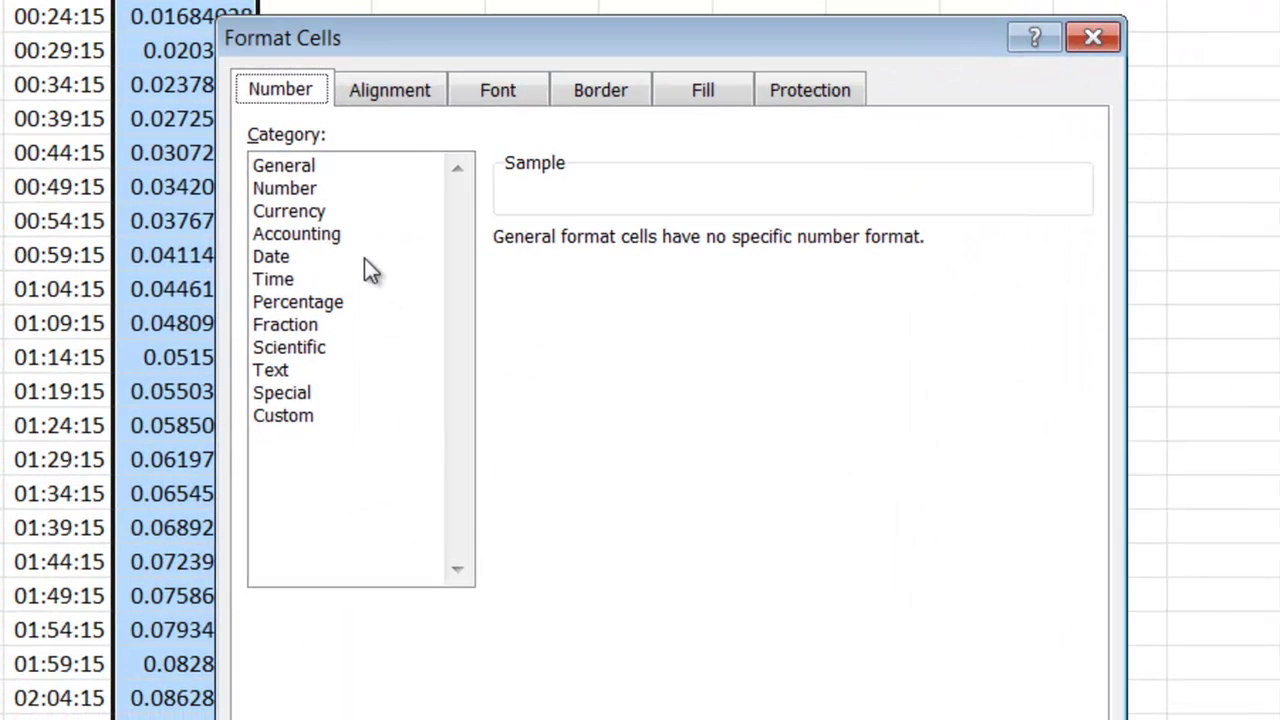
left_click(292, 280)
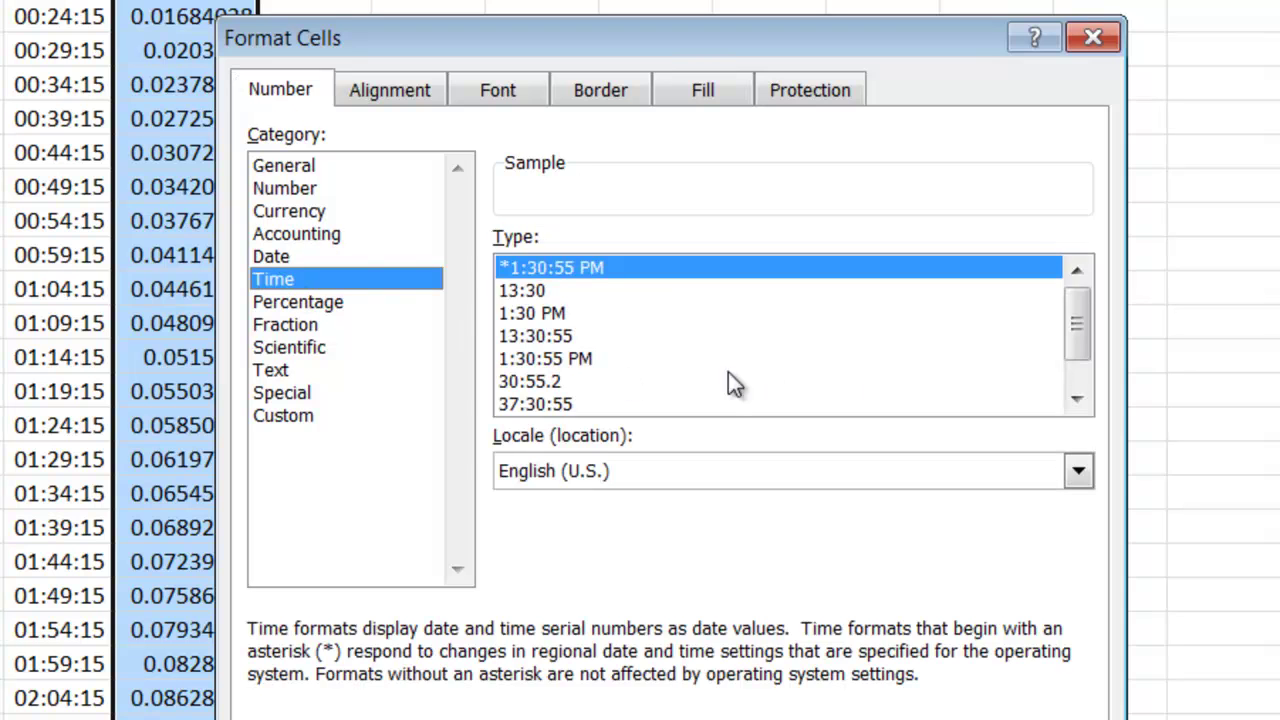
left_click(526, 290)
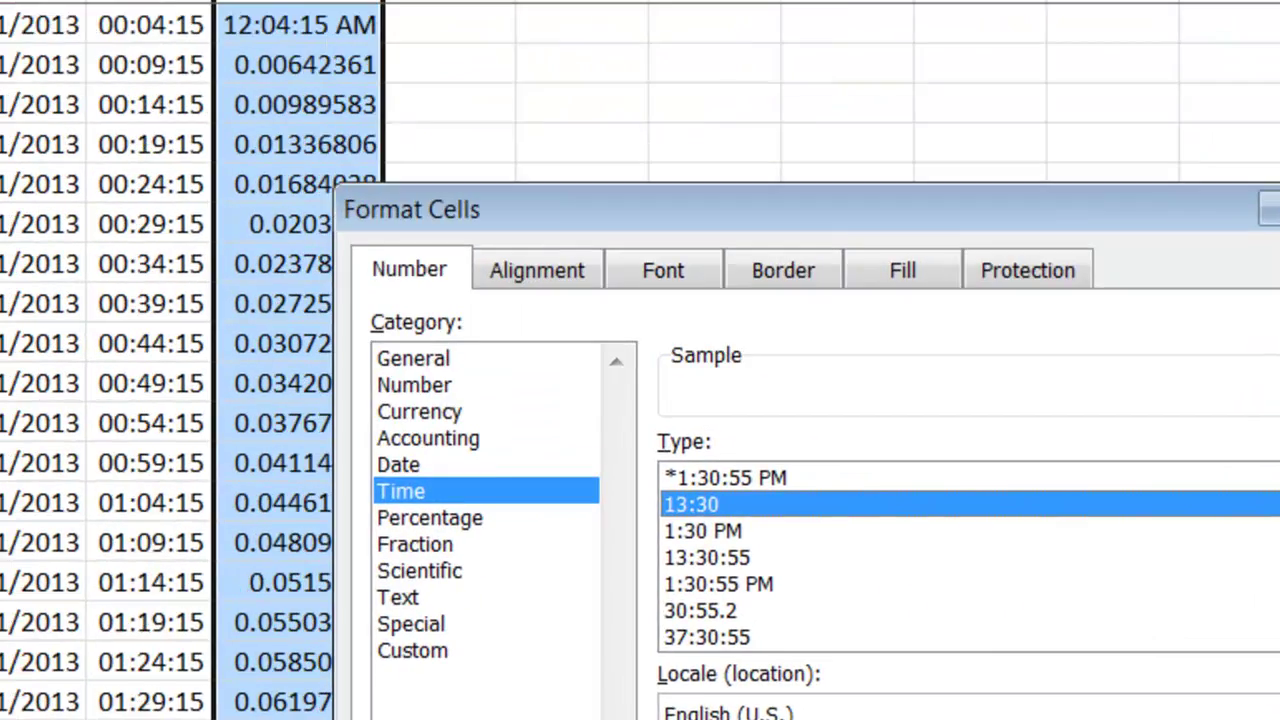
key("Return")
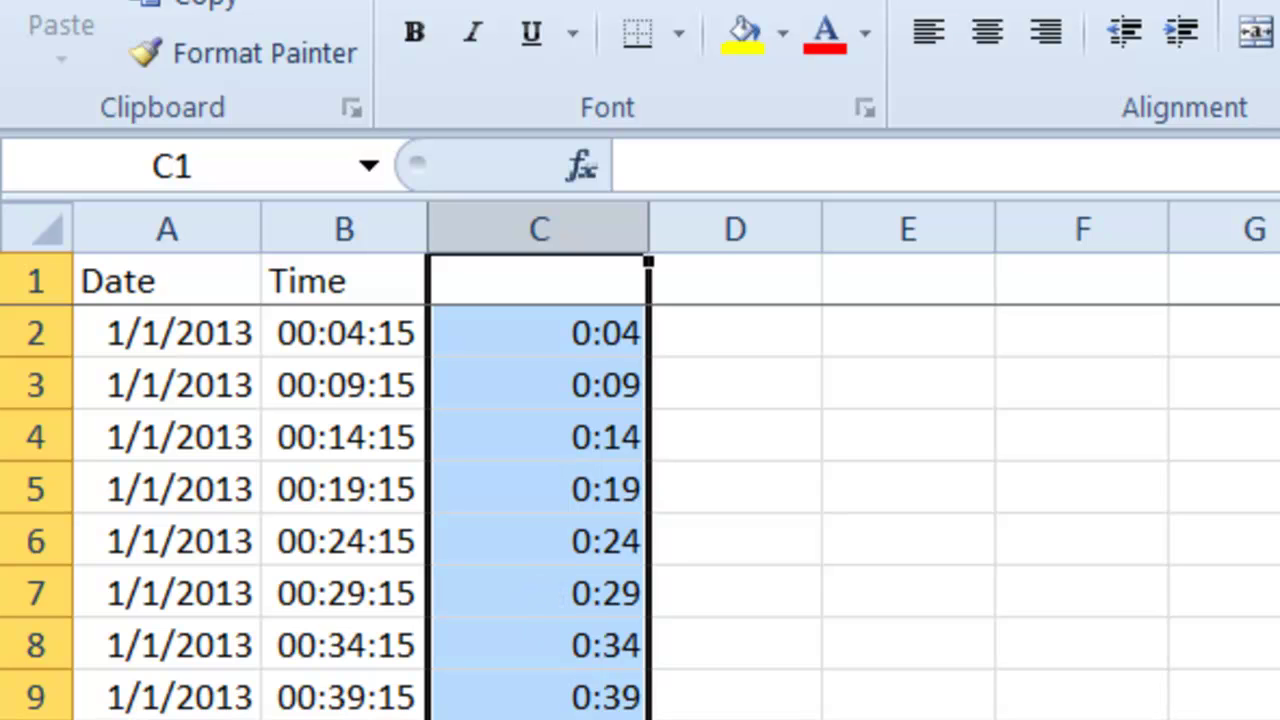
Examine the 24-hour times down column C from row 2 past the day change at row 290, and return to the first one
left_click(555, 339)
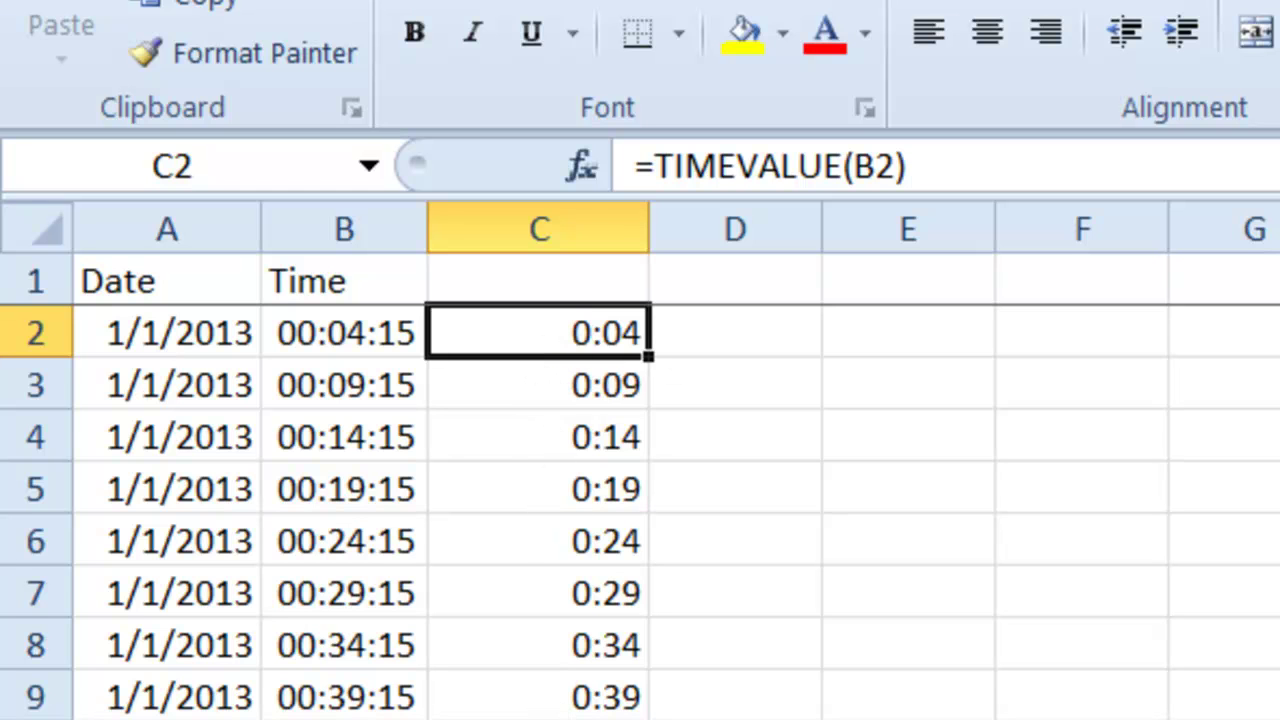
scroll(540, 510, "down", 2)
scroll(540, 510, "down", 18)
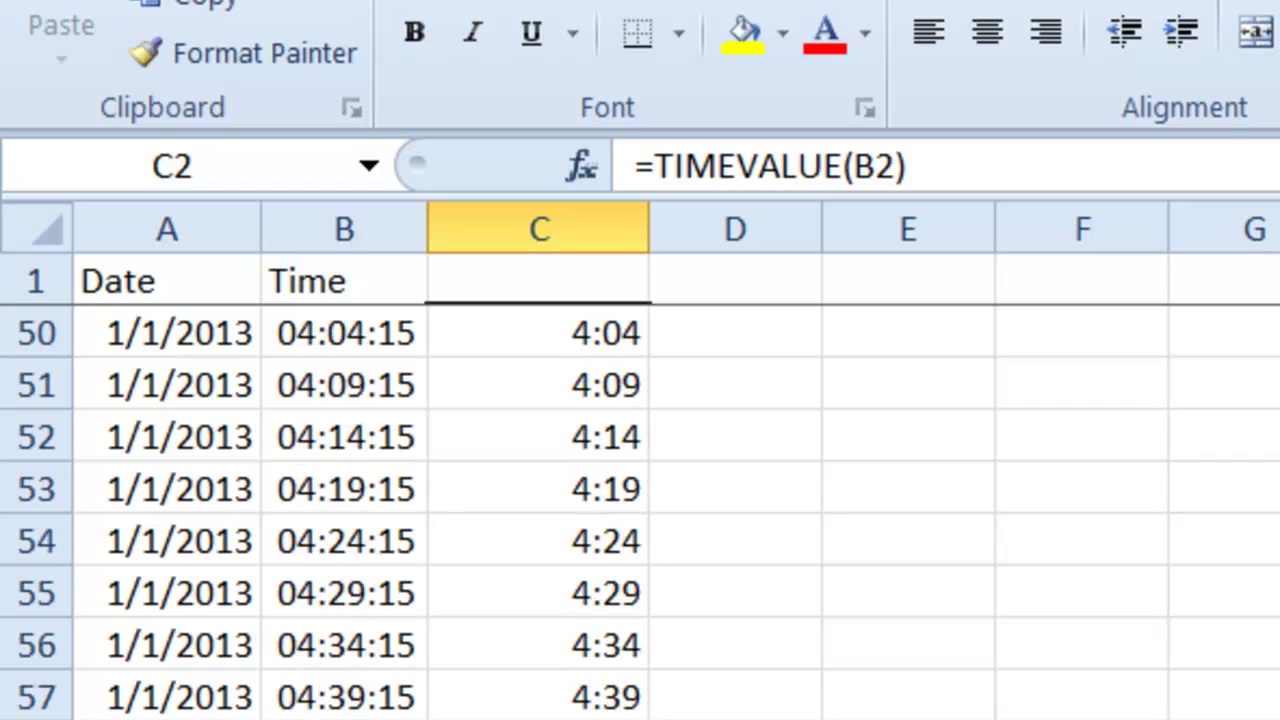
scroll(540, 510, "down", 20)
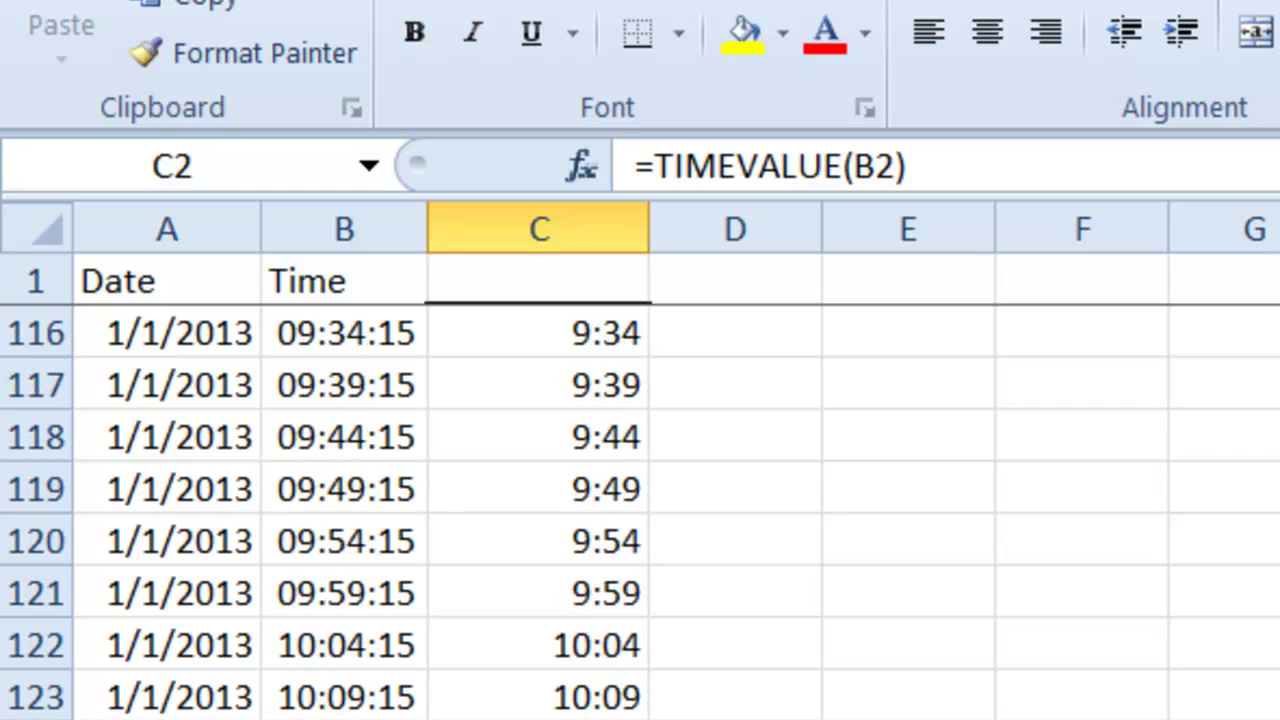
scroll(540, 510, "down", 9)
scroll(540, 510, "down", 12)
scroll(540, 510, "down", 20)
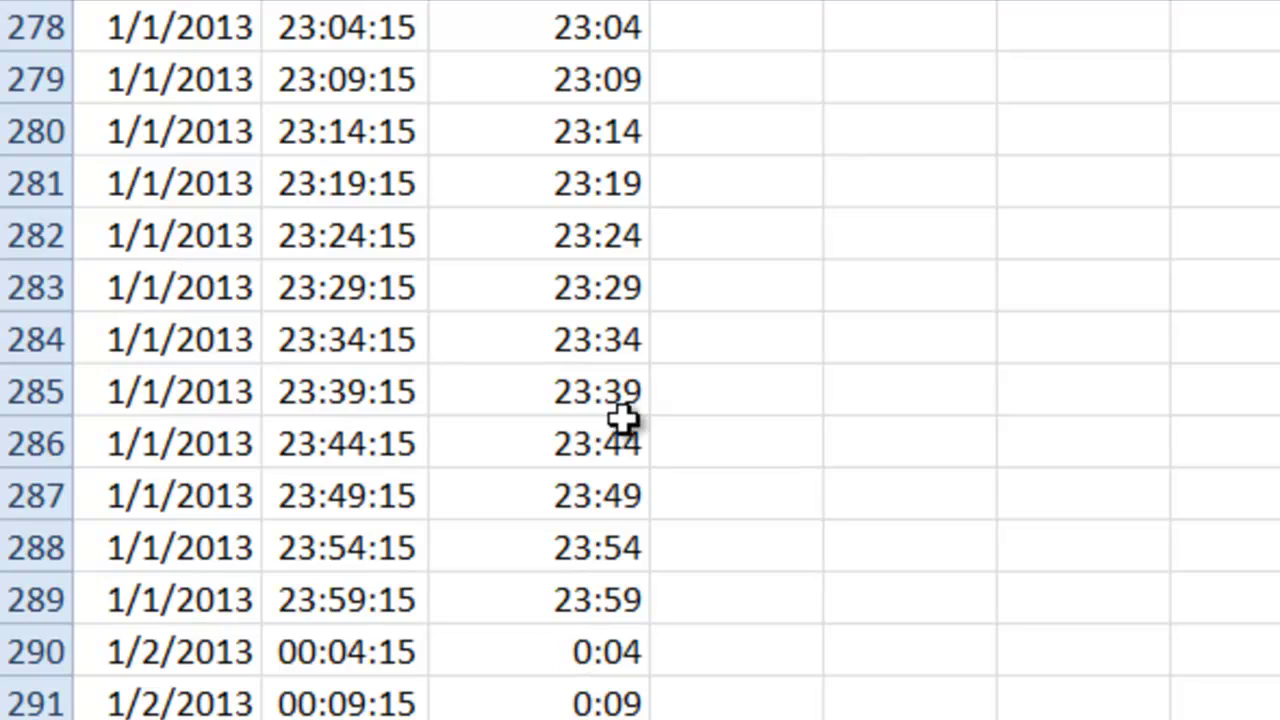
left_click(603, 257)
key("Down")
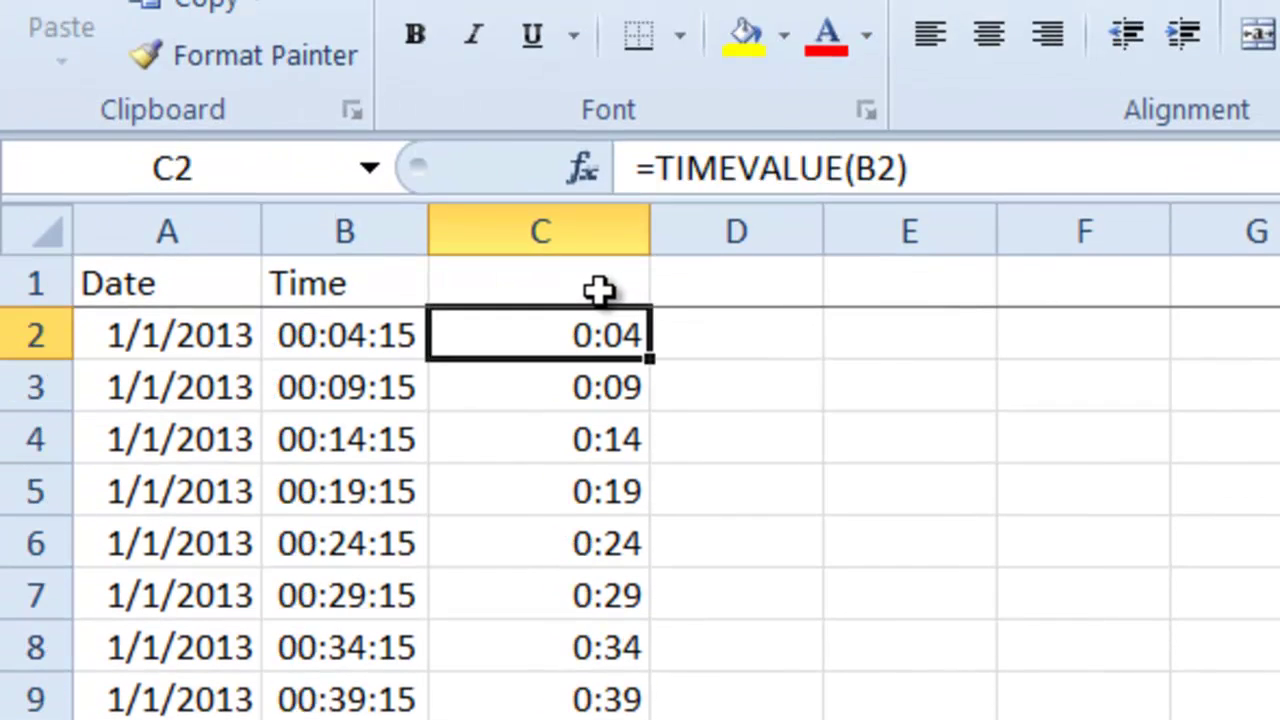
left_click(601, 233)
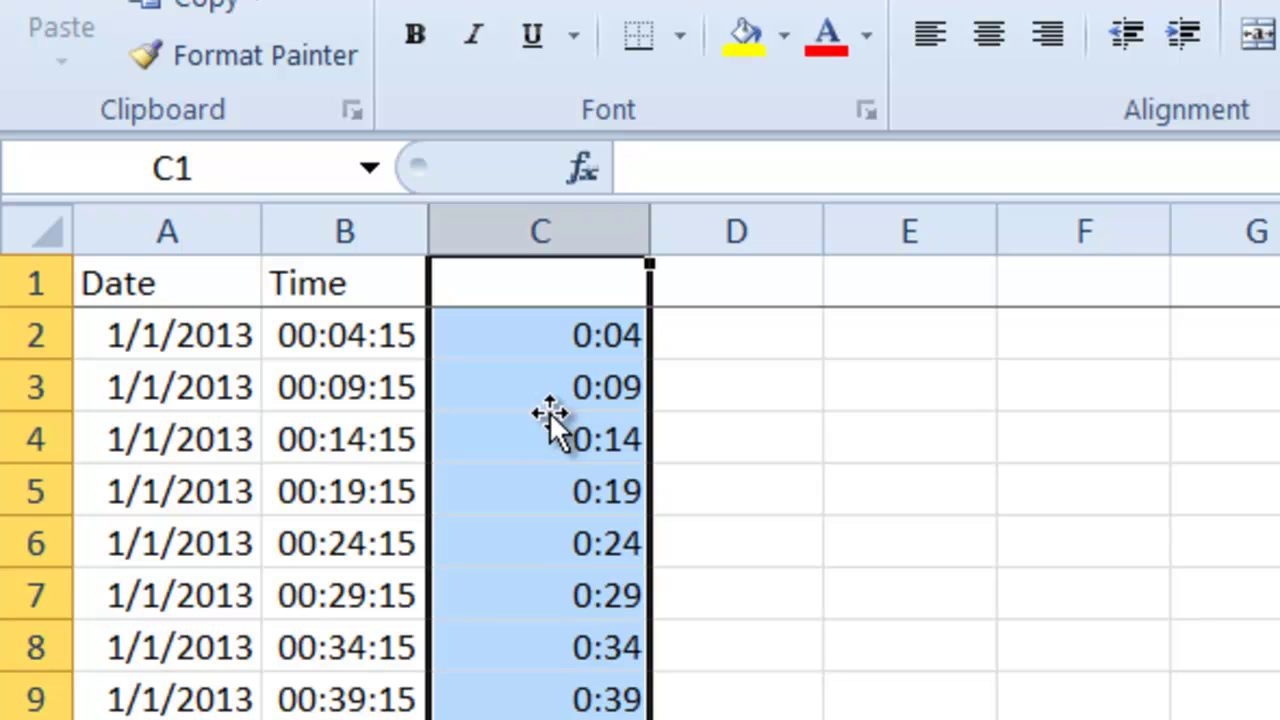
left_click(574, 354)
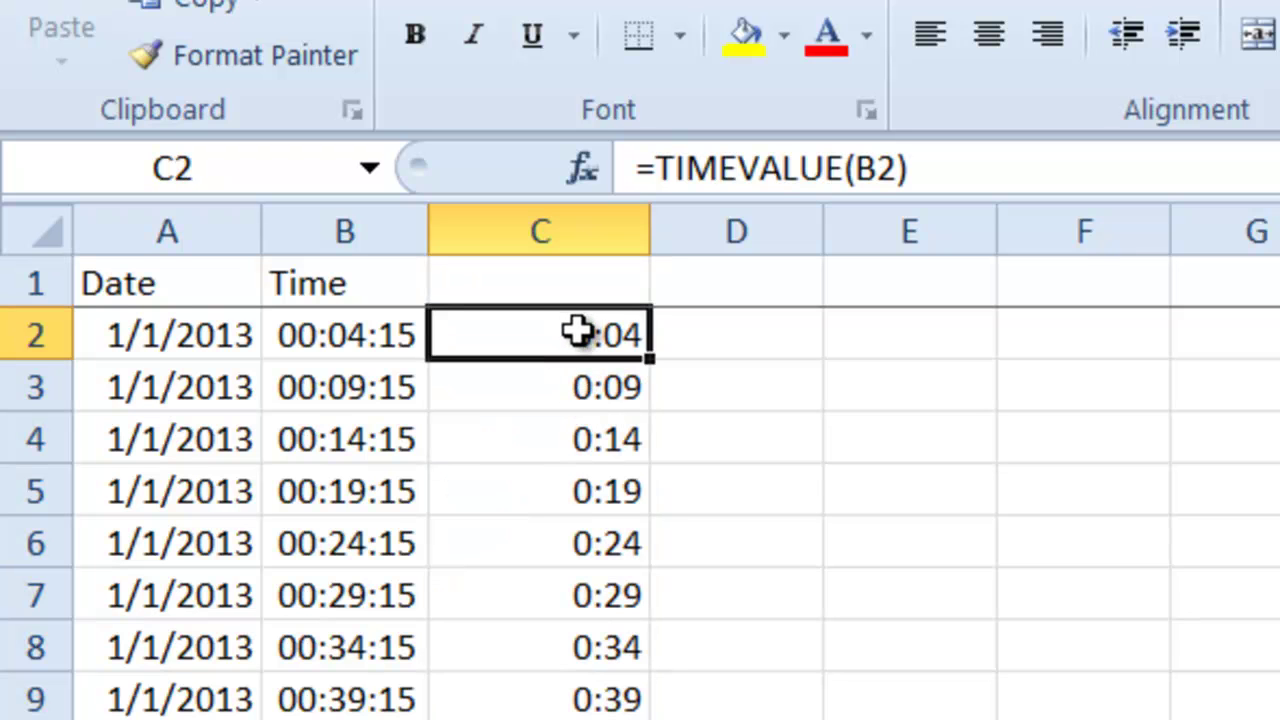
Try to subtract the text time in B2 from B4 with =B4-B2 in cell E2, and clear the formula
left_click(355, 447)
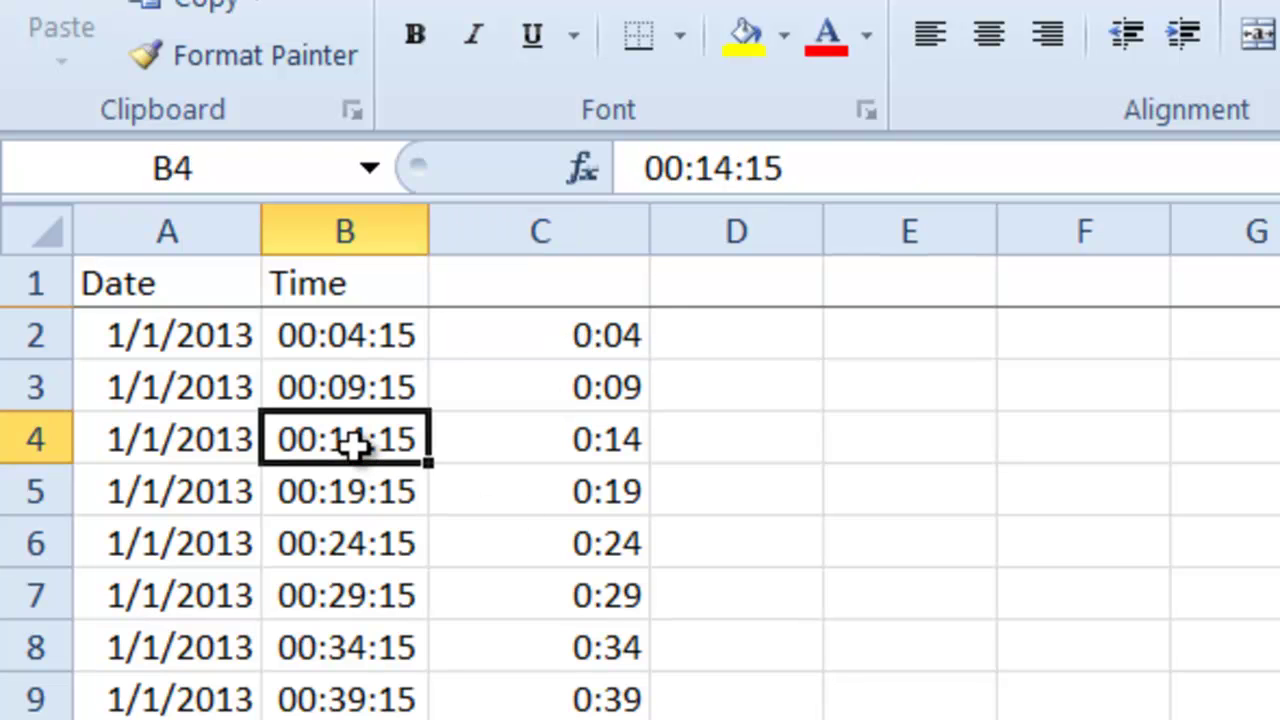
left_click(395, 337)
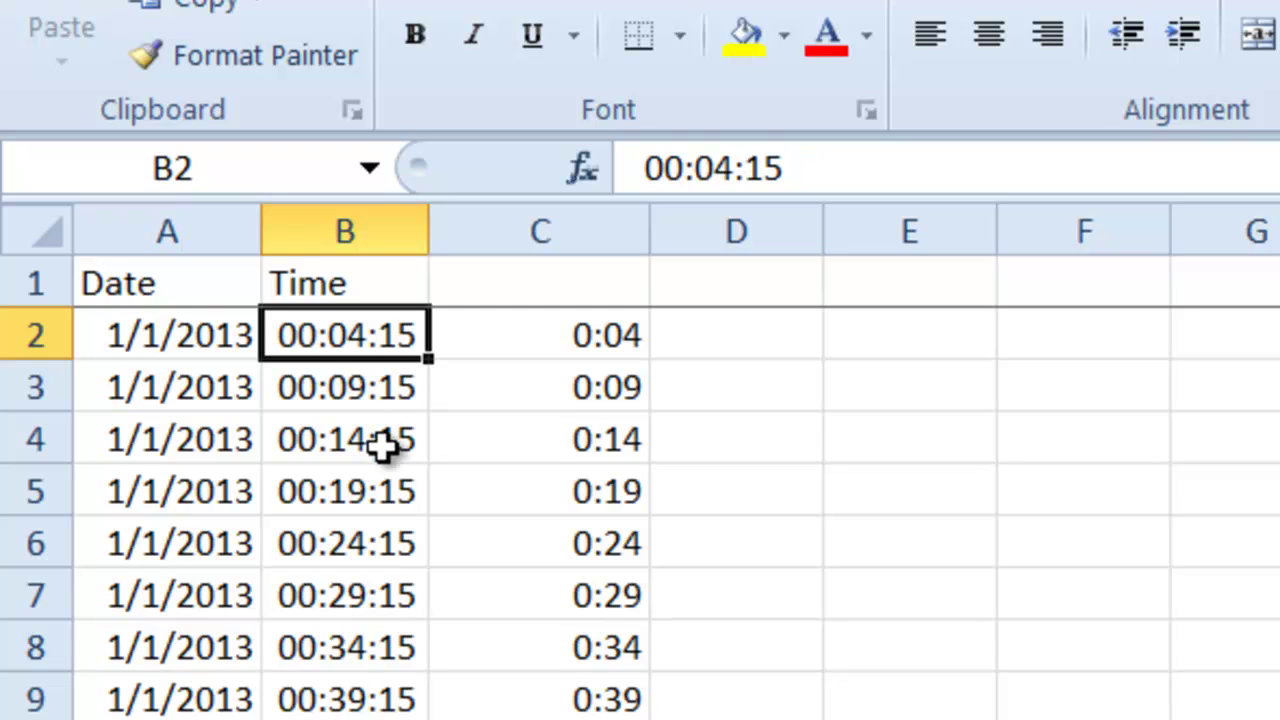
left_click(878, 336)
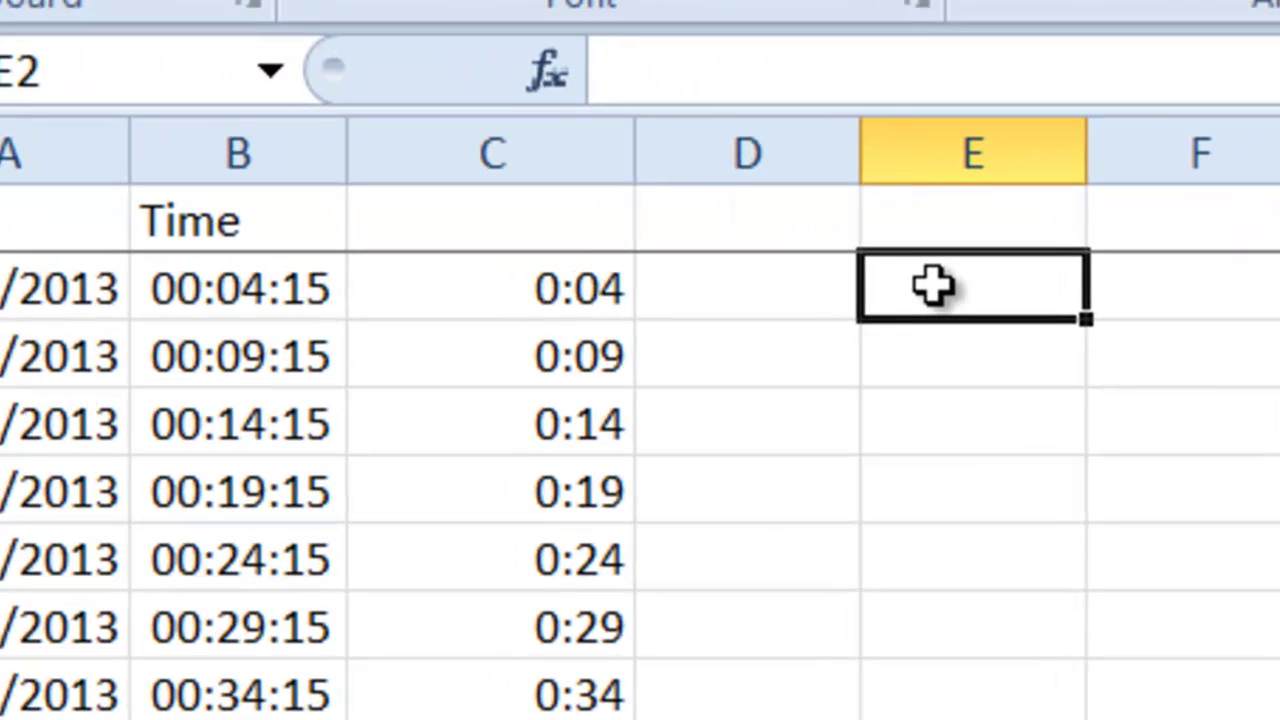
type("=")
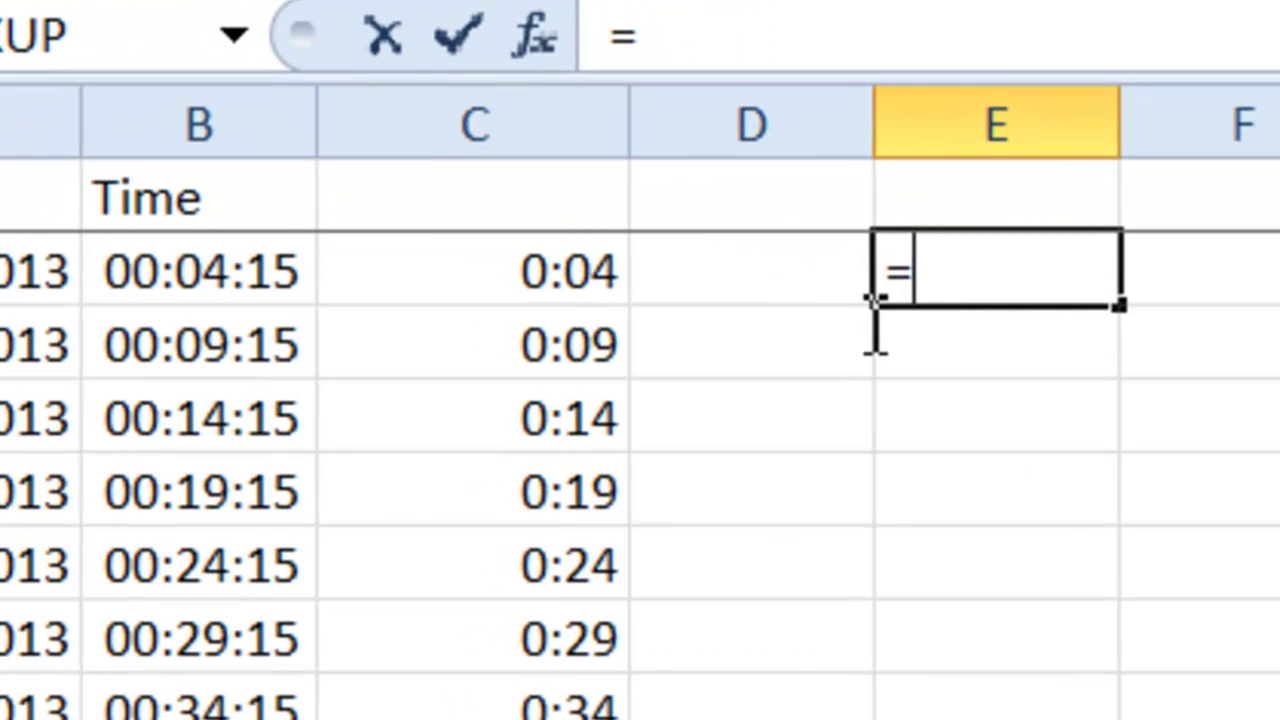
left_click(268, 437)
type("-")
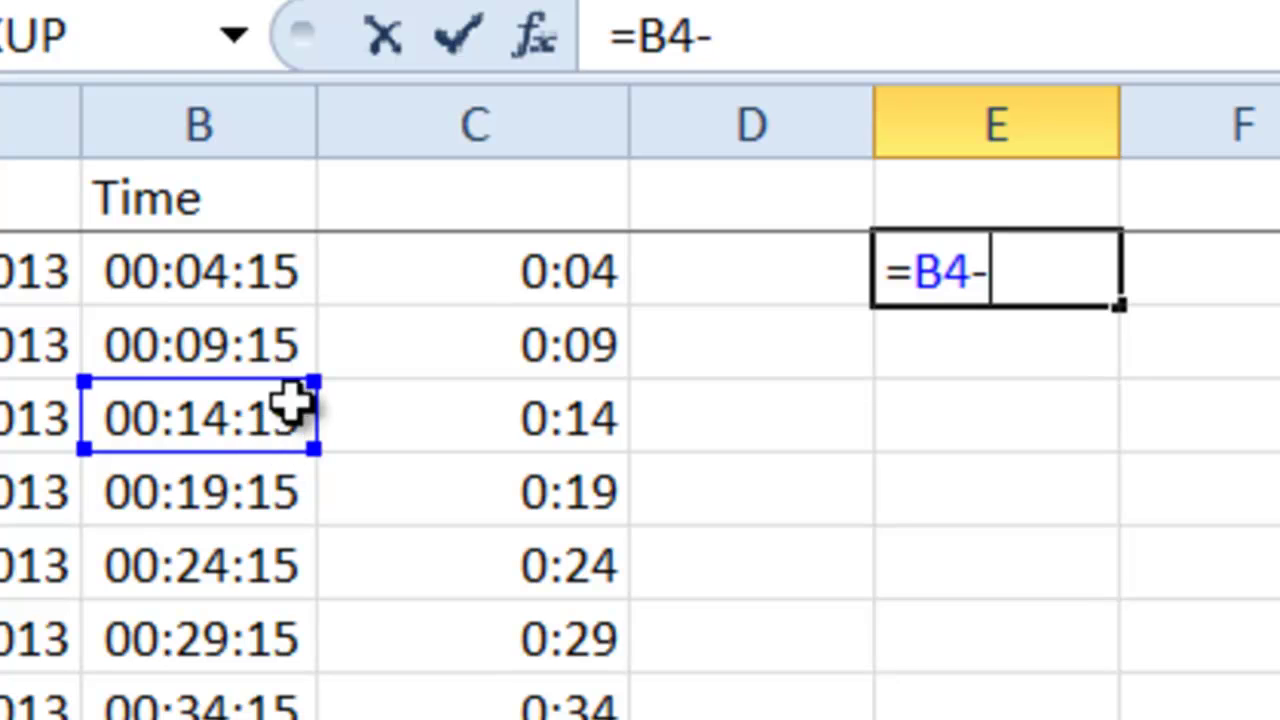
left_click(249, 277)
key("Return")
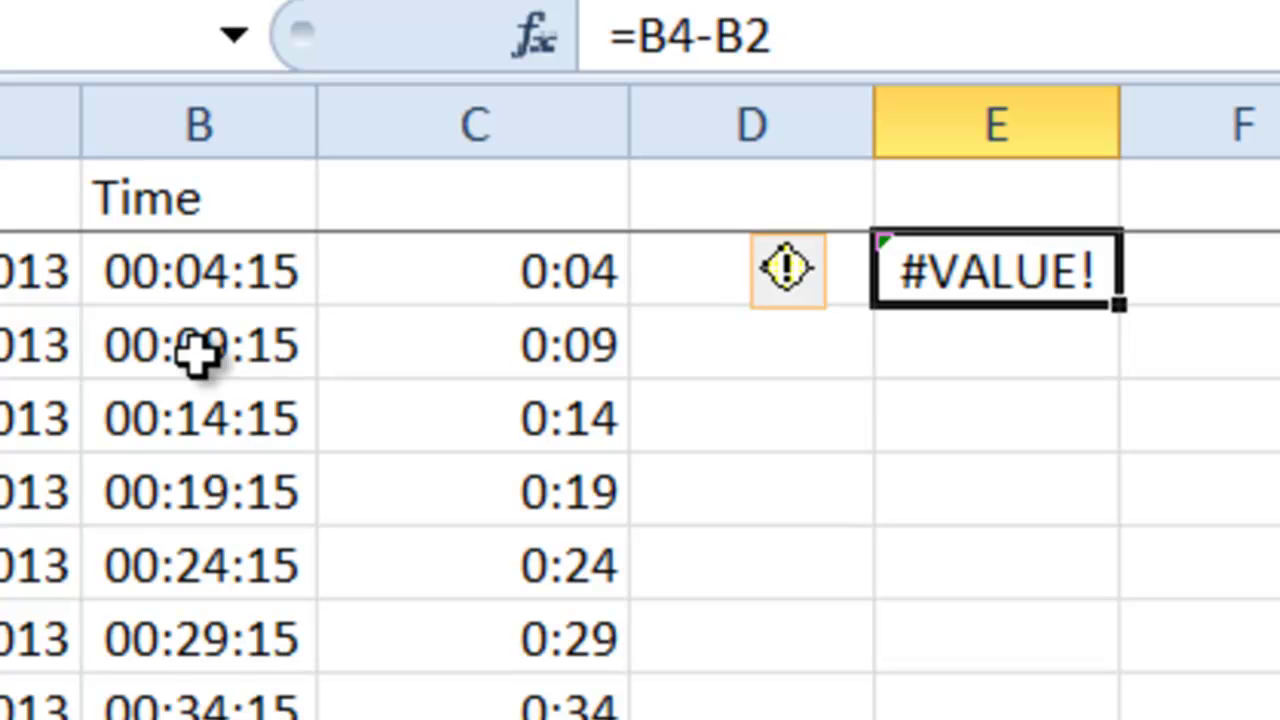
key("Delete")
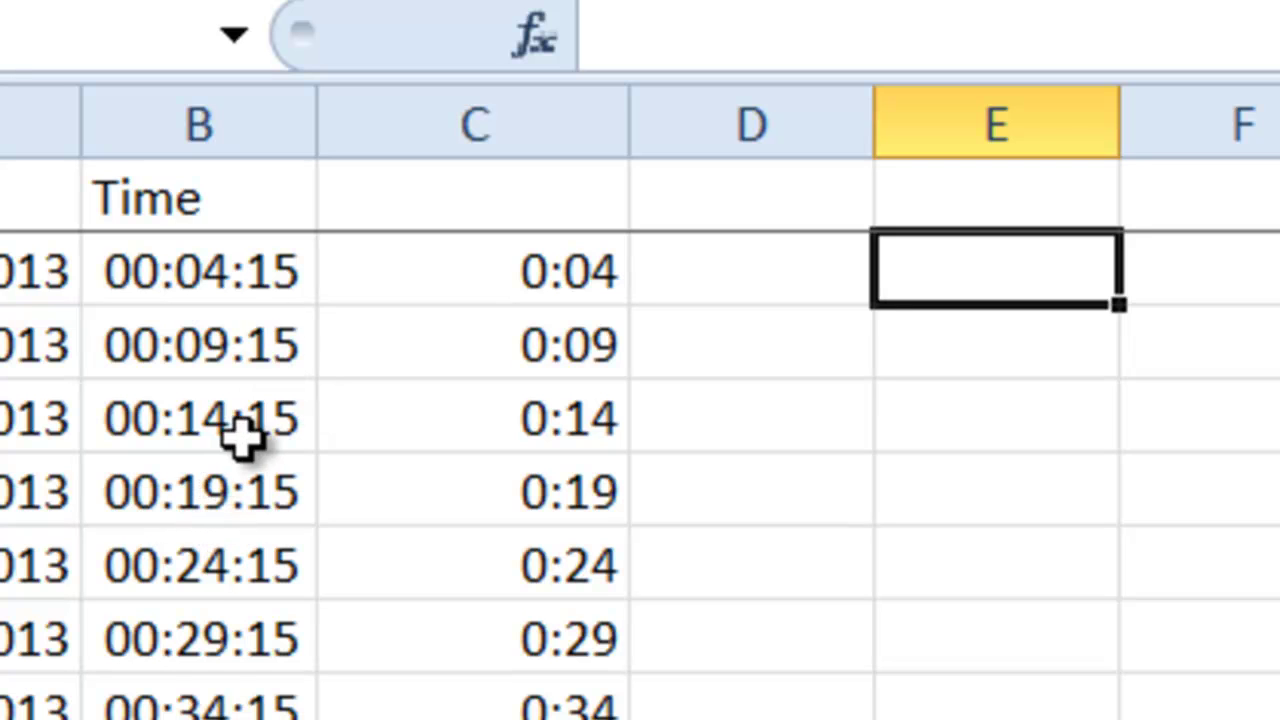
Calculate the difference between the converted times in cell E2 with the formula =C4-C2
left_click(235, 426)
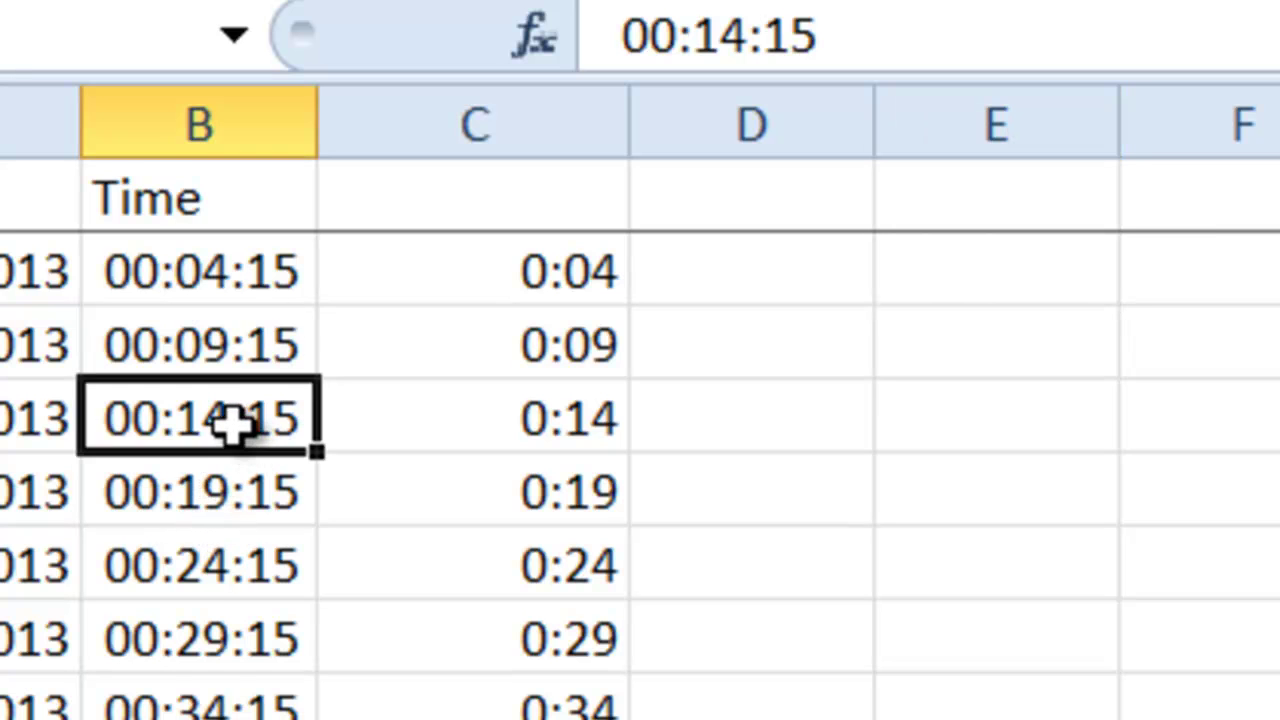
left_click(257, 277)
left_click(240, 432)
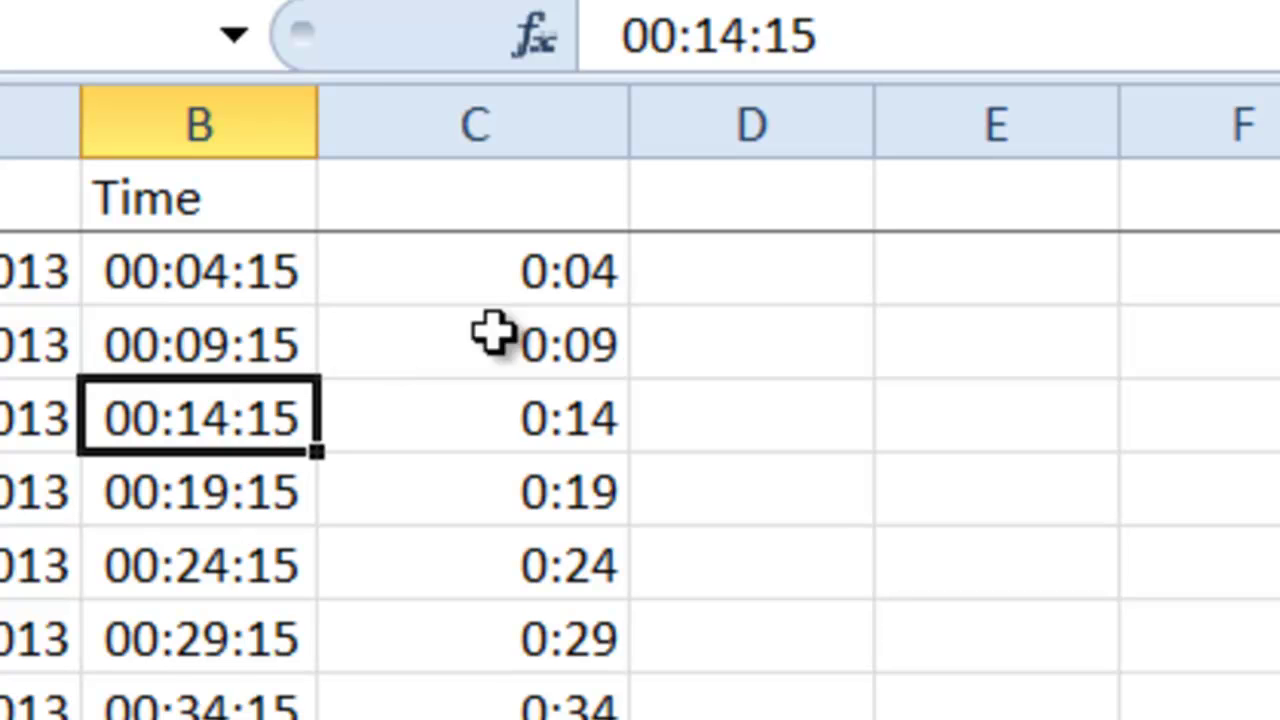
left_click(1010, 280)
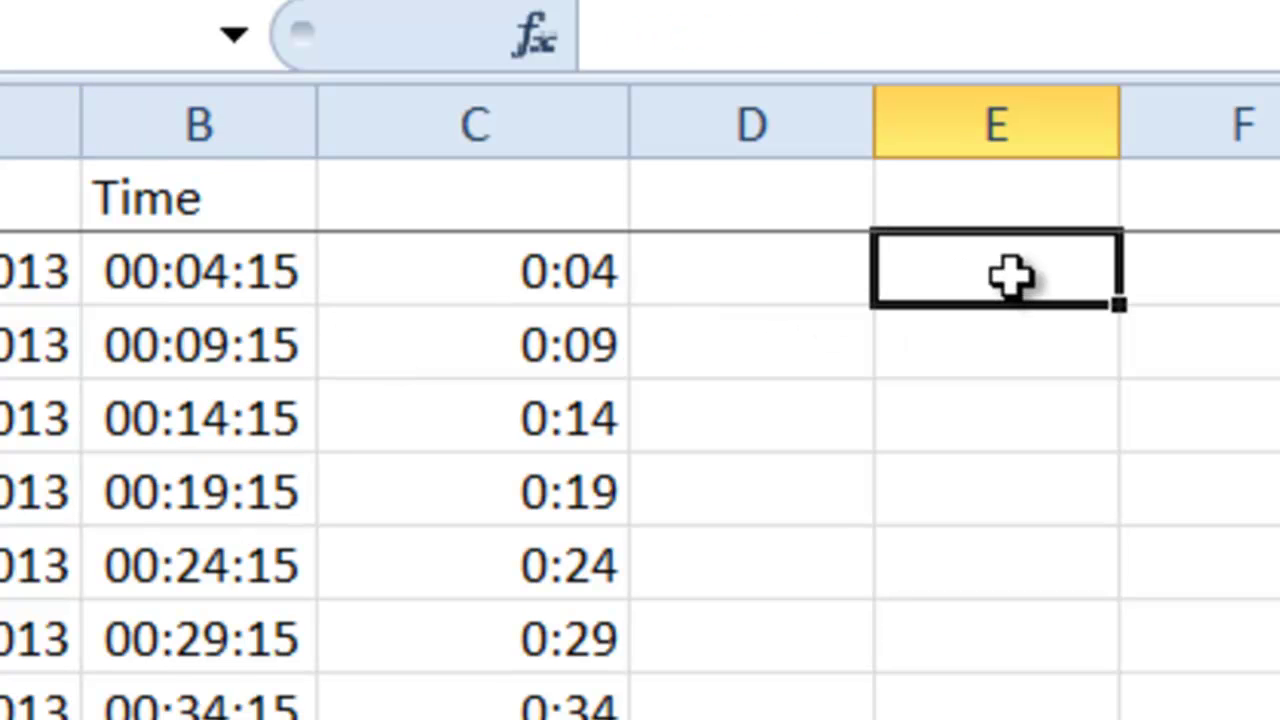
type("=")
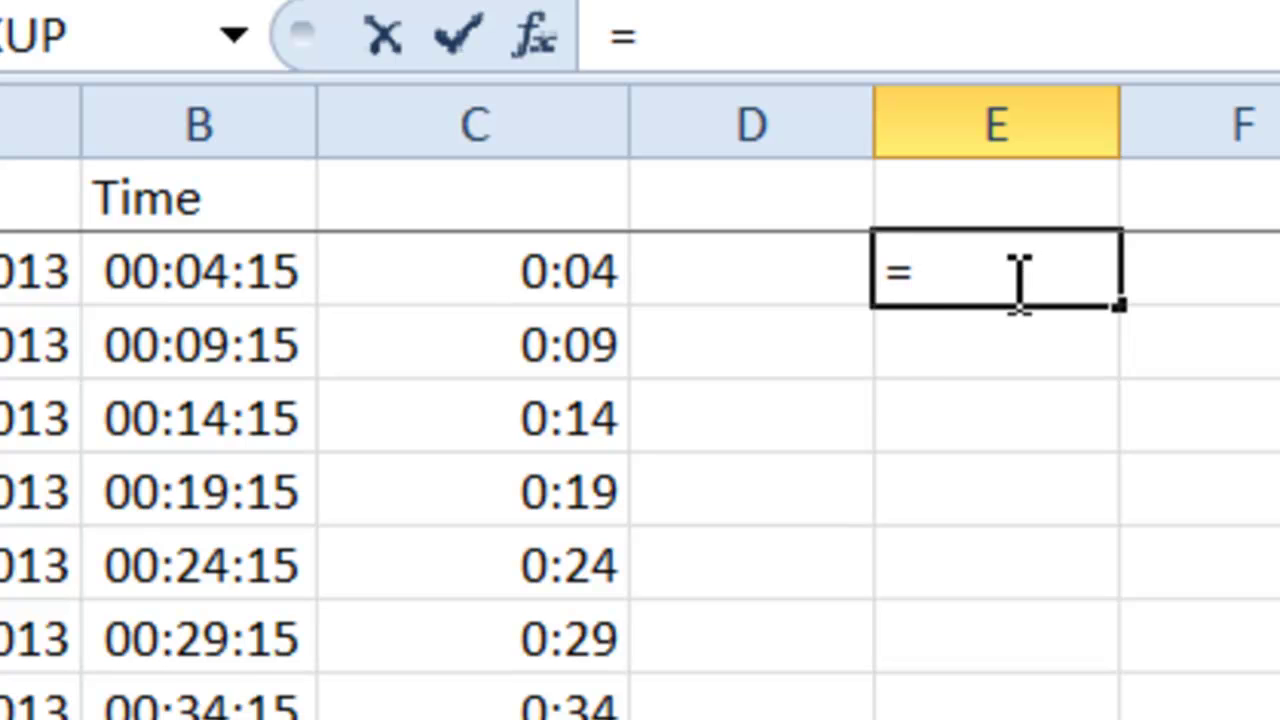
left_click(491, 414)
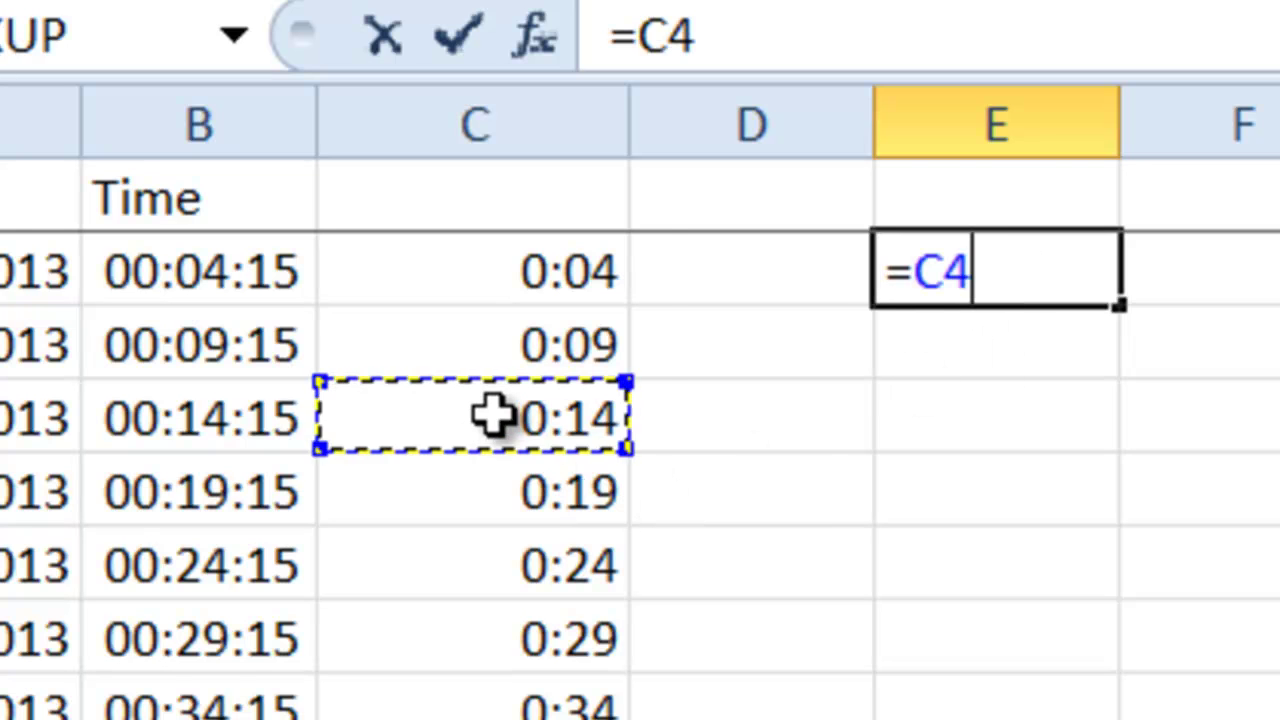
type("-")
left_click(514, 282)
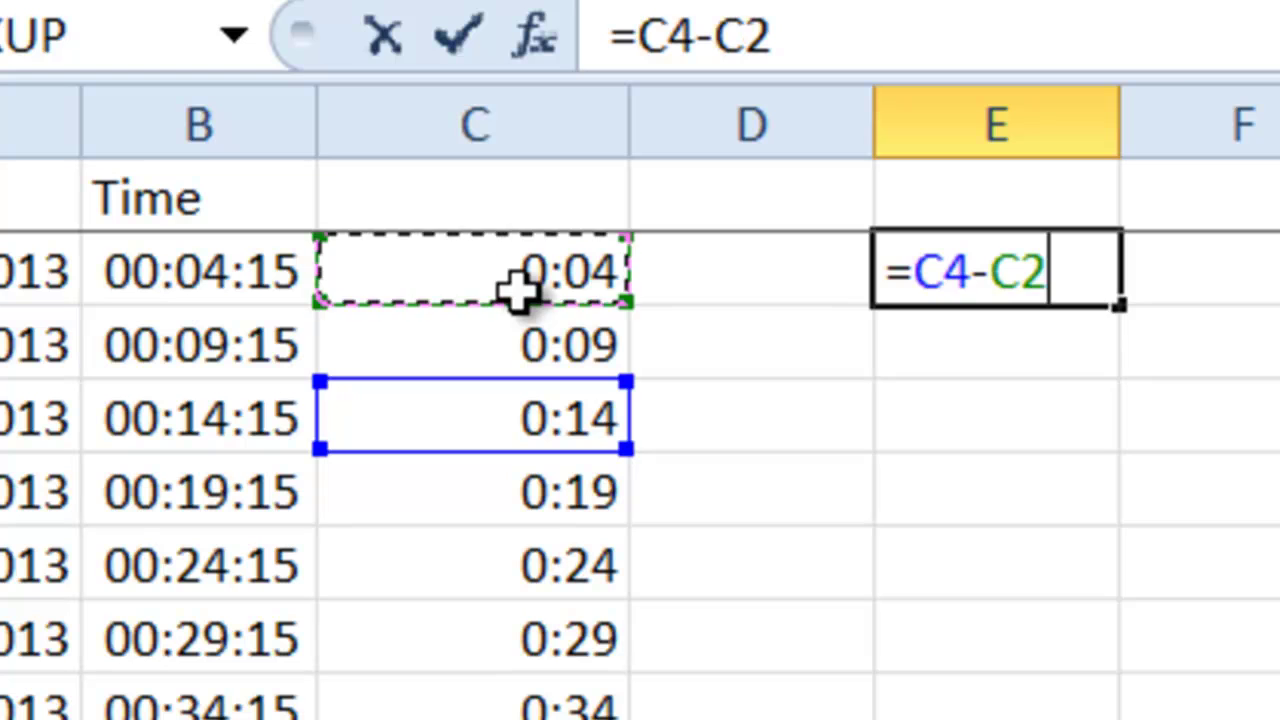
key("ctrl+Return")
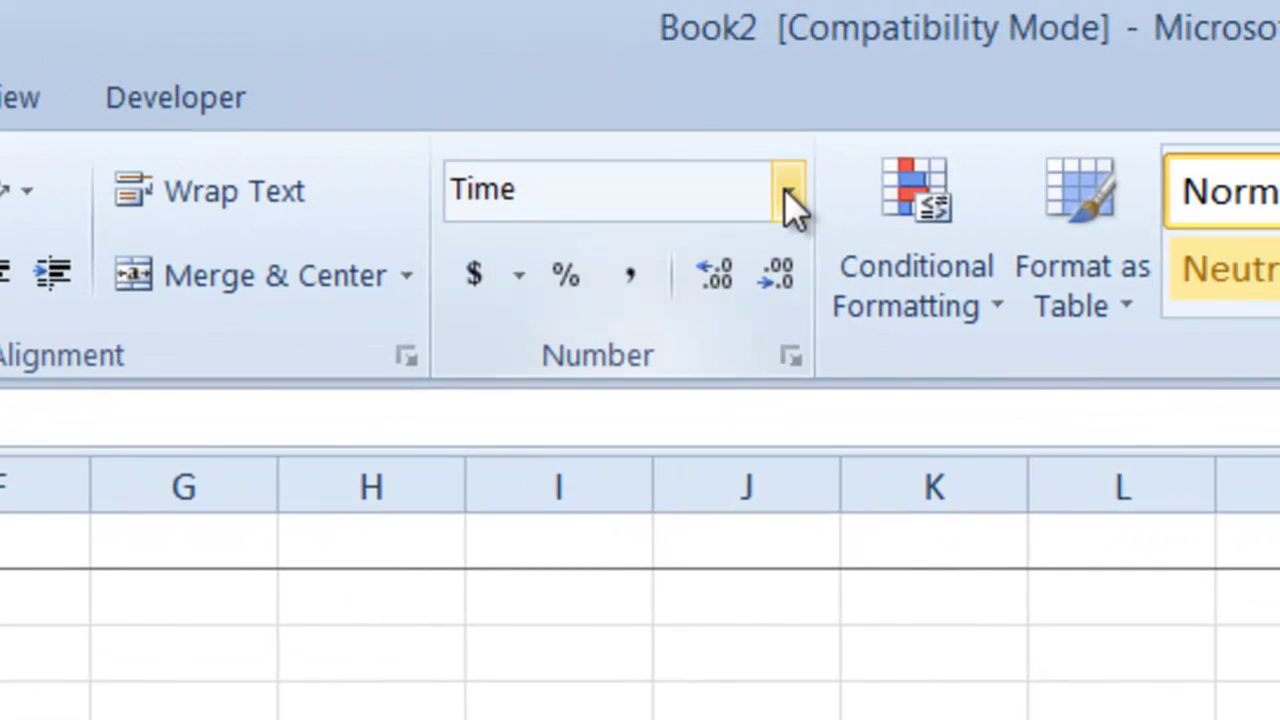
Apply the Number format to the time difference in E2 and check it against its source cells C4 and C2
left_click(788, 190)
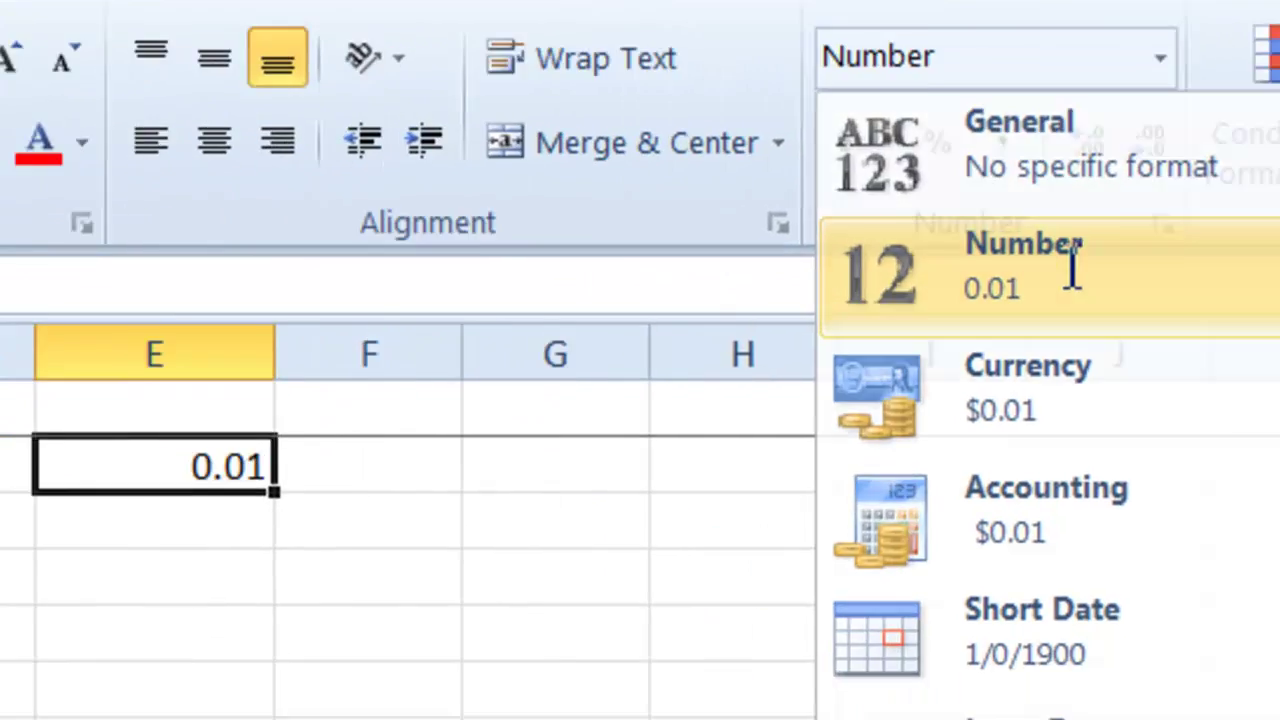
left_click(1072, 268)
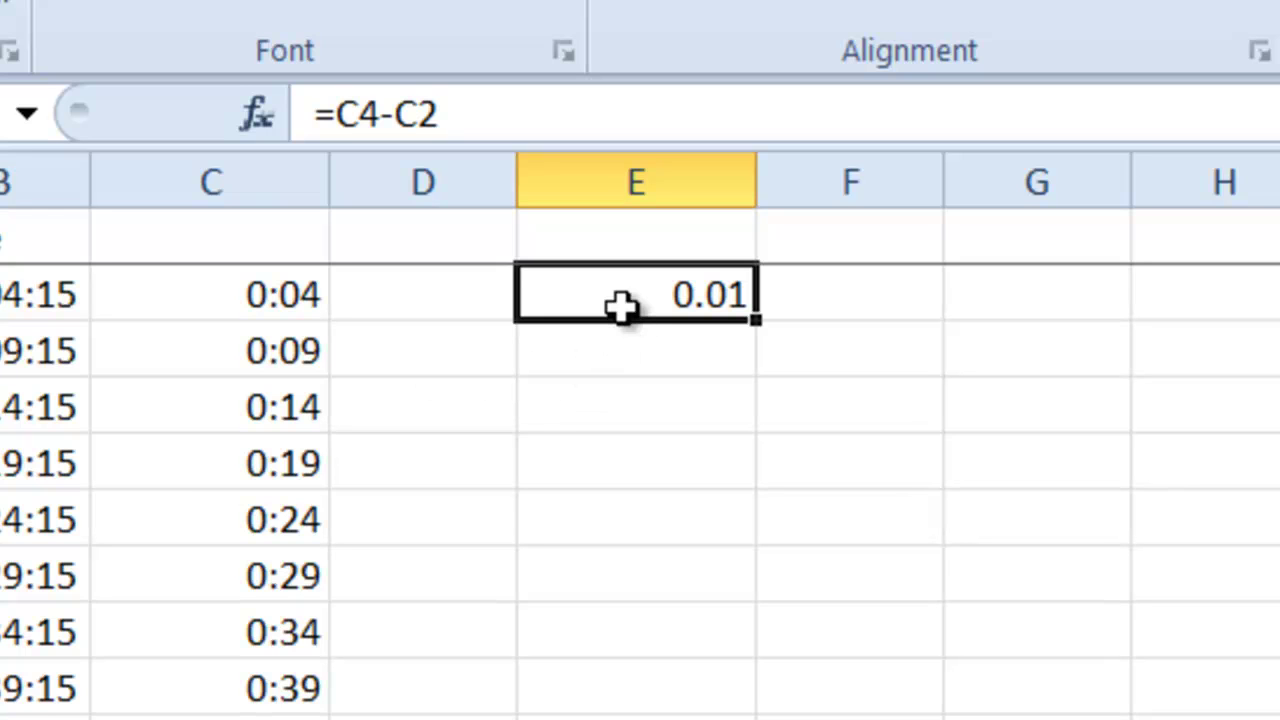
left_click(258, 412)
left_click(275, 300)
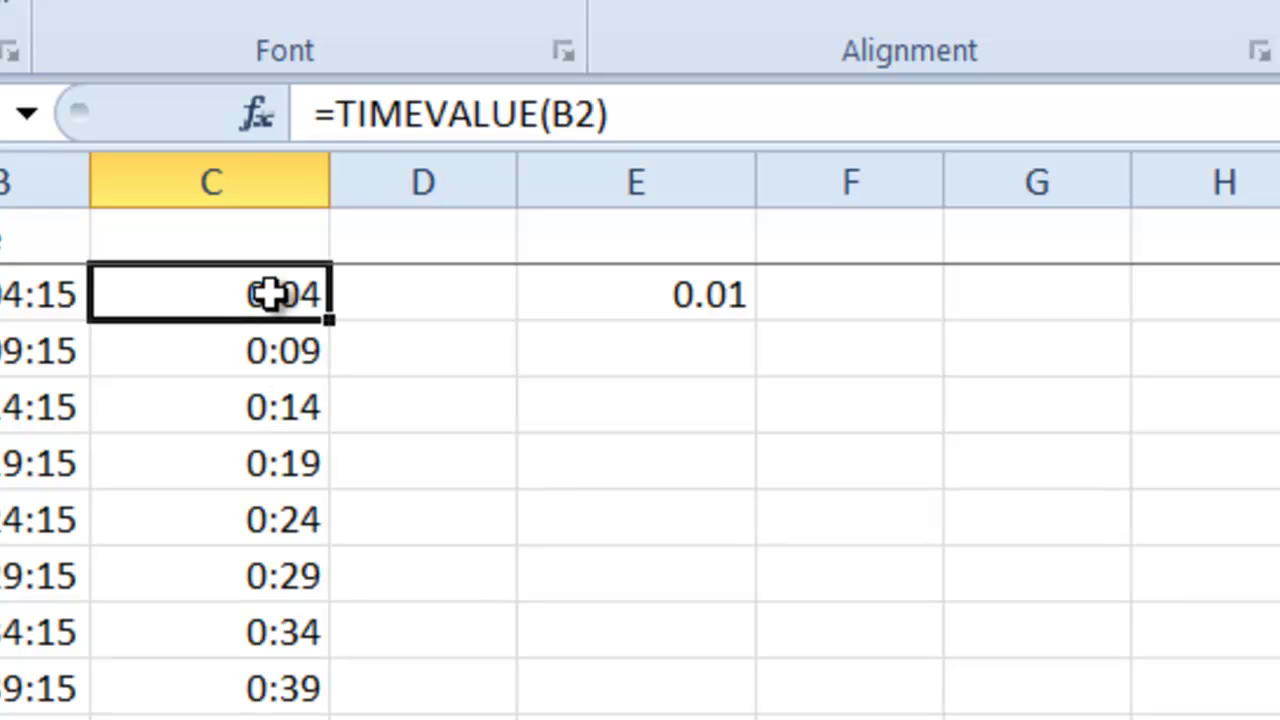
left_click(676, 312)
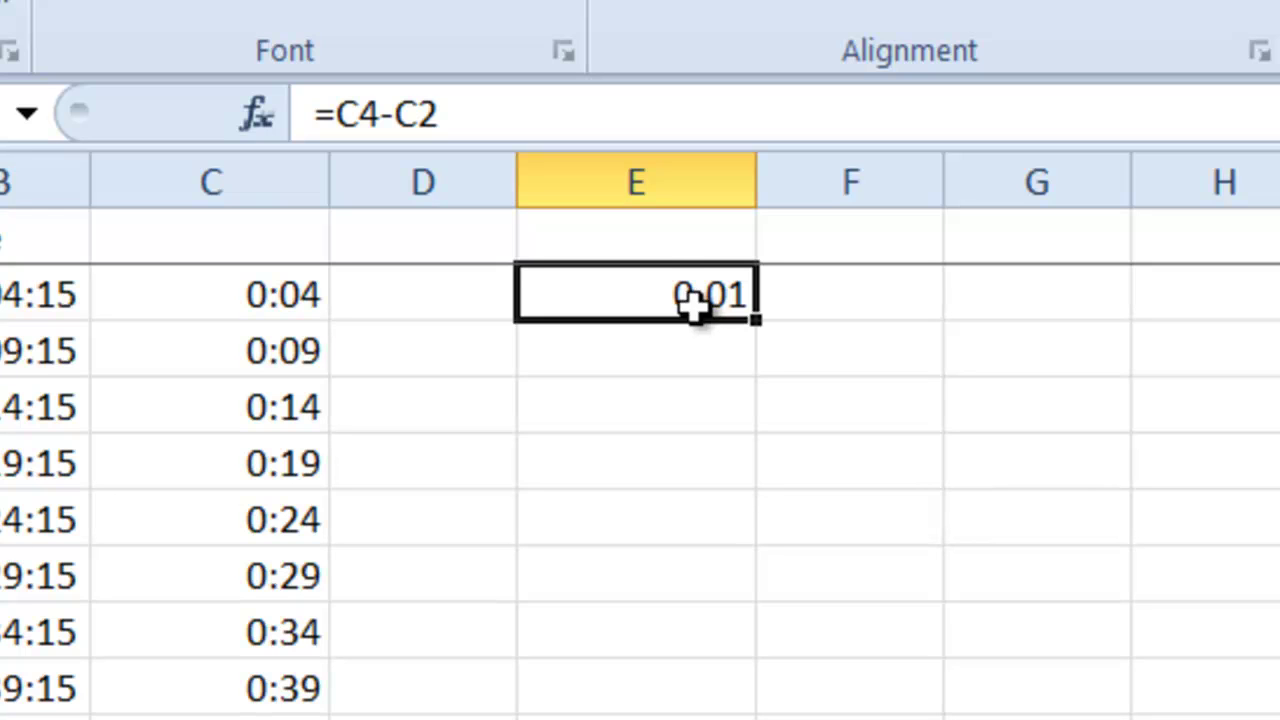
Enter the header "Time Elapsed (pct of day)" in cell E1 and fit column E's width to it
left_click(661, 248)
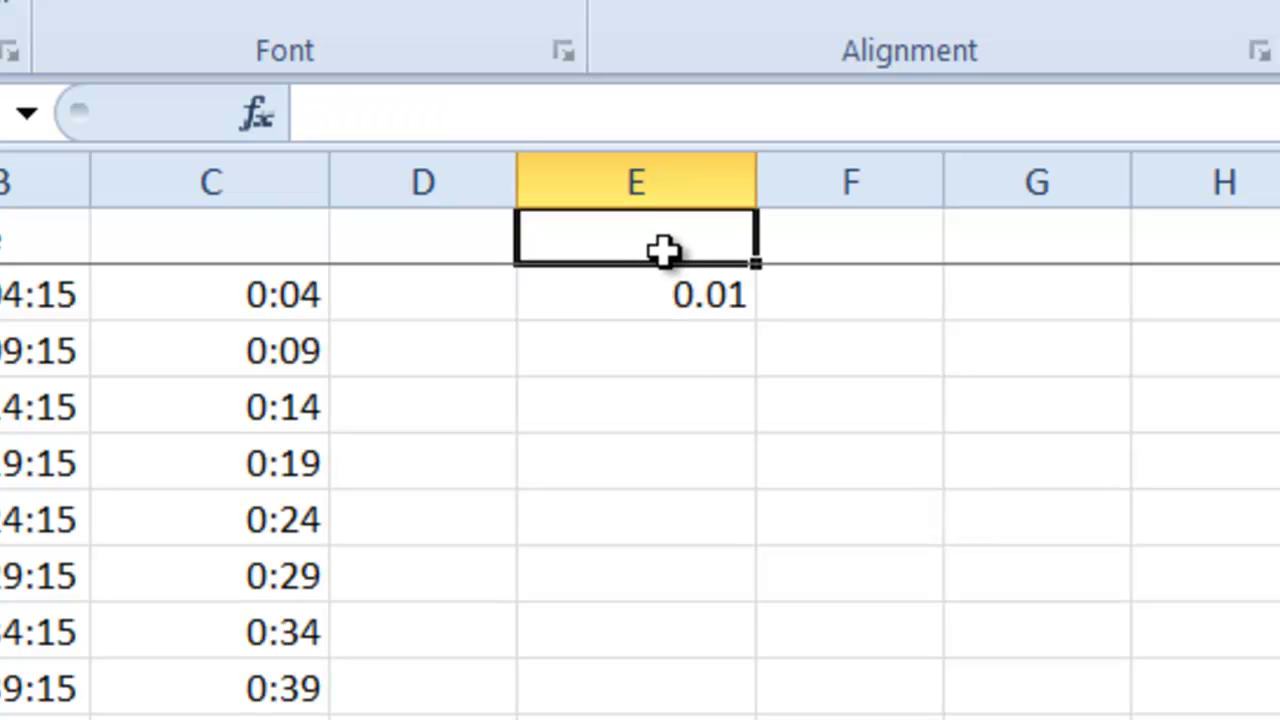
type("Time ")
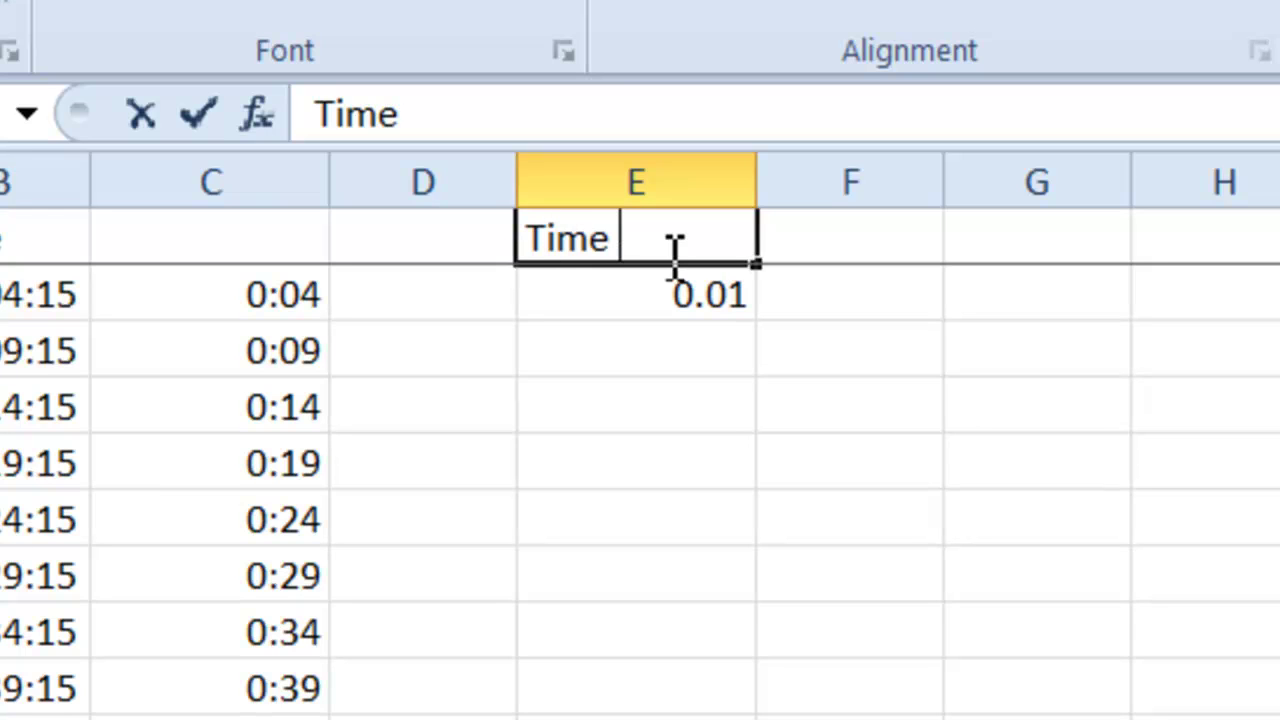
type("Elapsed")
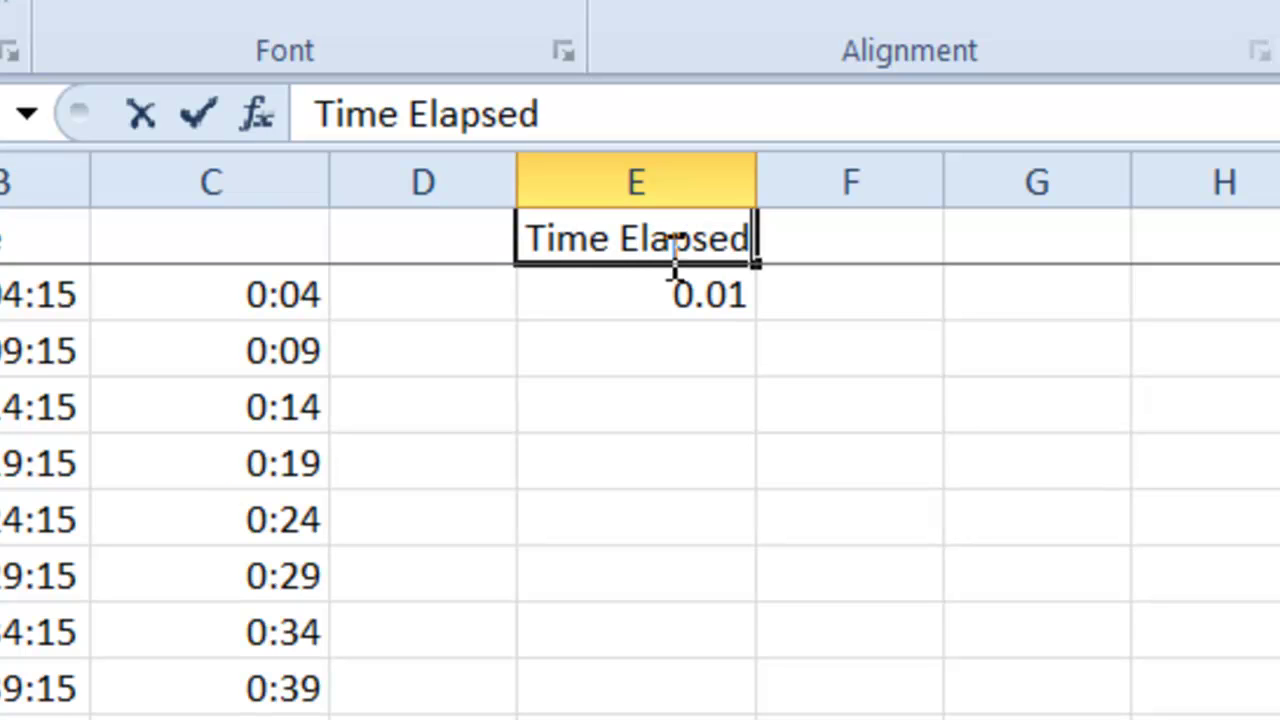
type(" (p")
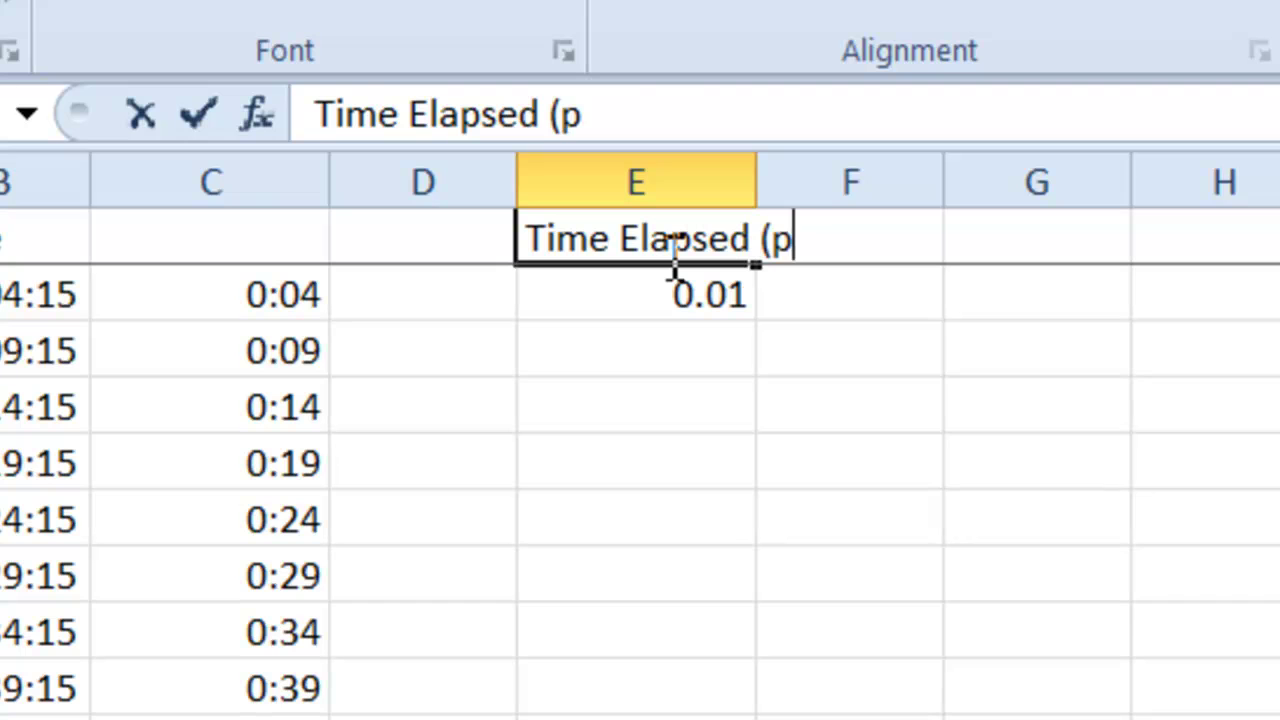
type("ct of day)")
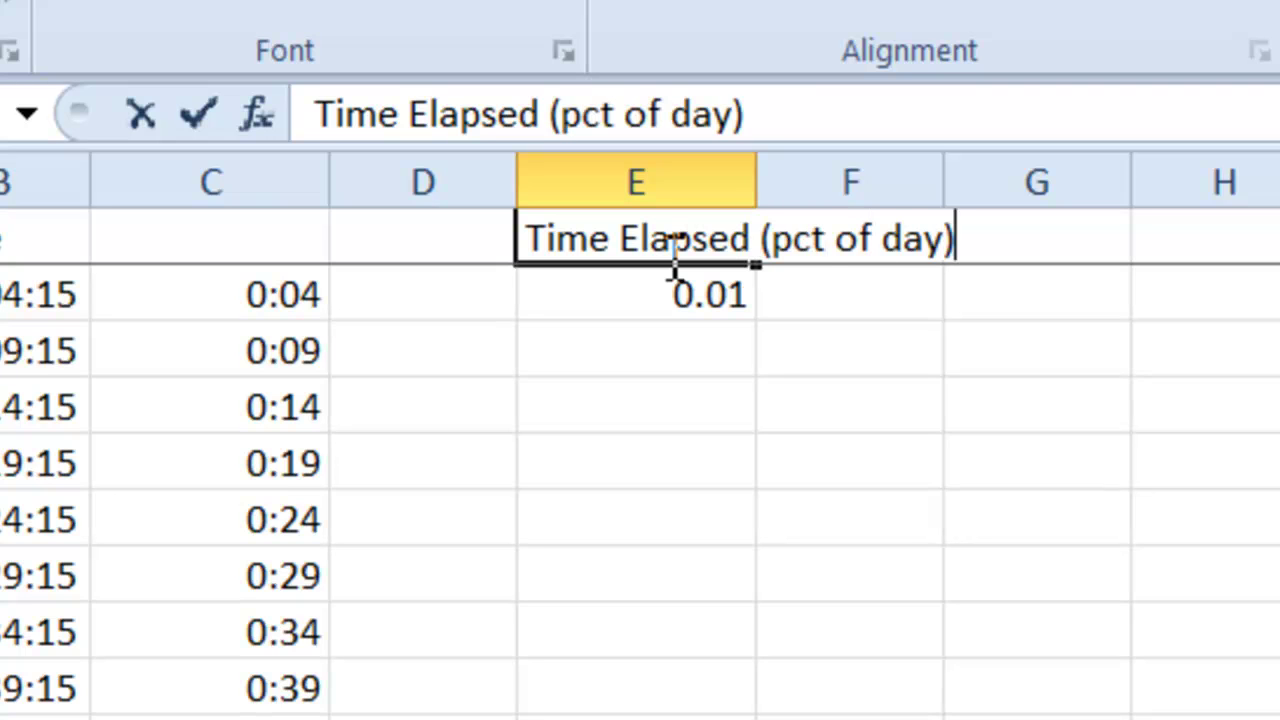
left_click(745, 182)
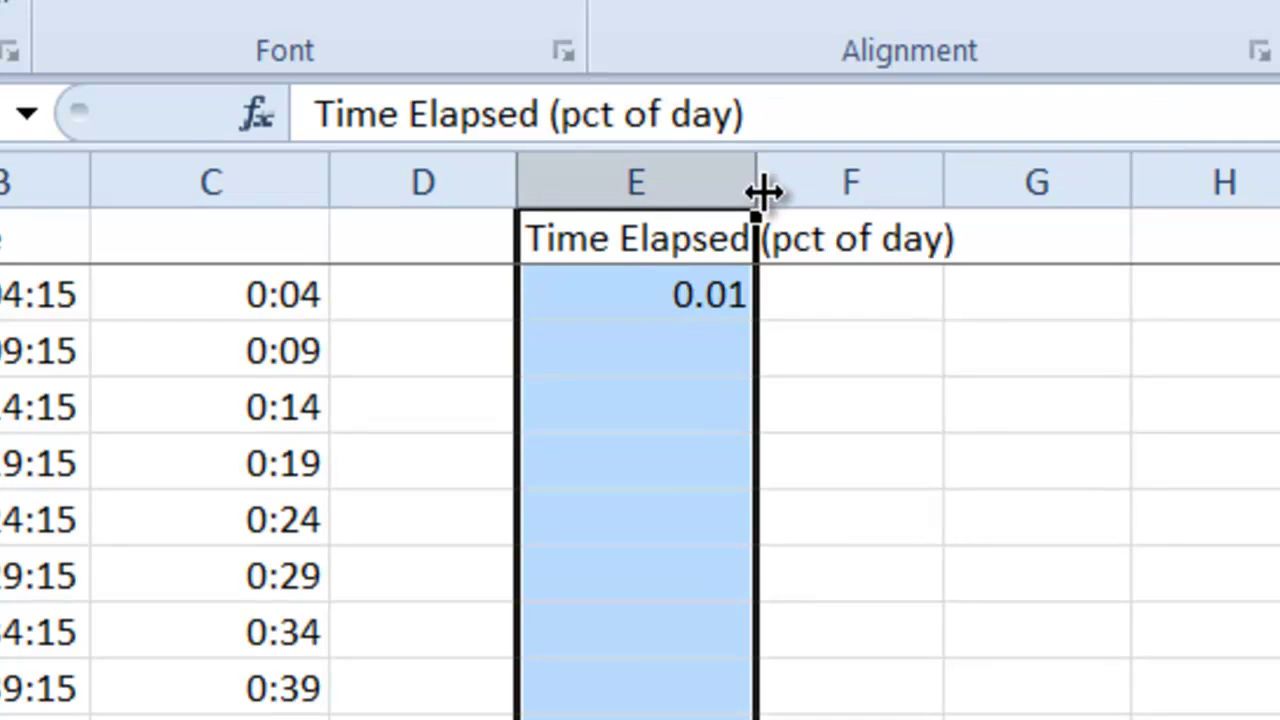
double_click(757, 182)
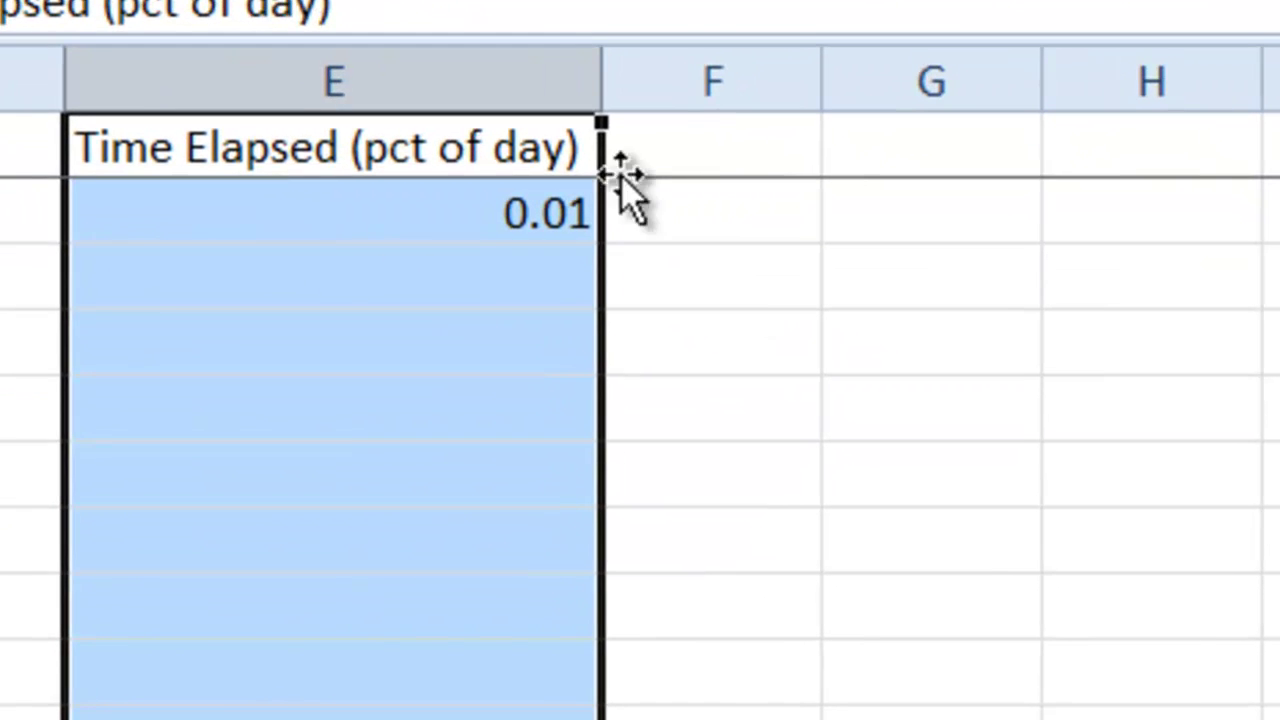
Enter the header "Time Elapsed (min)" in cell F1 and fit column F's width to it
left_click(1030, 237)
type("Time Elas")
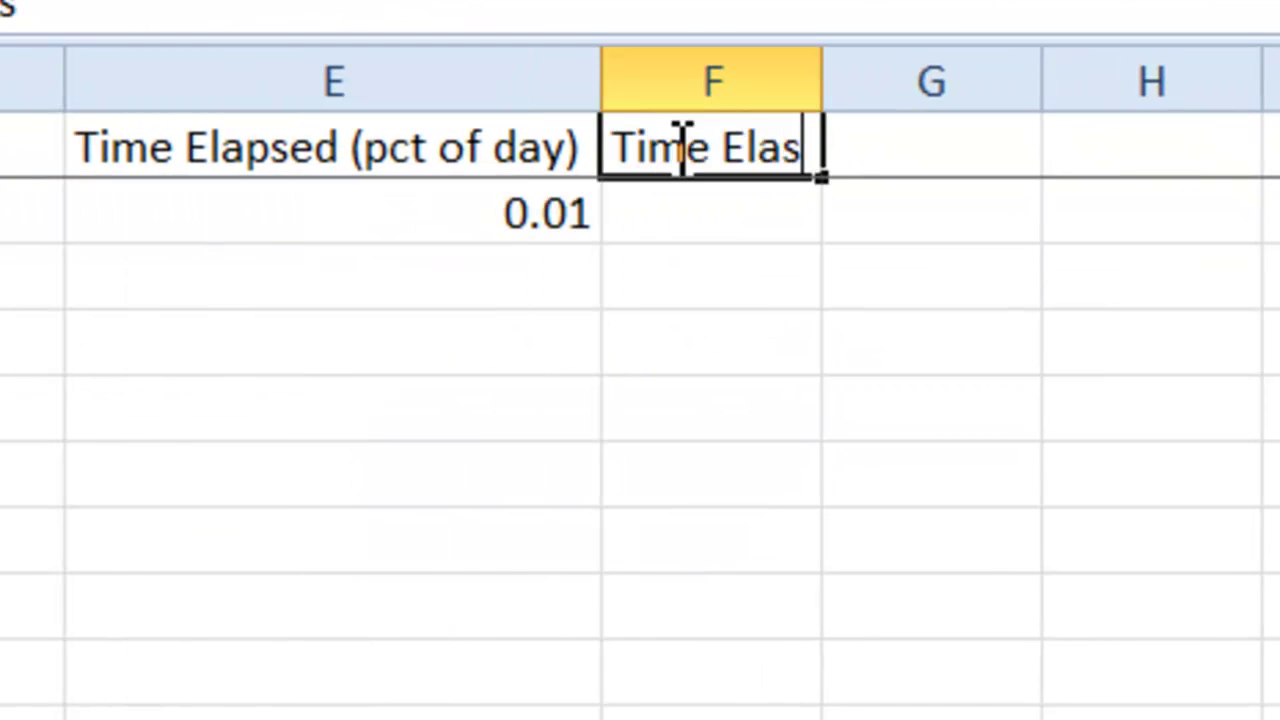
key("BackSpace")
type("psed (")
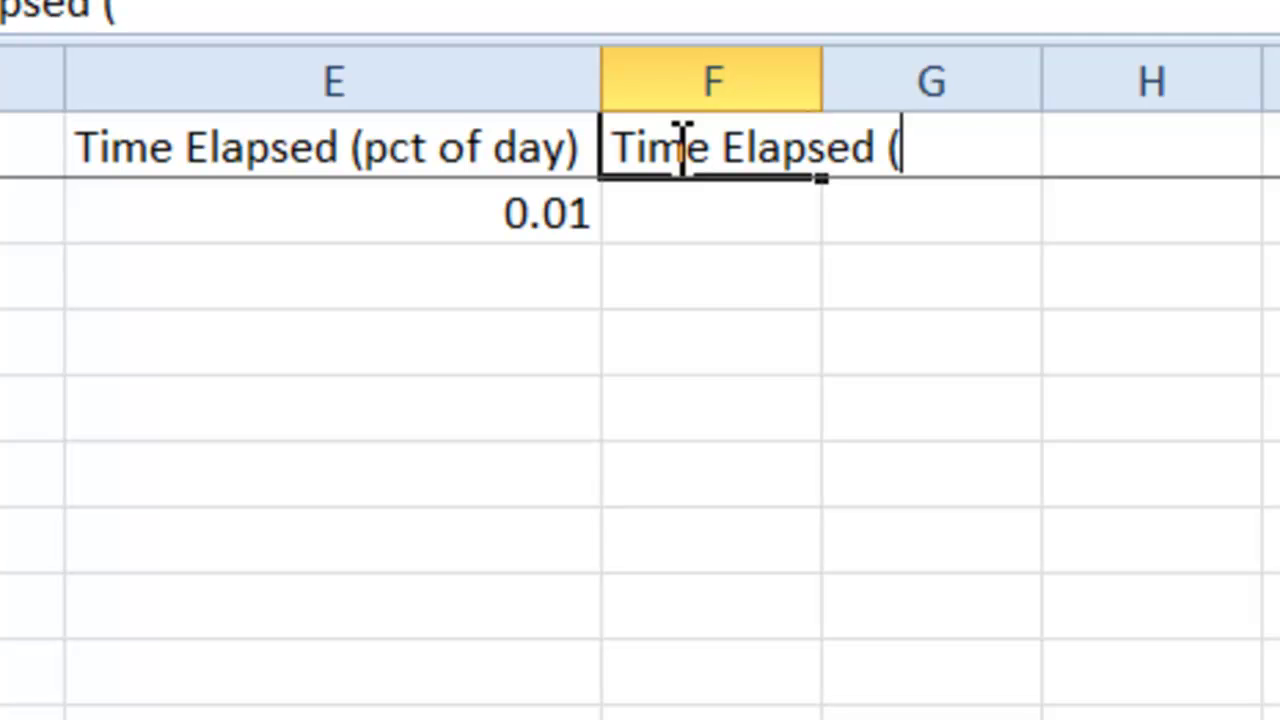
type("min)")
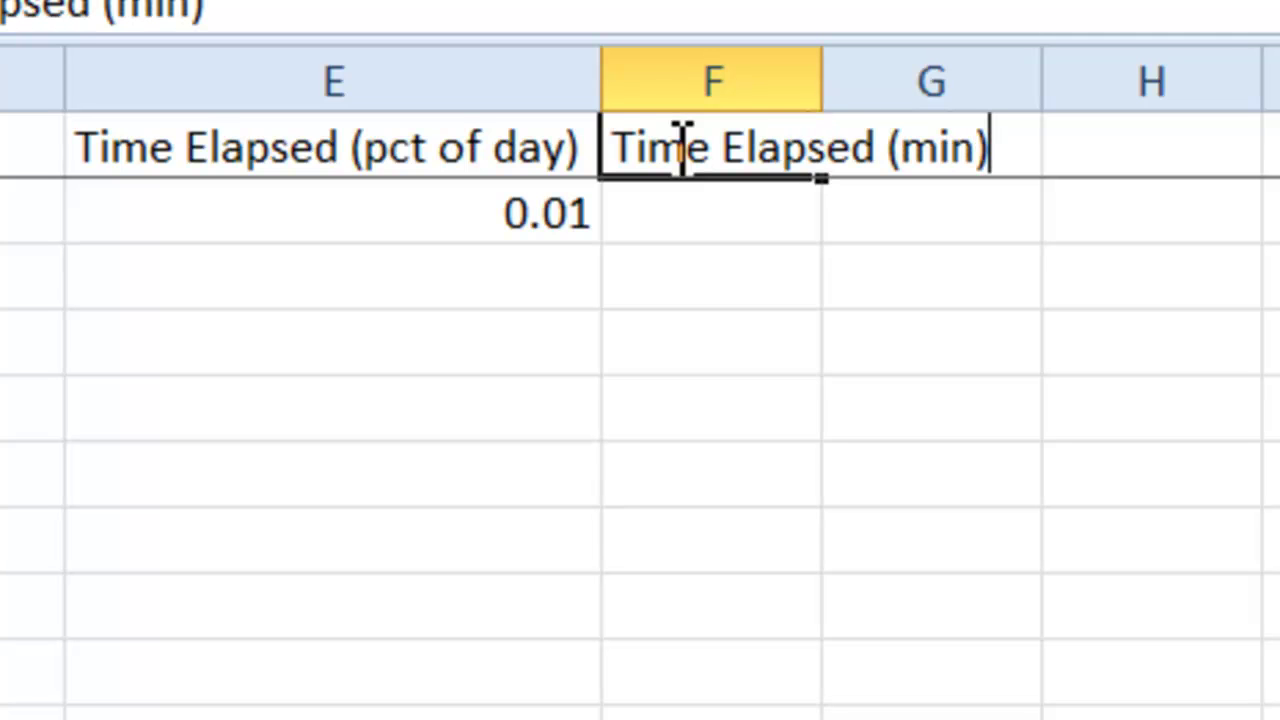
key("ctrl+Return")
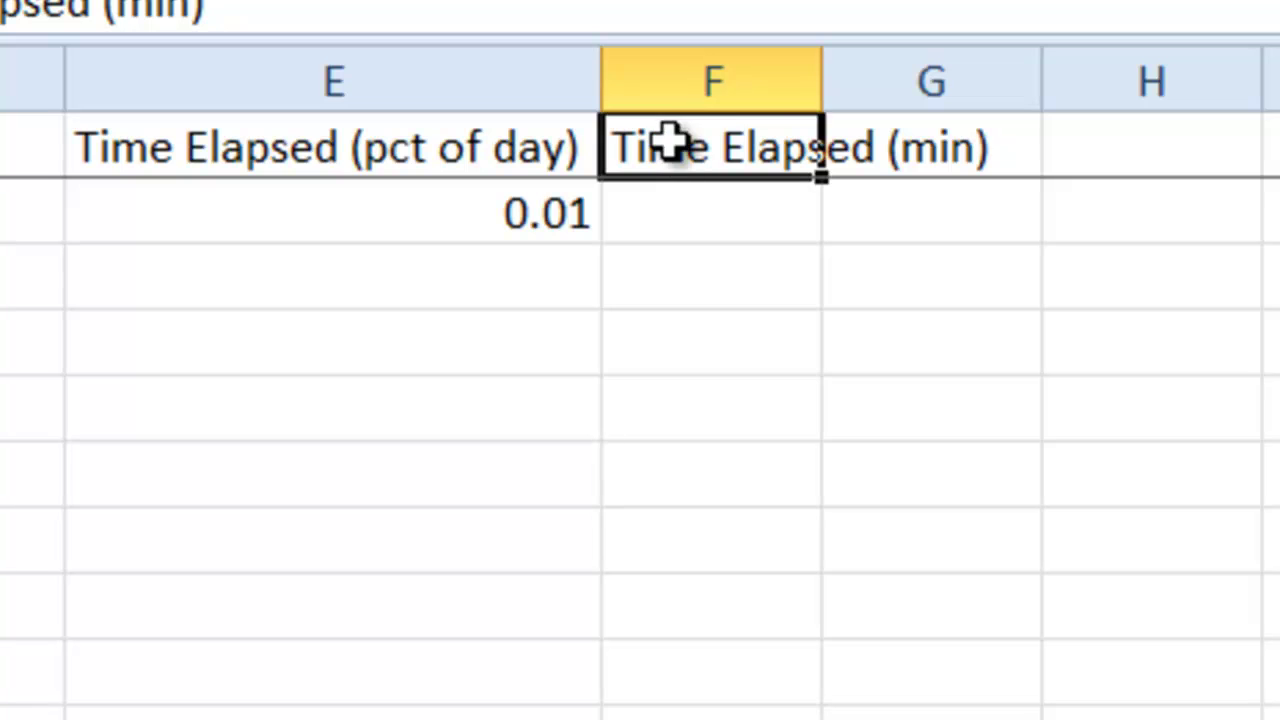
double_click(824, 92)
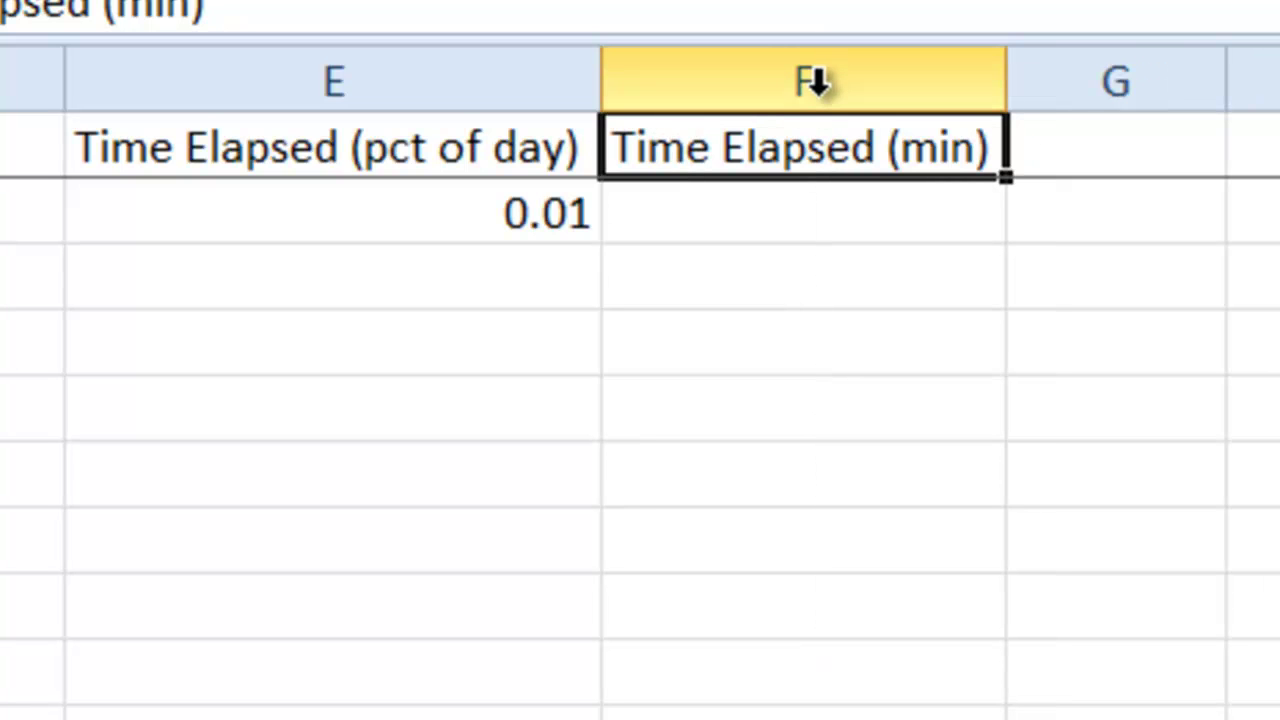
Calculate the number of minutes in a day in cell F4 with the formula =60*24
left_click(826, 210)
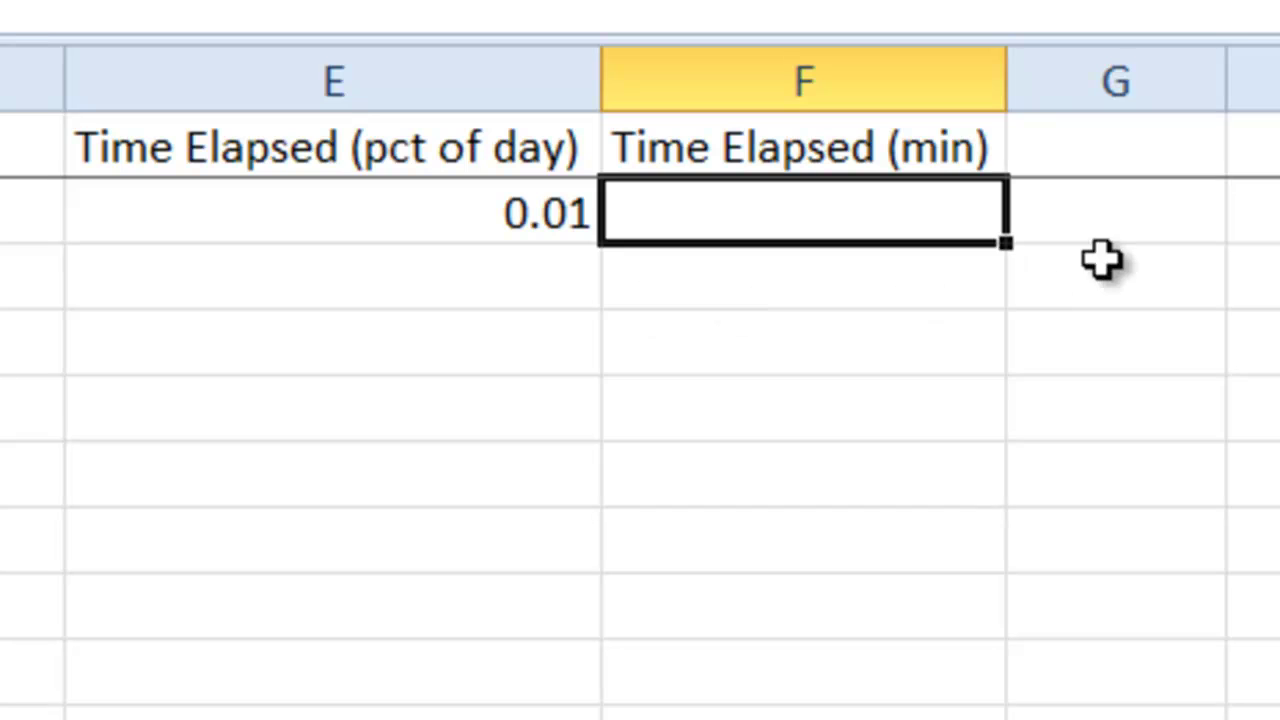
left_click(761, 337)
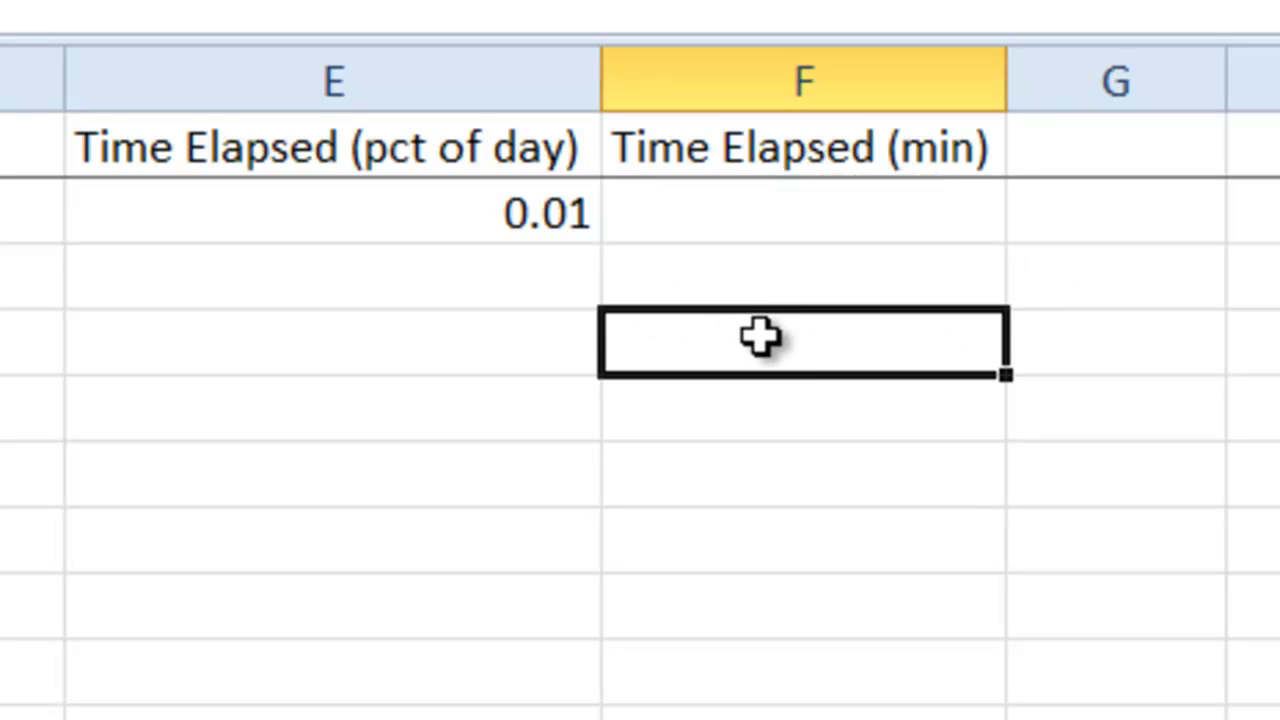
type("=")
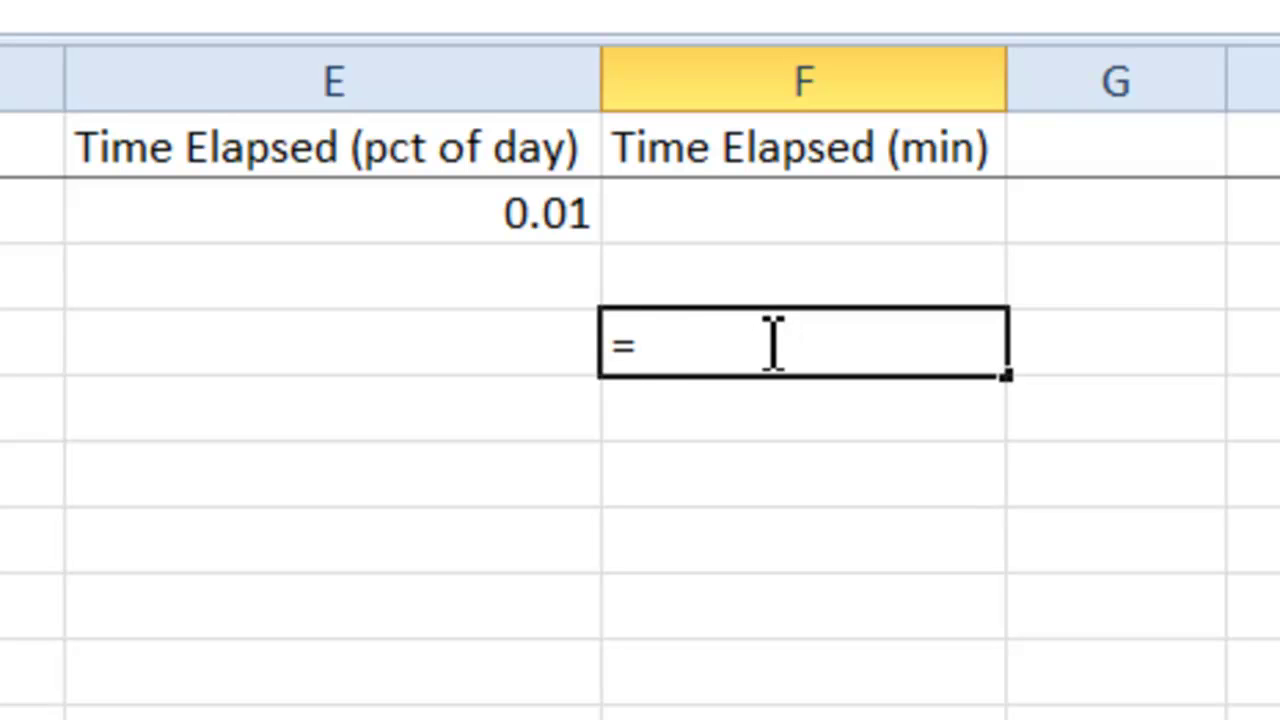
type("60*")
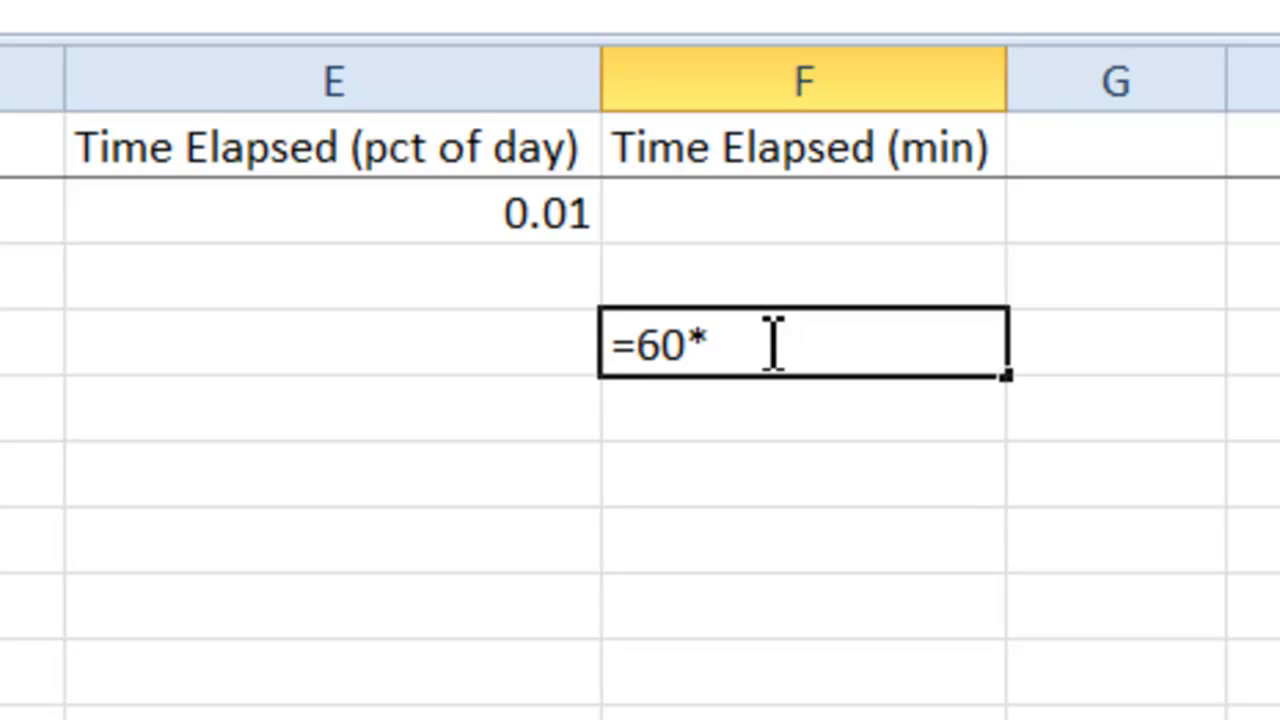
type("24")
key("ctrl+Return")
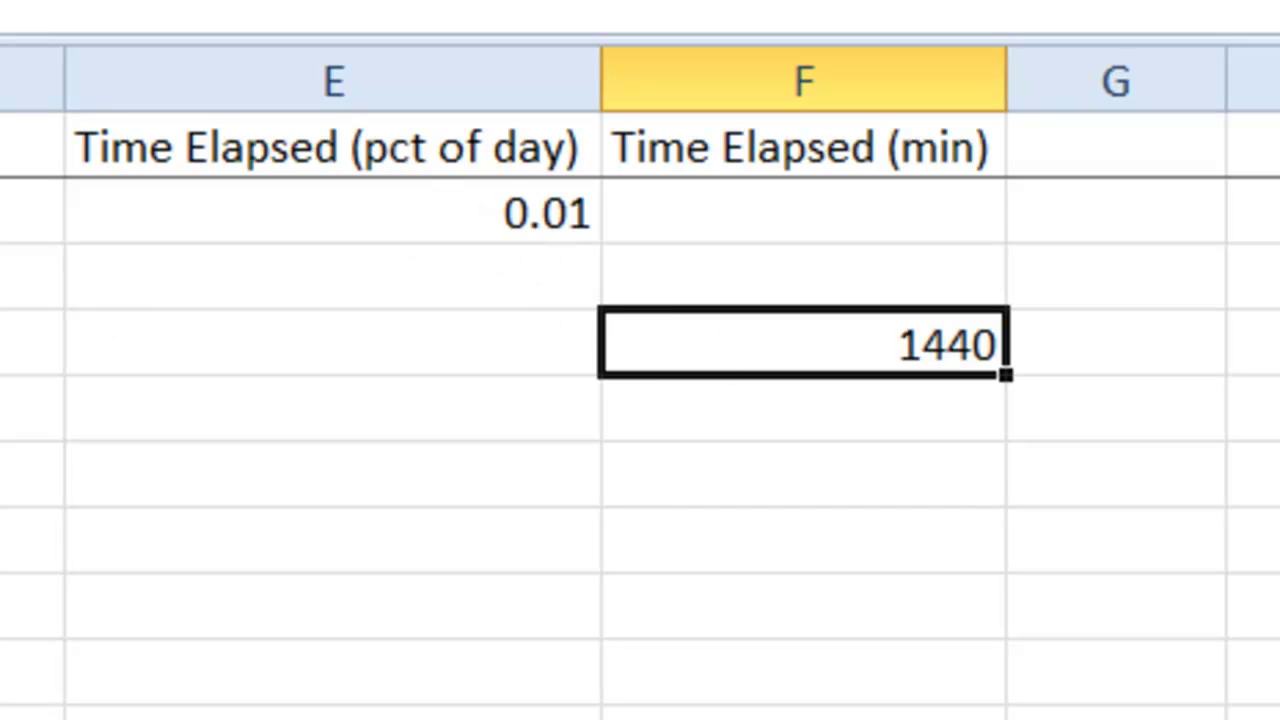
Convert the elapsed day fraction to minutes in cell F2 with the formula =E2*1440
left_click(700, 210)
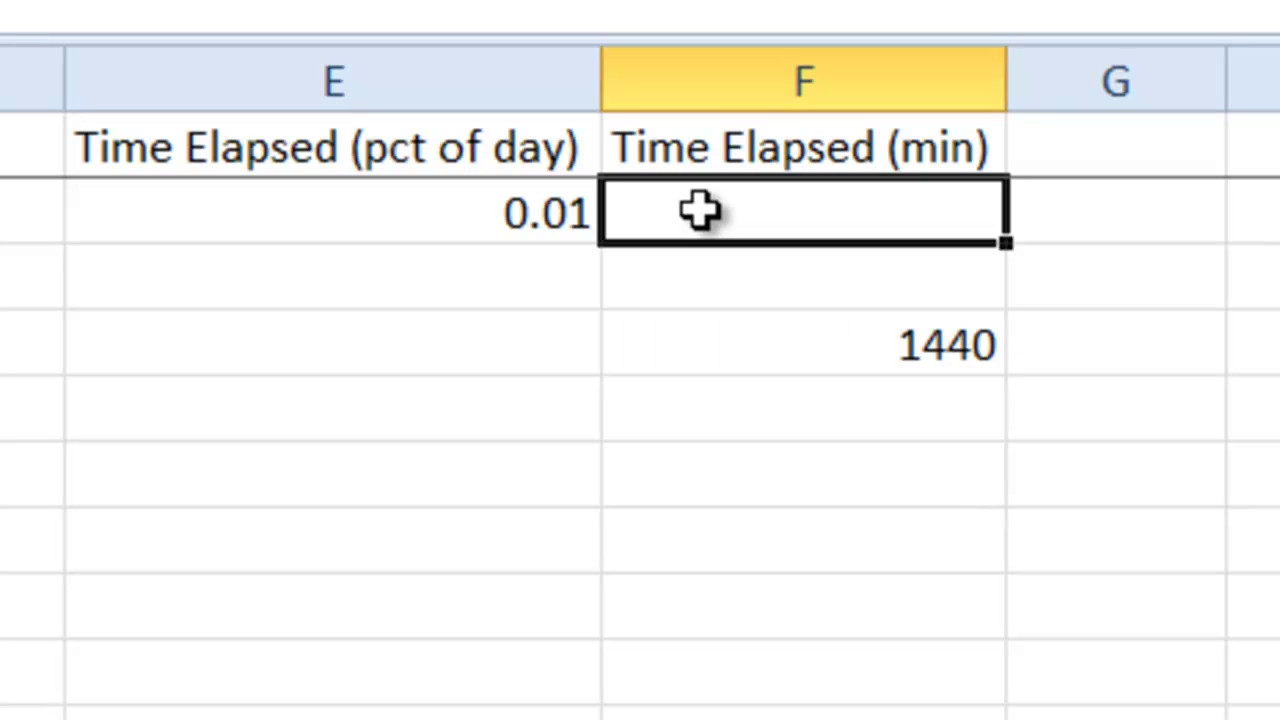
type("=")
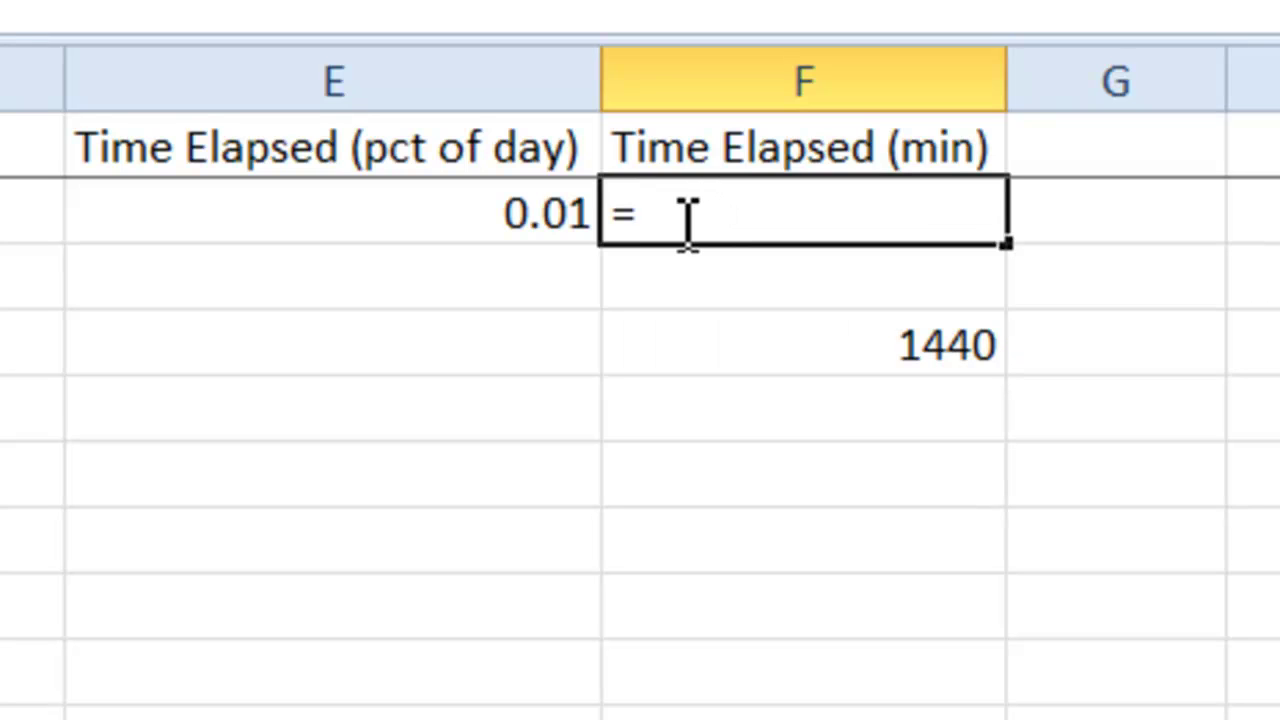
left_click(540, 222)
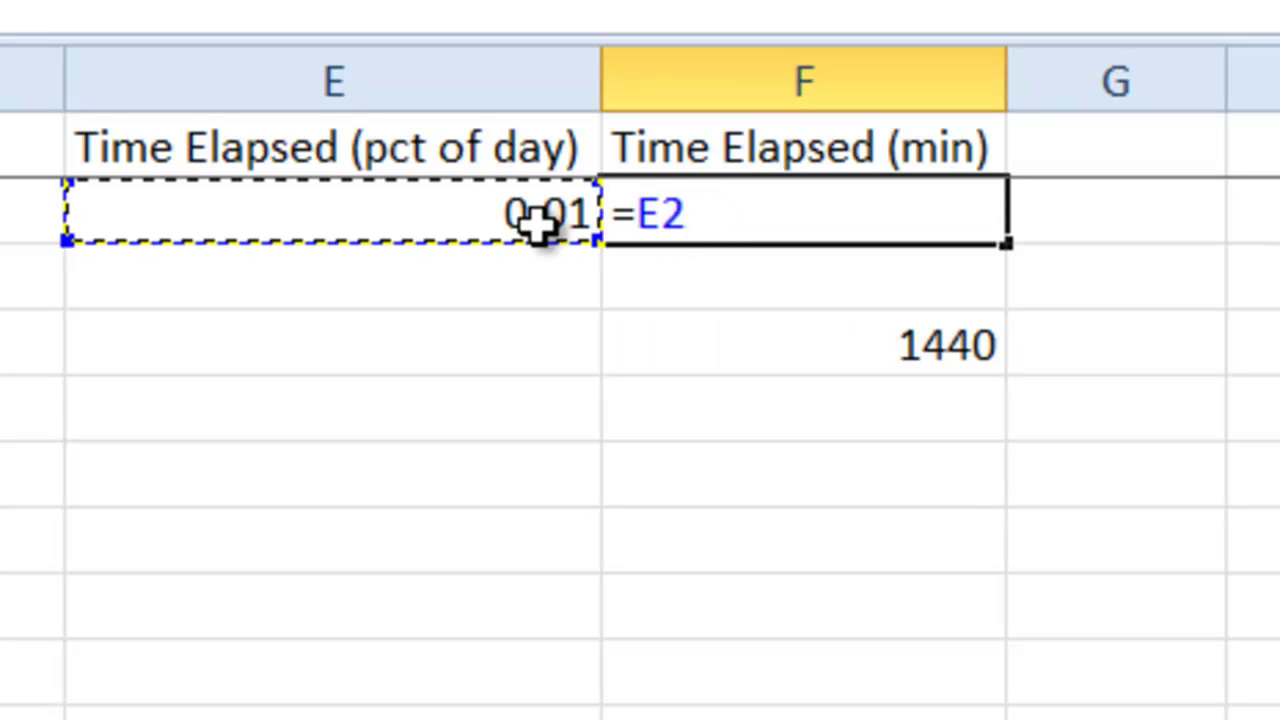
type("*1440")
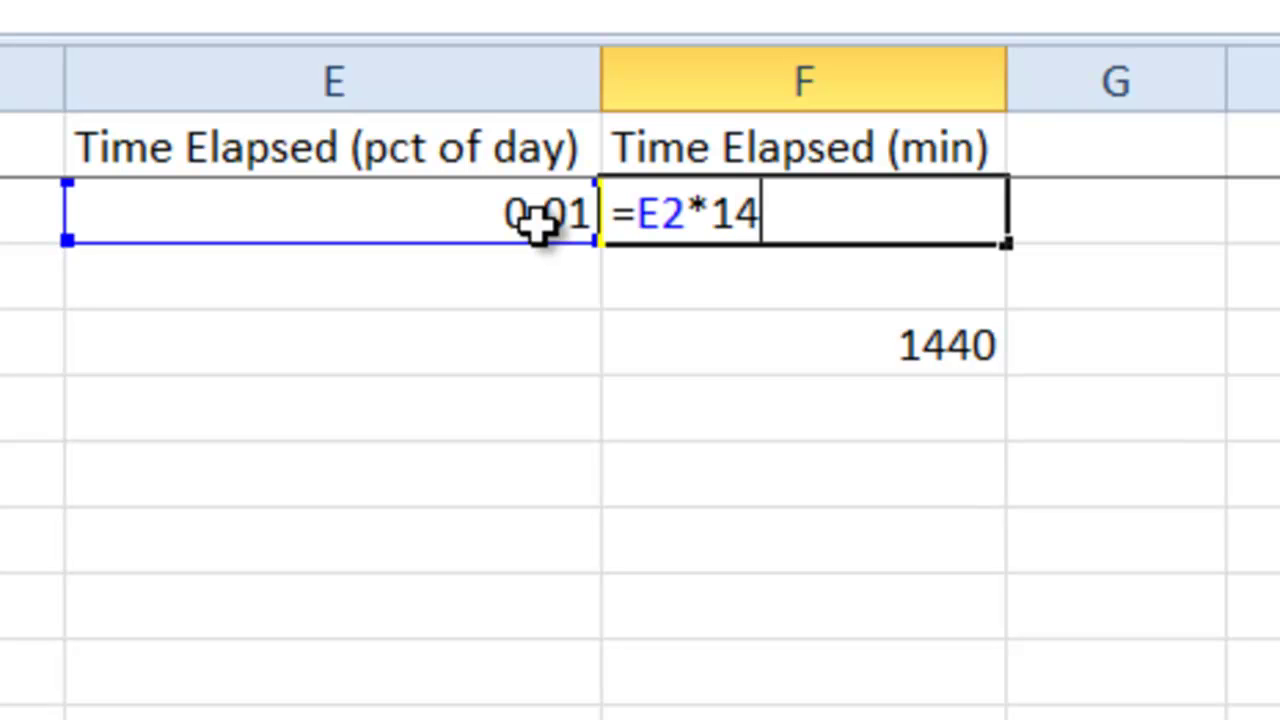
key("ctrl+Return")
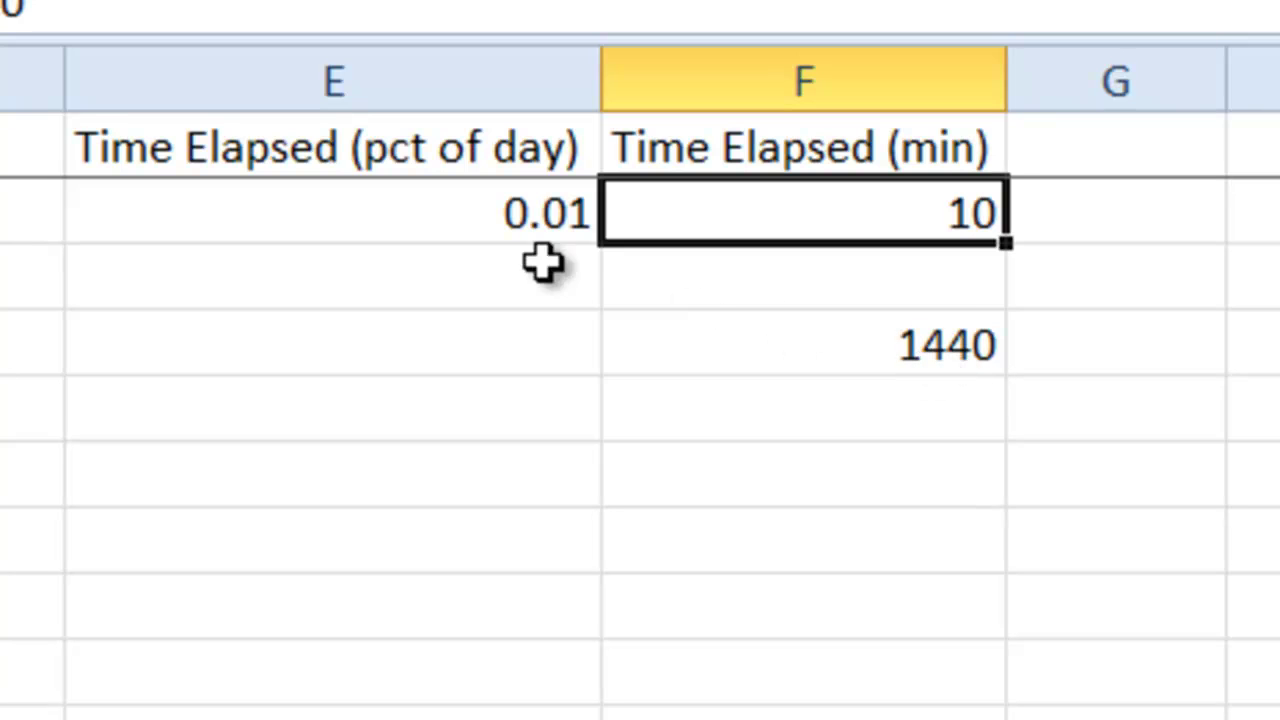
Increase the displayed precision of the elapsed day fraction in E2 to seven decimal places
left_click(503, 210)
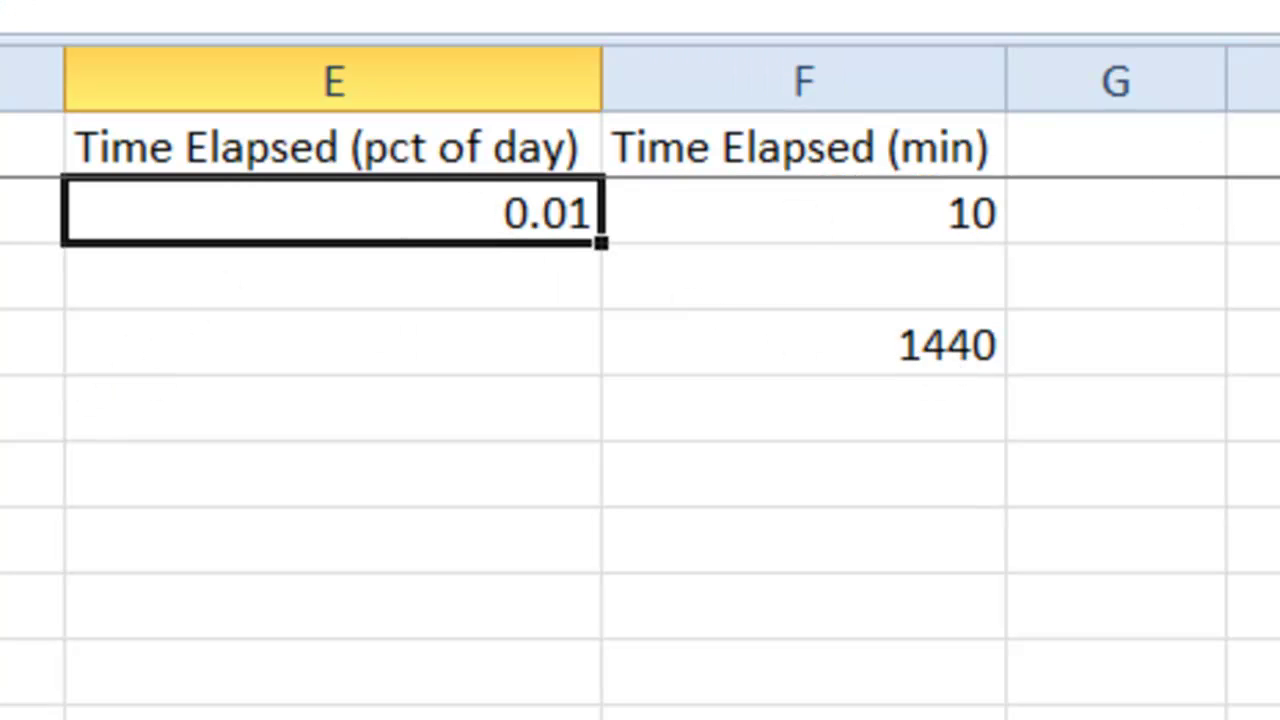
left_click(1210, 2)
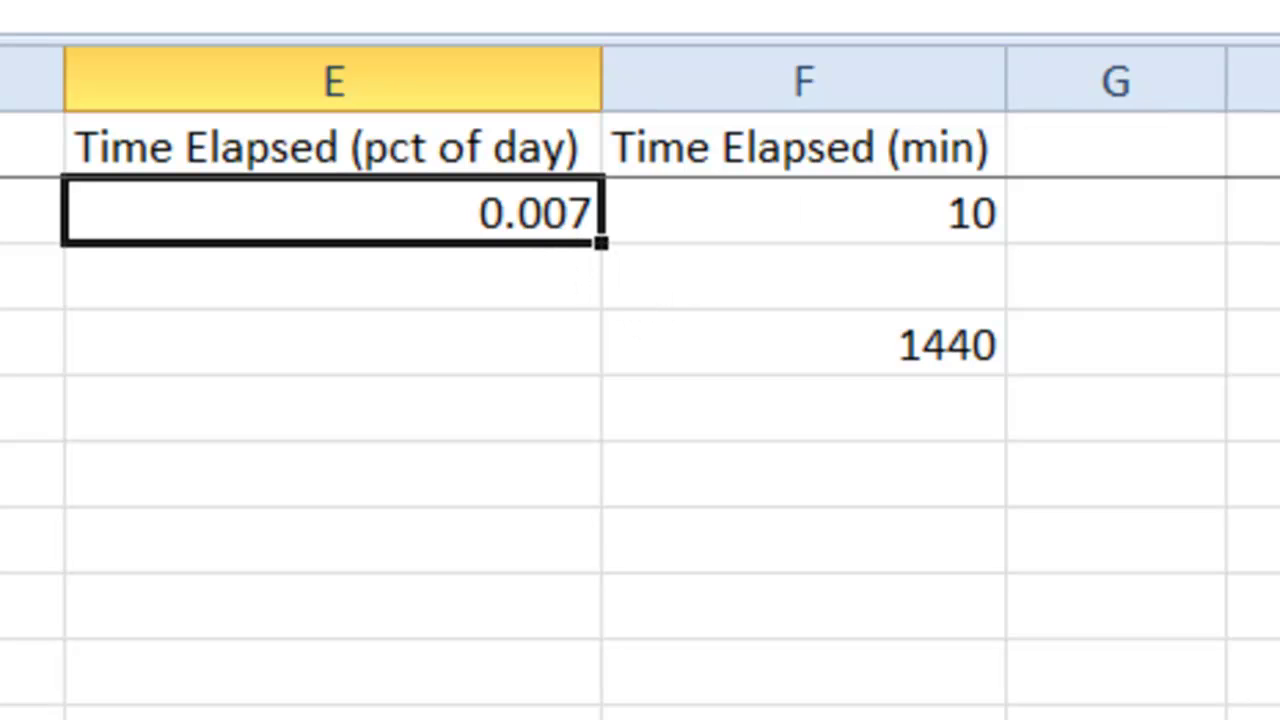
left_click(1210, 2)
left_click(1210, 2)
left_click(1210, 2)
left_click(1210, 2)
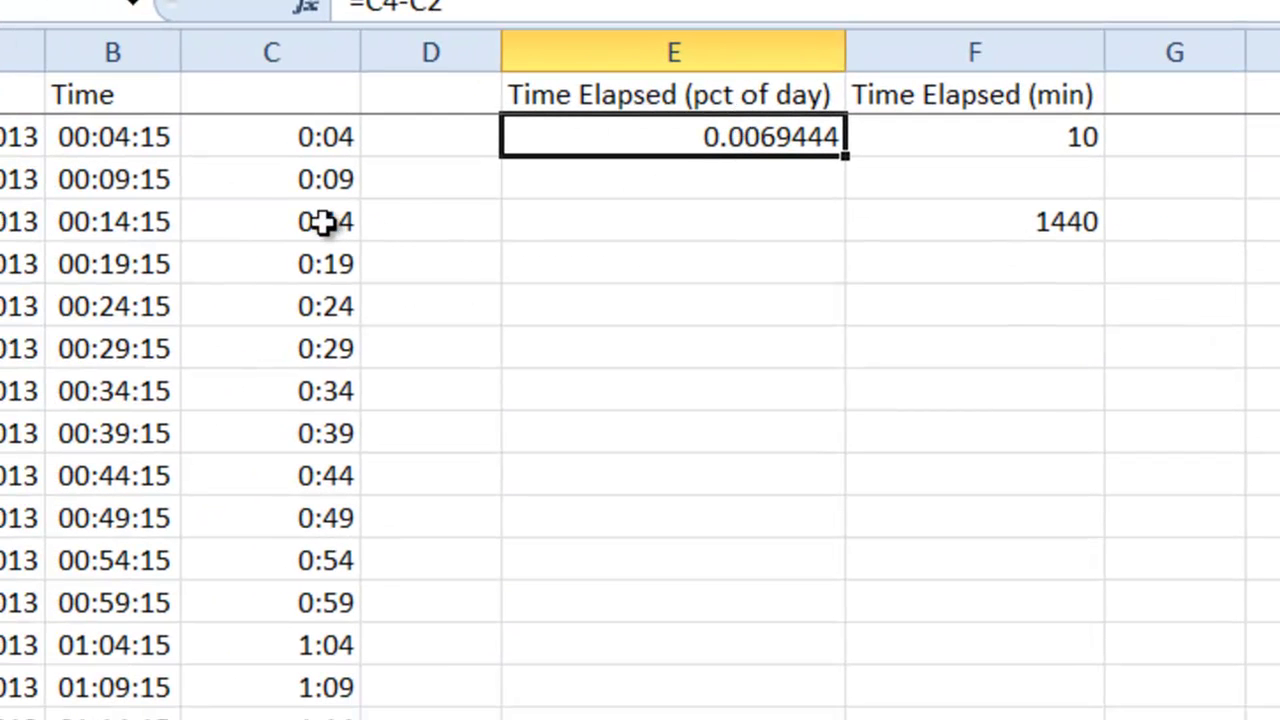
Review the elapsed-minutes calculation through the times in C4 and C2, the difference in E2, and the formulas in F4 and F2
left_click(322, 222)
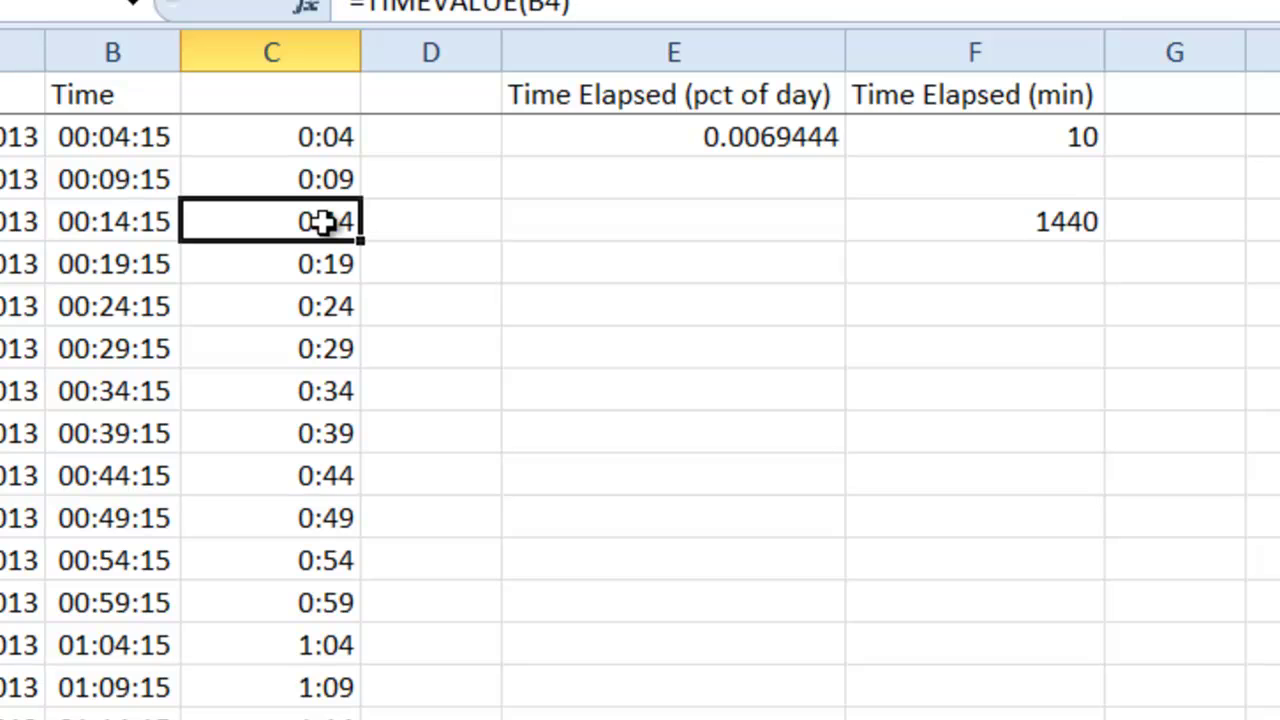
left_click(340, 138)
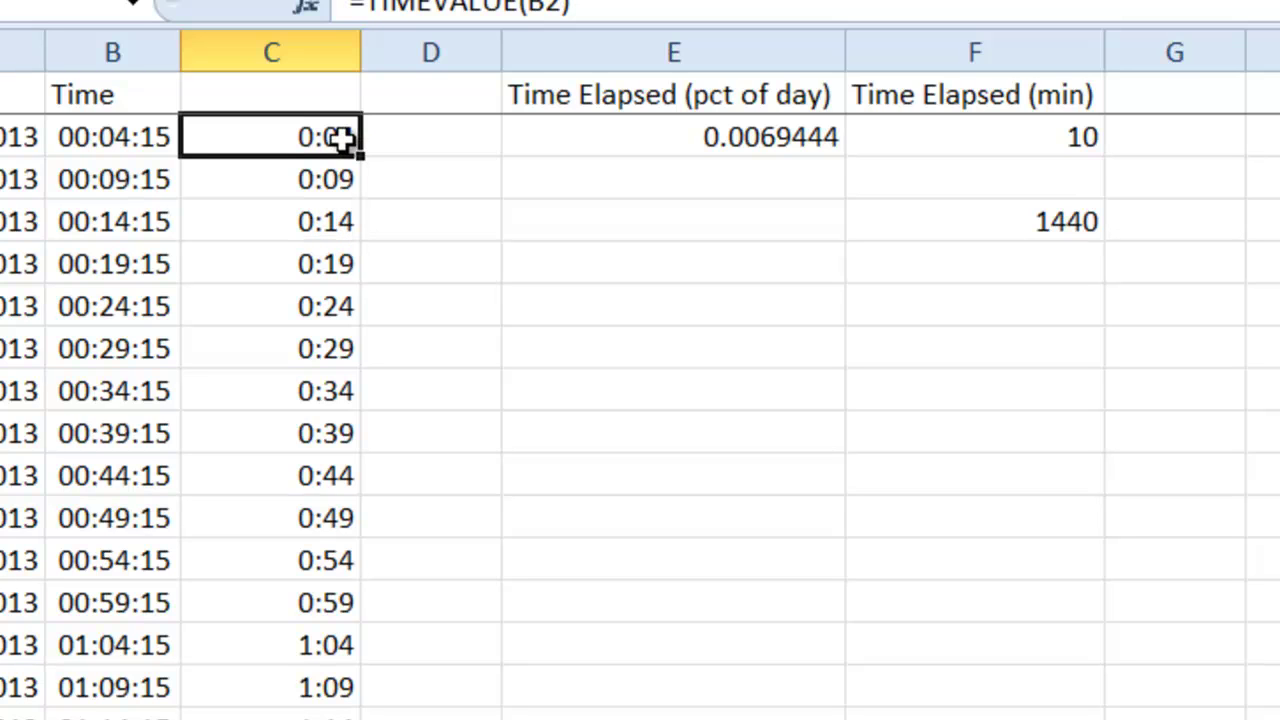
left_click(743, 135)
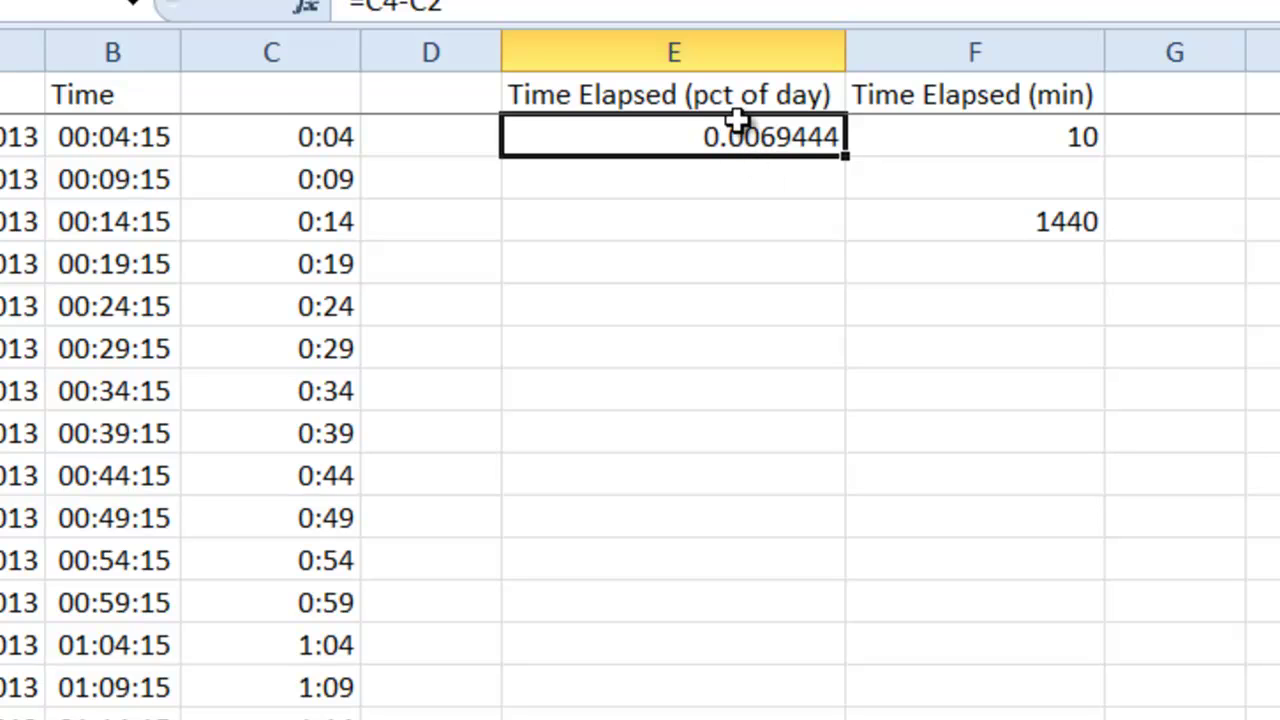
left_click(1046, 218)
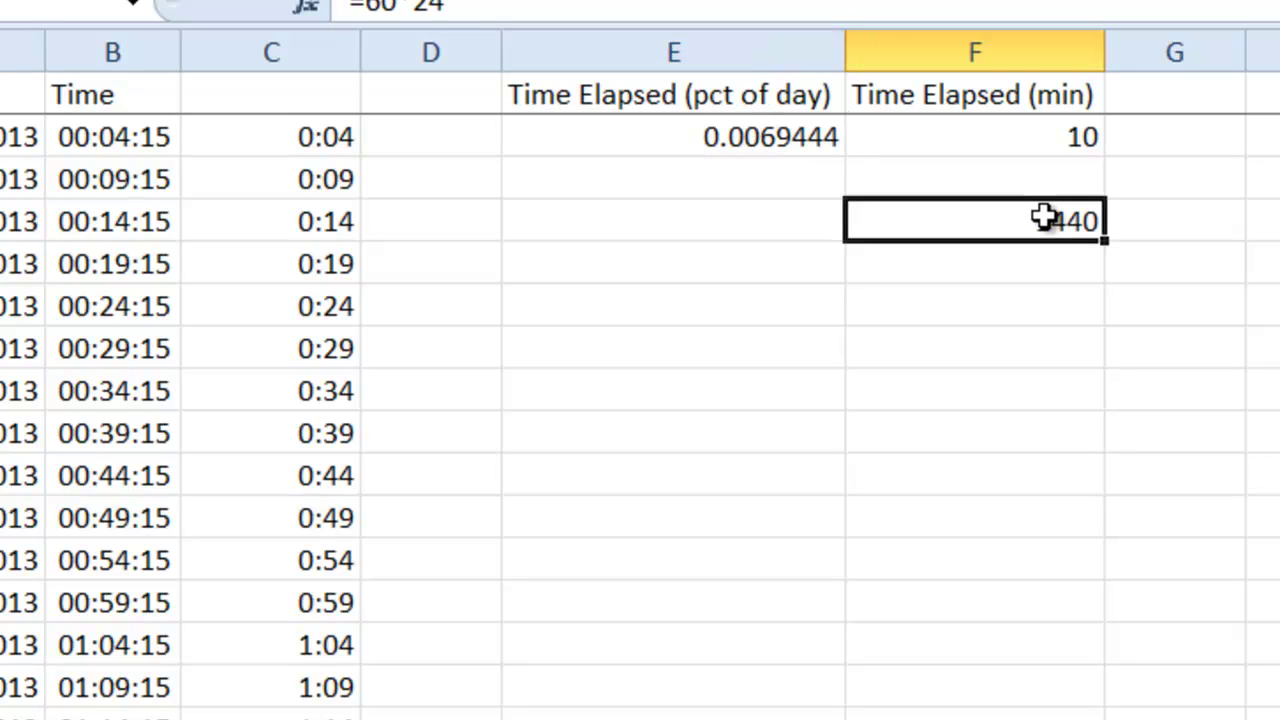
left_click(1043, 140)
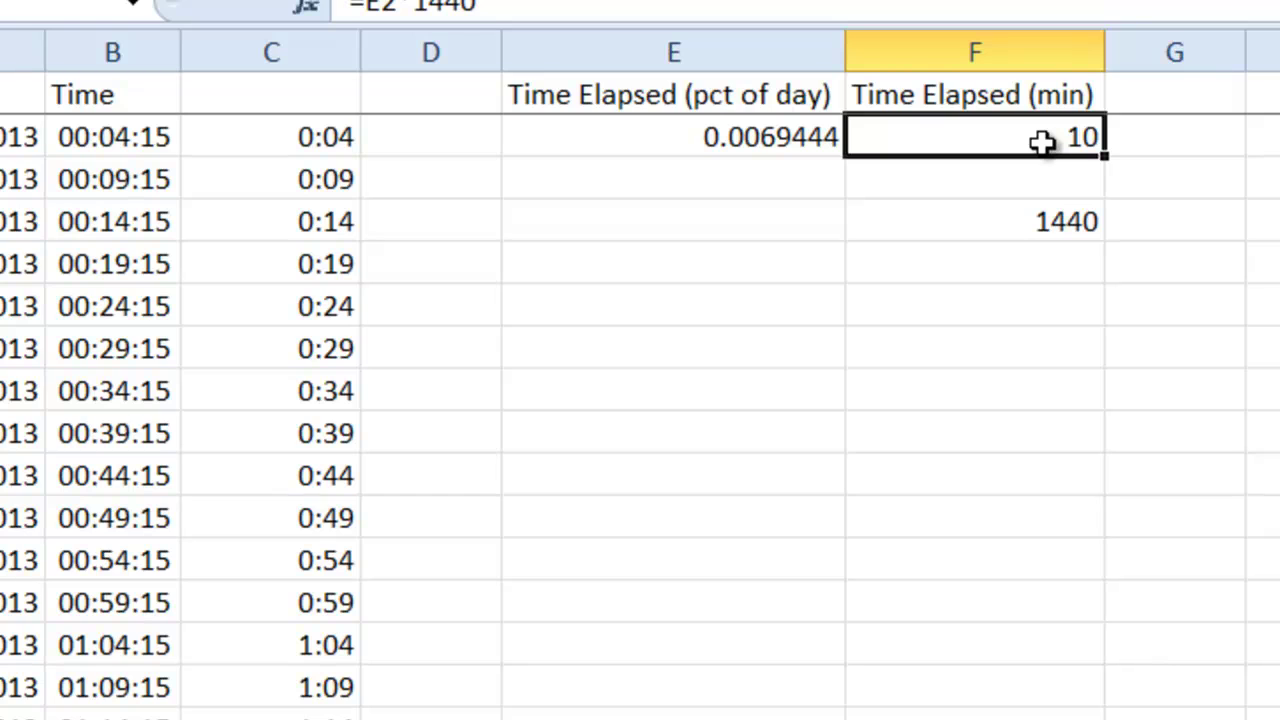
Enter the header "Time Elapsed (hrs)" in cell G1 and fit column G's width to it
left_click(1182, 102)
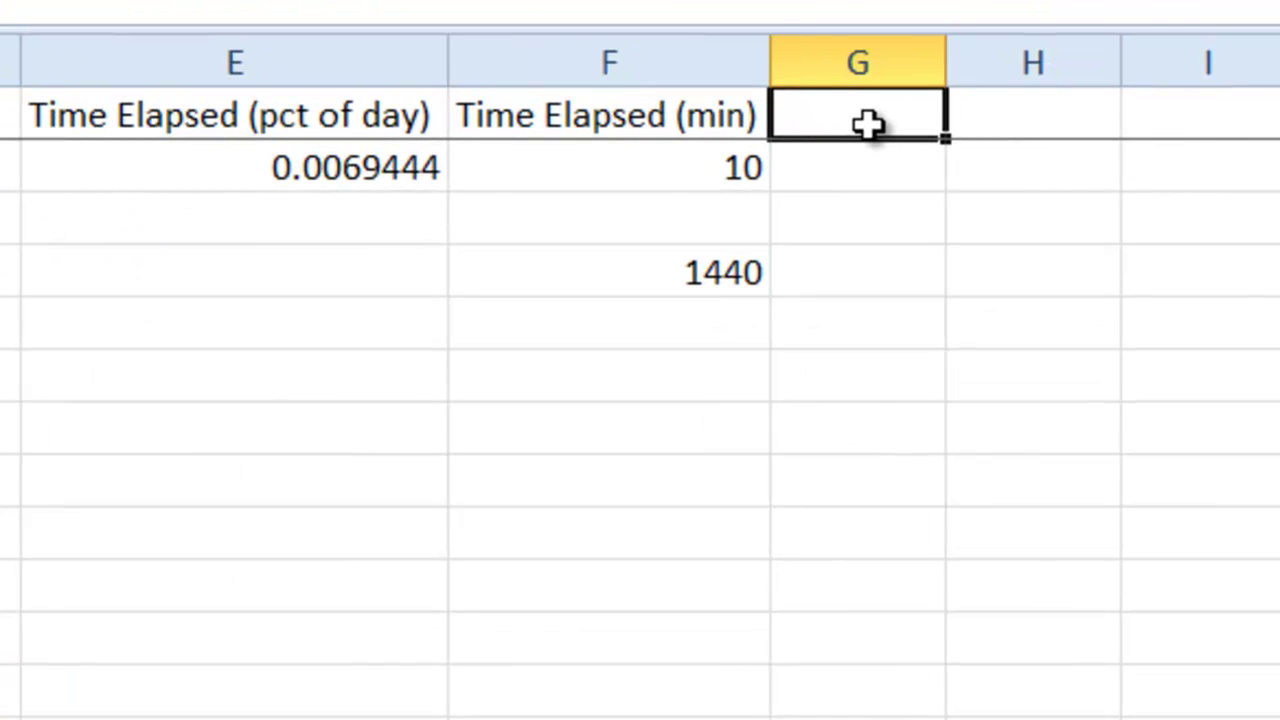
type("Time El")
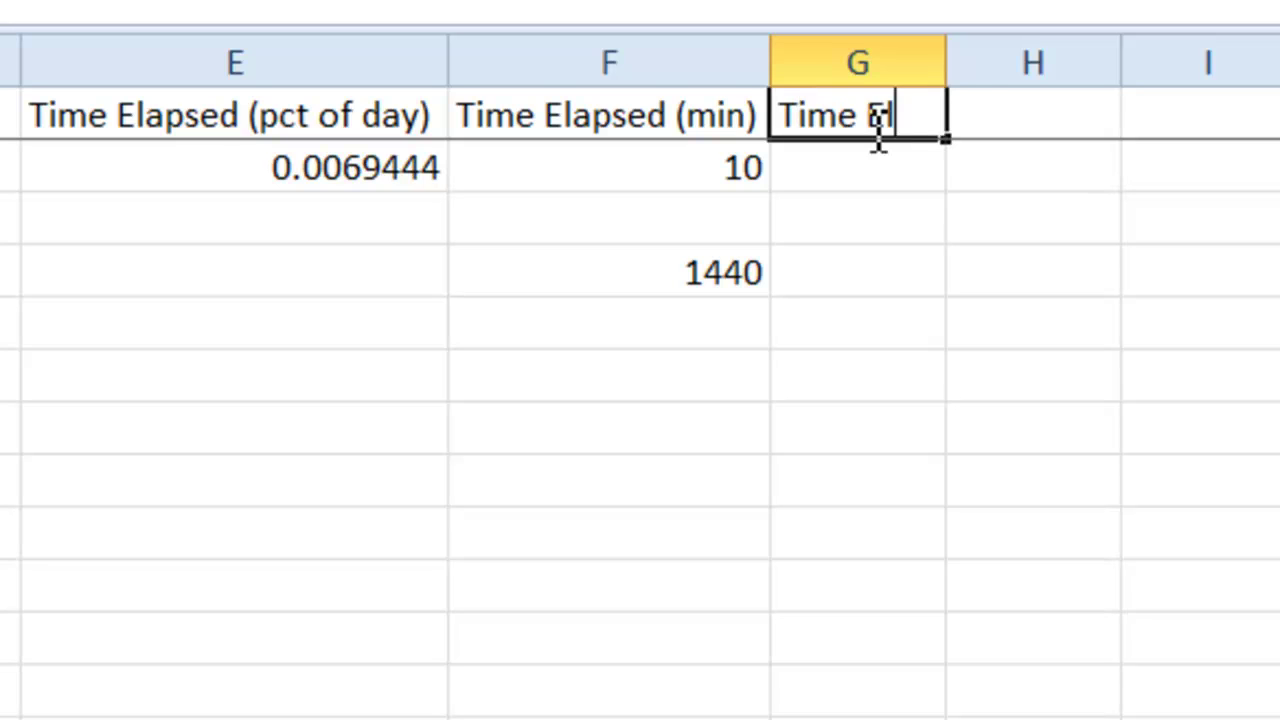
type("apsed (h")
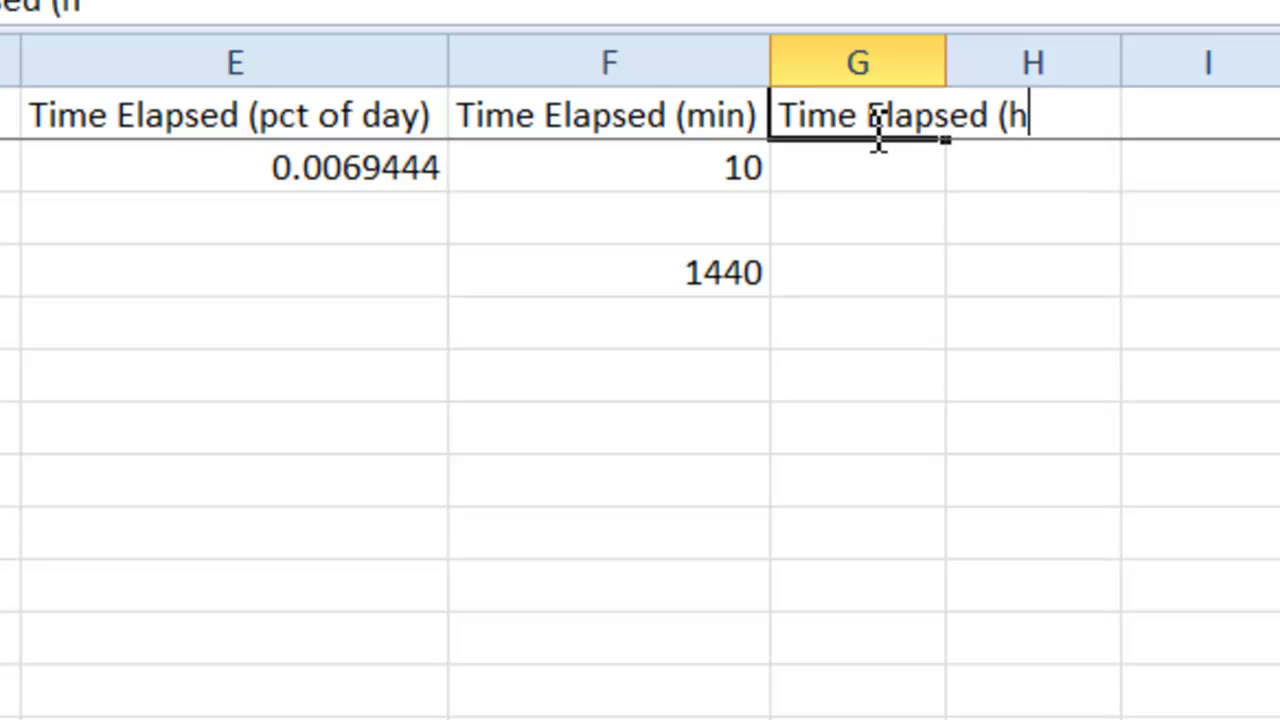
type("rs)")
key("Return")
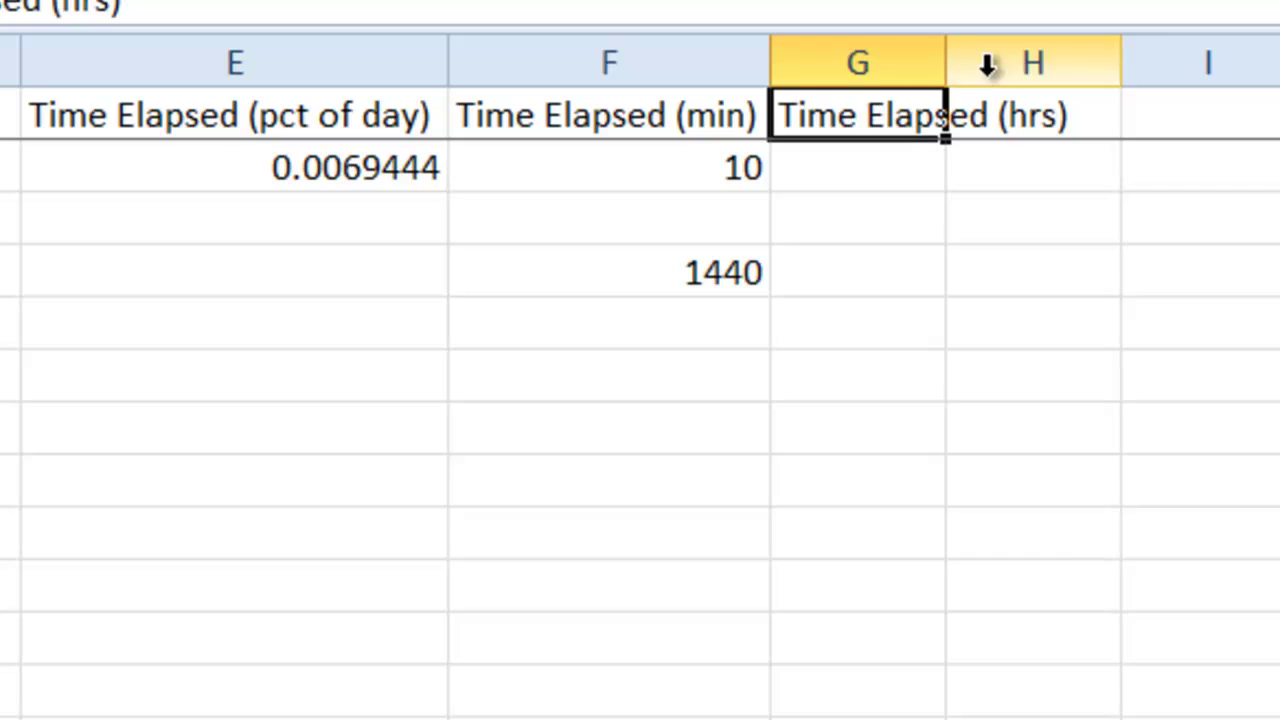
double_click(946, 66)
left_click(909, 151)
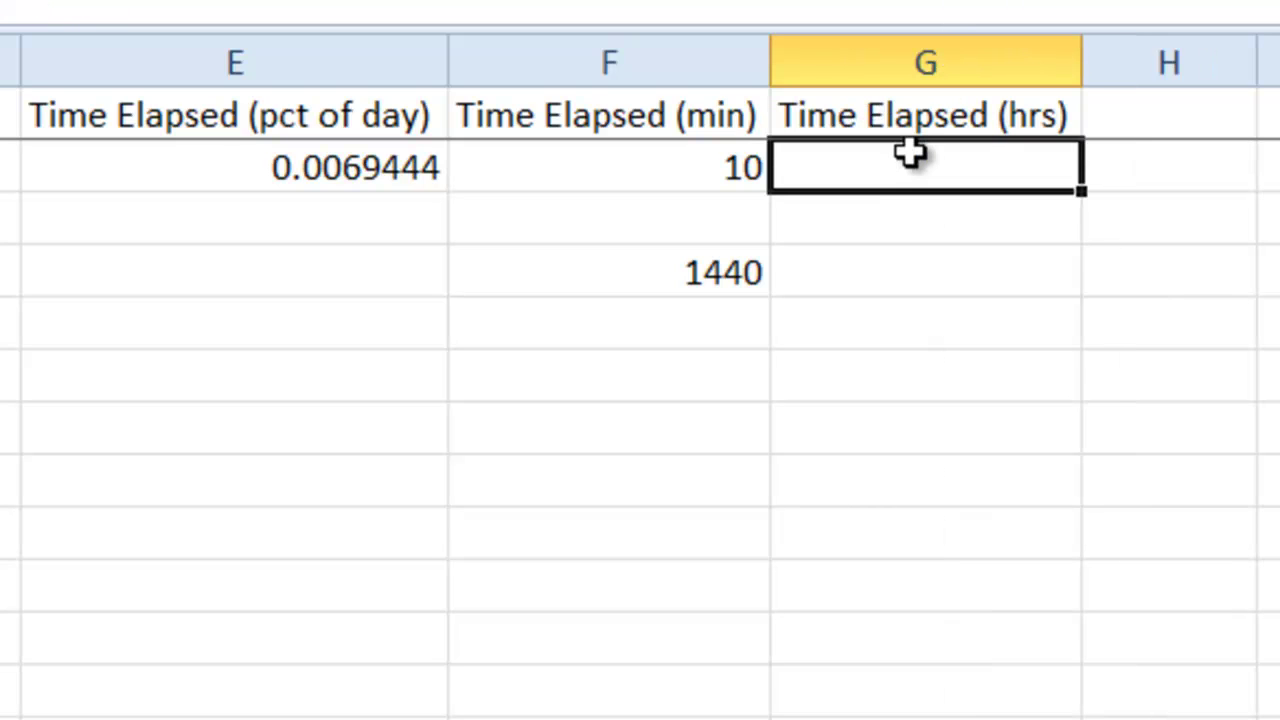
Convert the elapsed day fraction to hours in cell G2 with the formula =E2*24
type("=")
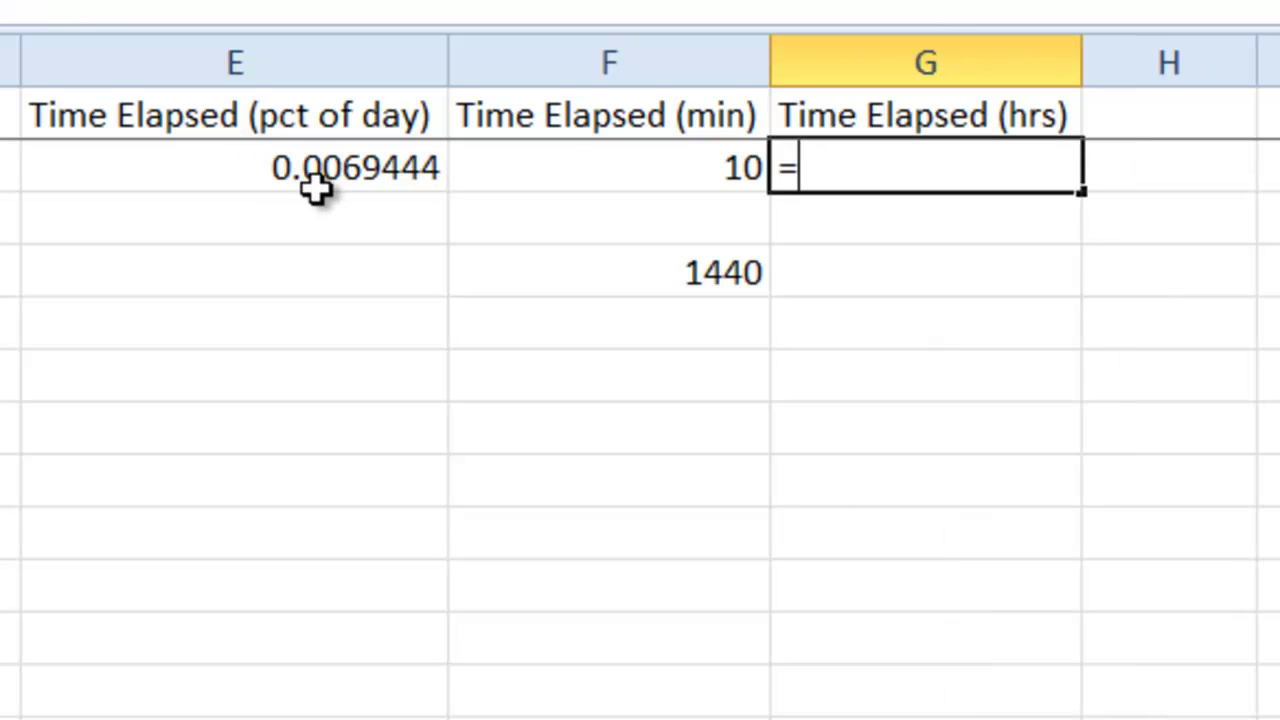
left_click(300, 158)
type("*")
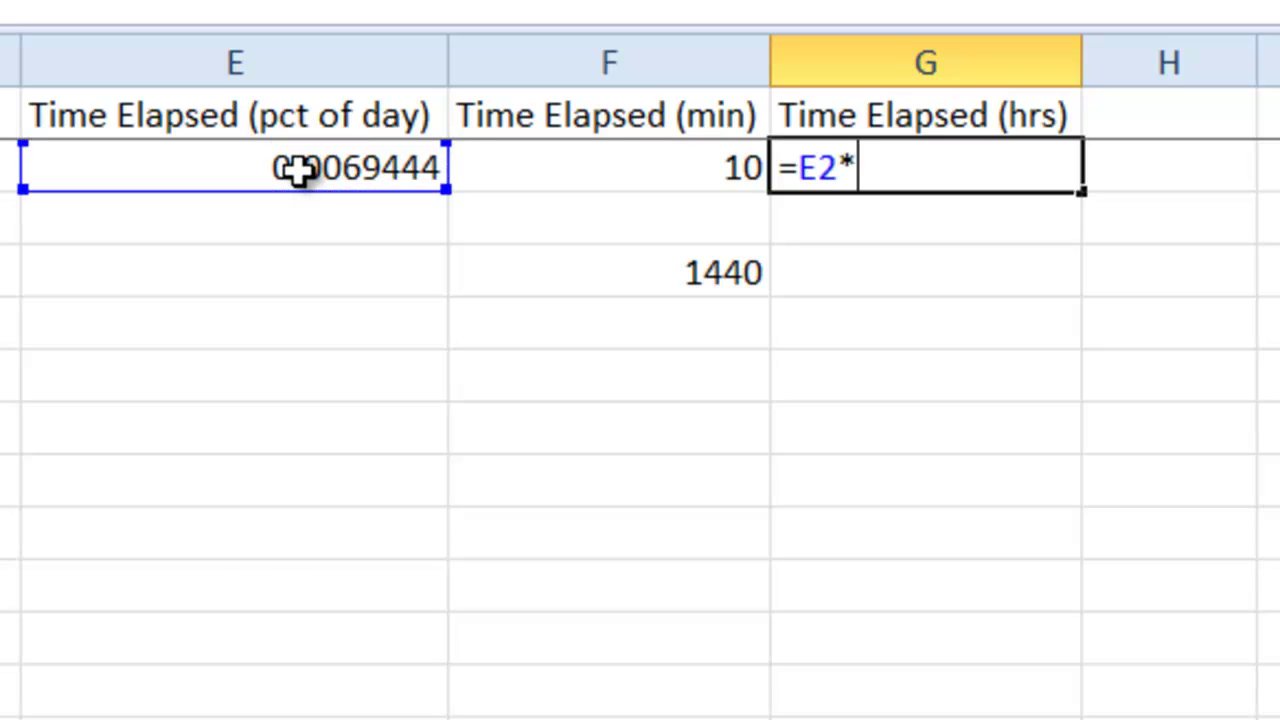
type("24")
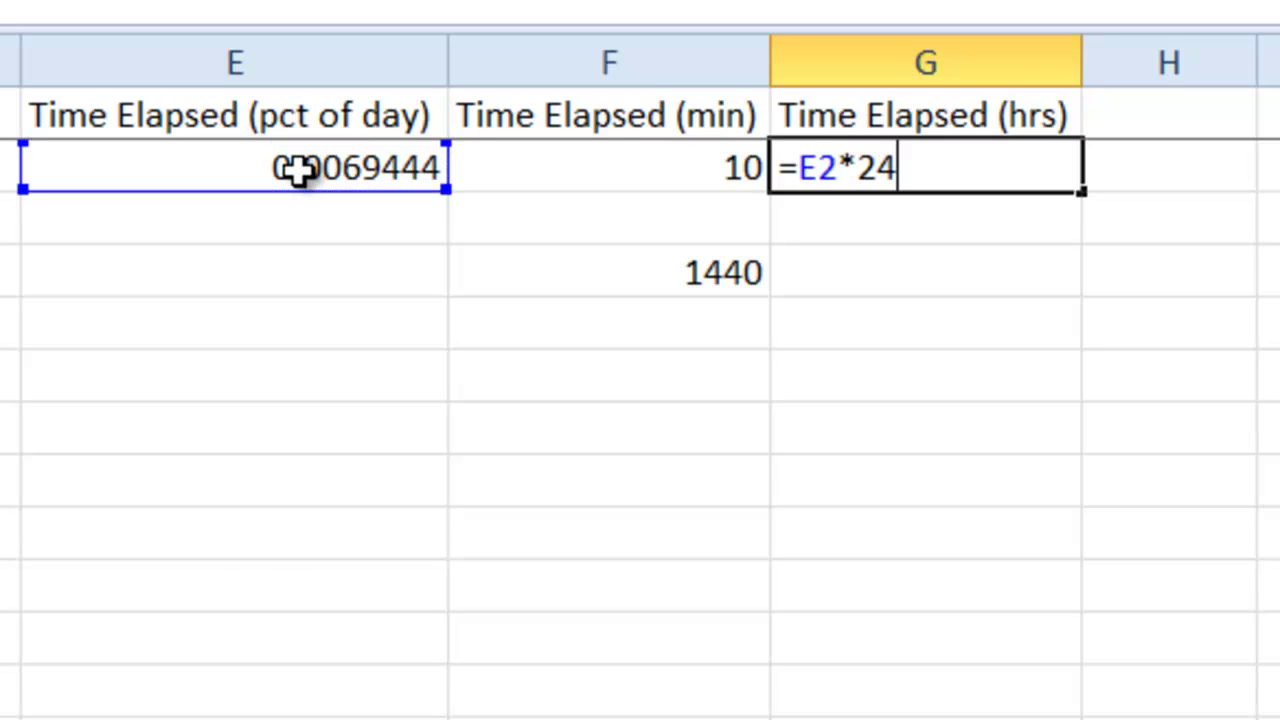
key("ctrl+Return")
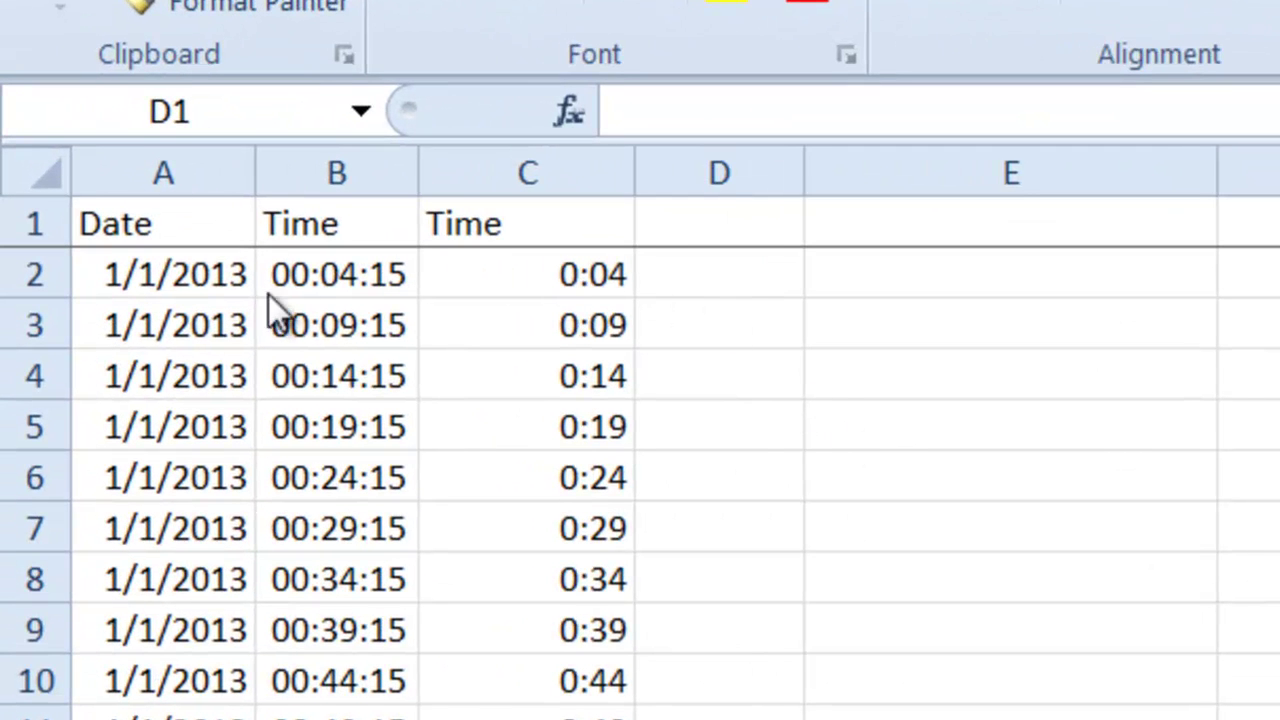
Review the text times in column B and their TIMEVALUE conversion in column C, including the formula in C2
left_click(338, 160)
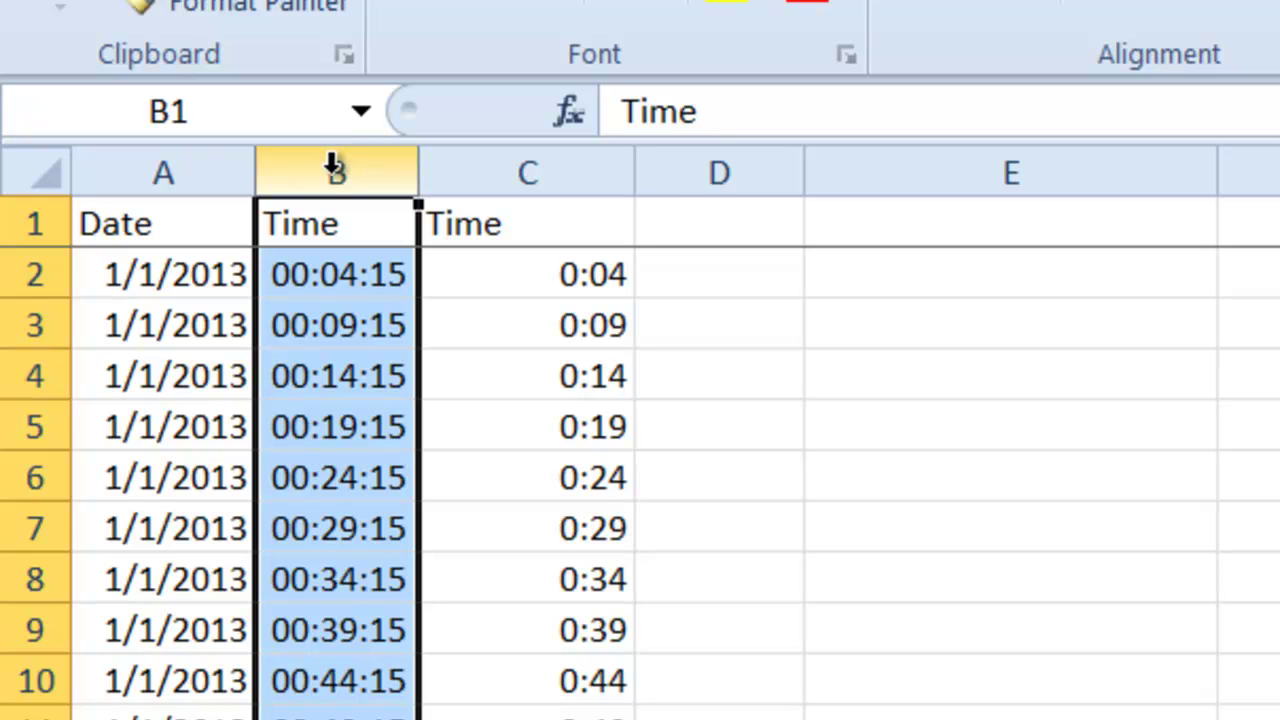
left_click(357, 313)
left_click(371, 175)
left_click(540, 172)
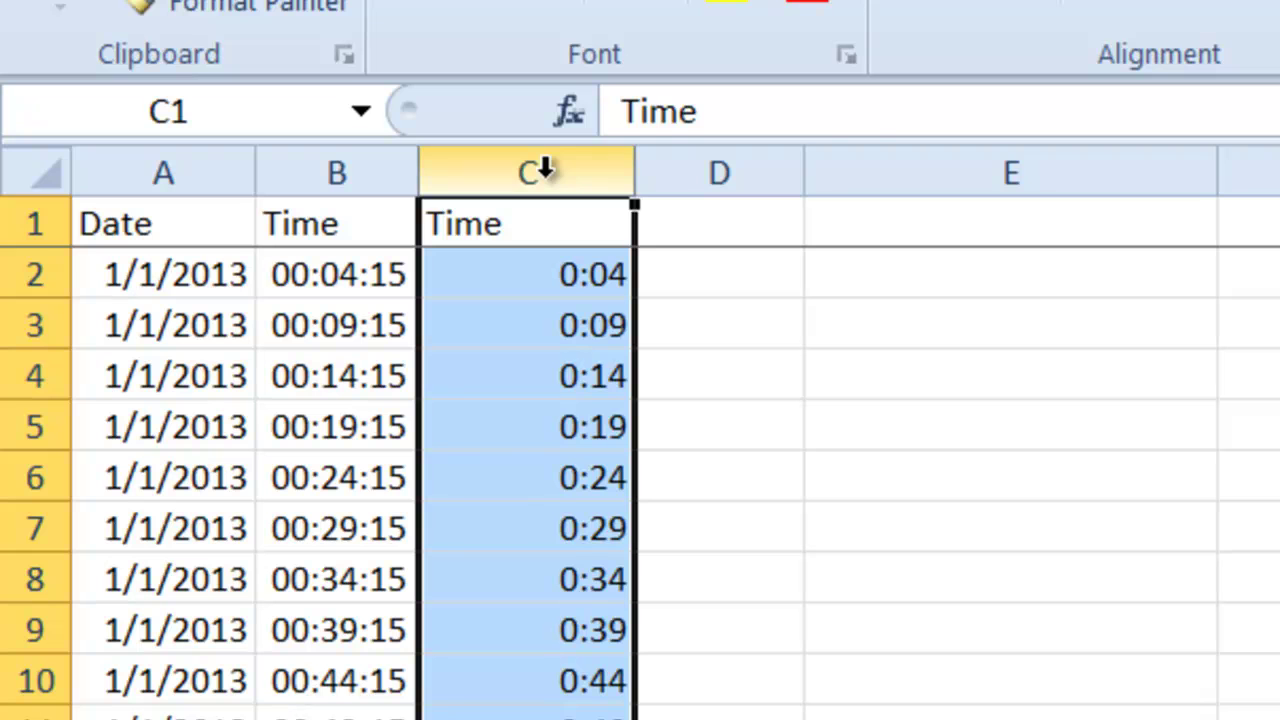
left_click(563, 283)
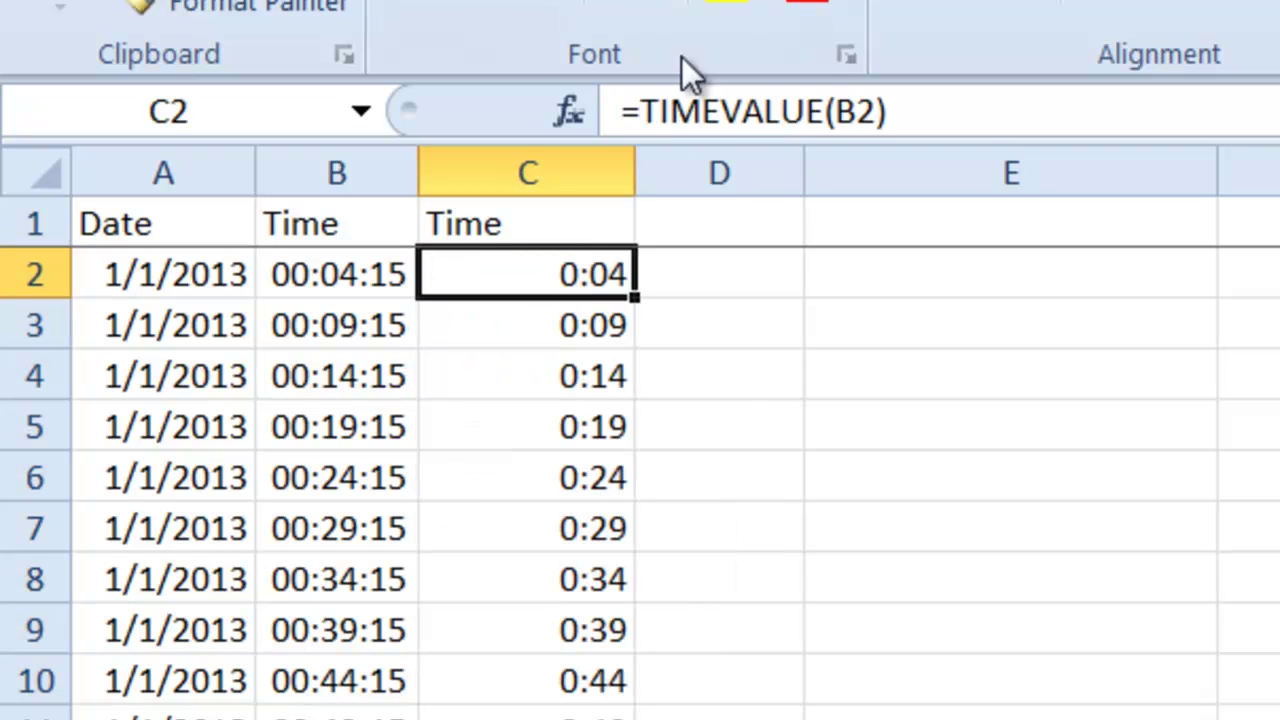
left_click(528, 172)
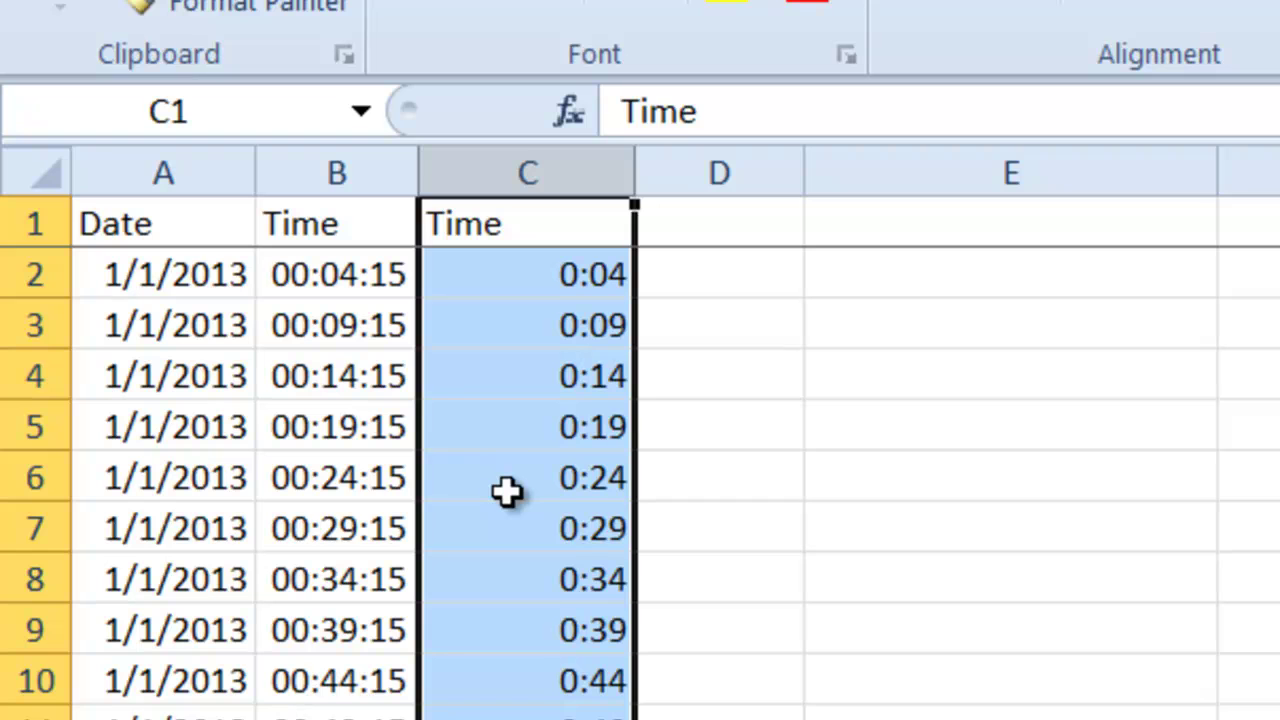
Enter the header "Date_Time" in cell D1 and widen column D to fit it
left_click(729, 234)
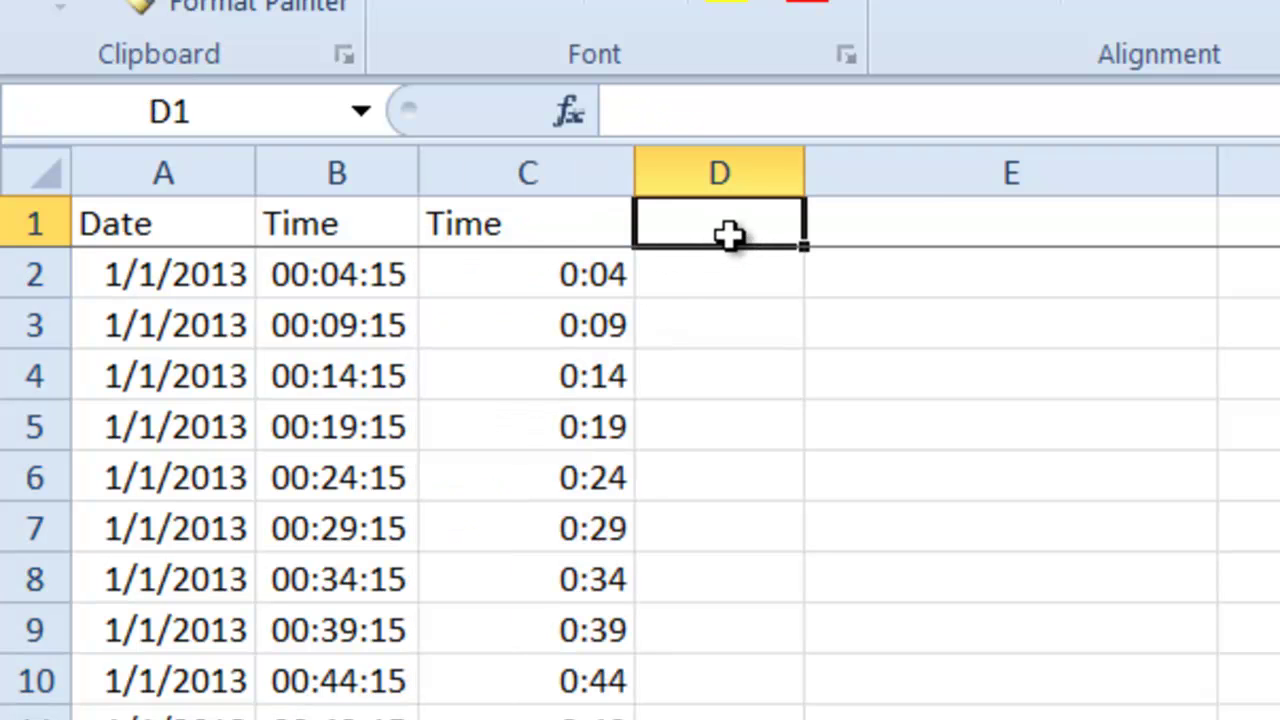
type("Da")
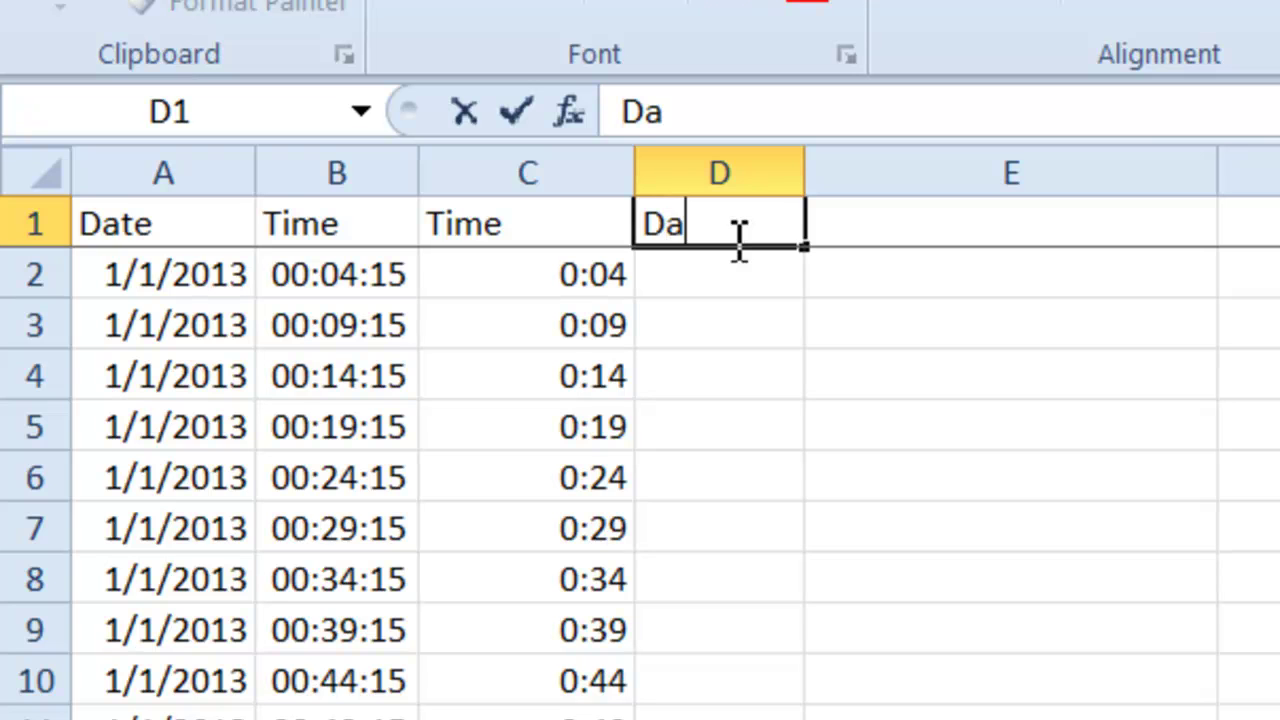
type("te_Time")
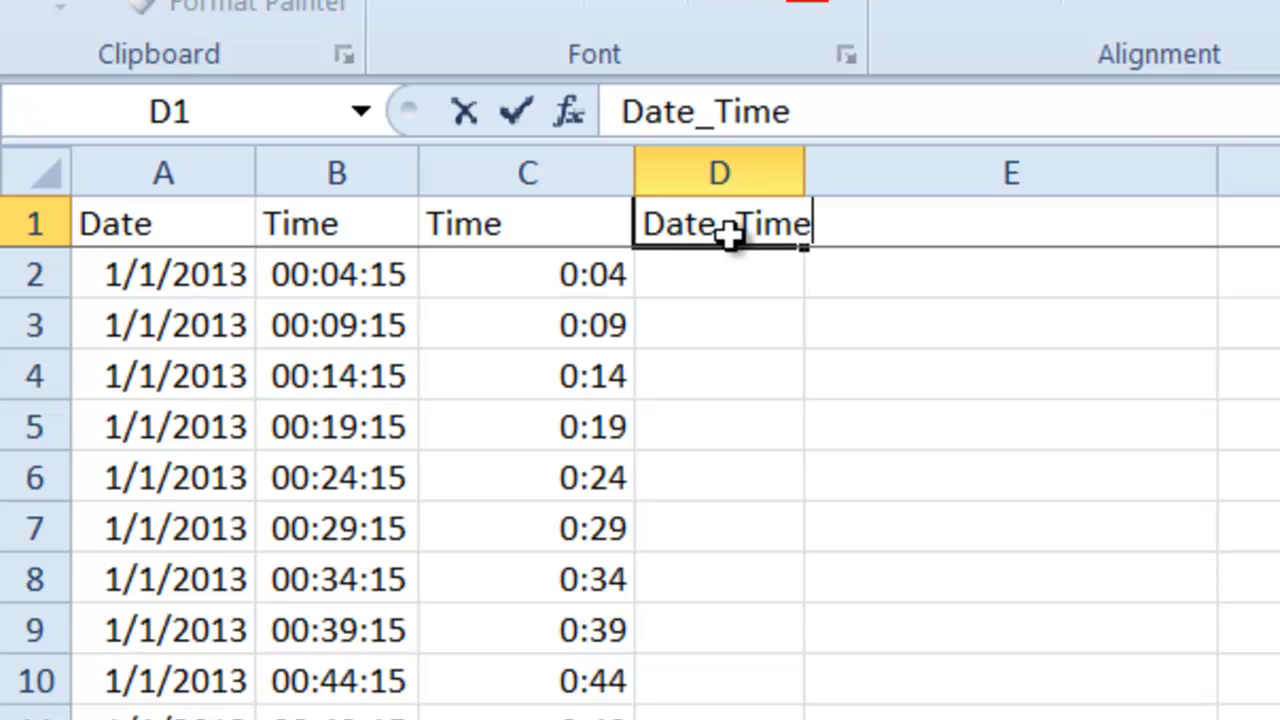
key("ctrl+Return")
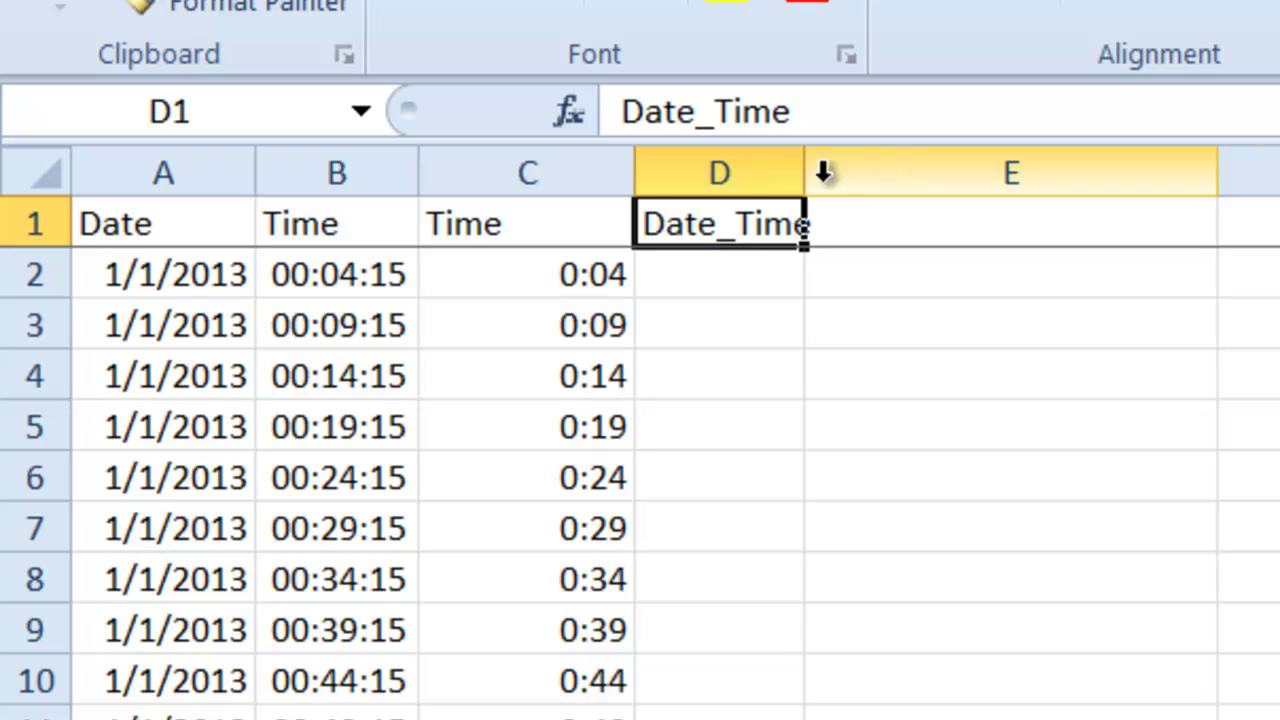
left_click_drag(806, 174, 824, 175)
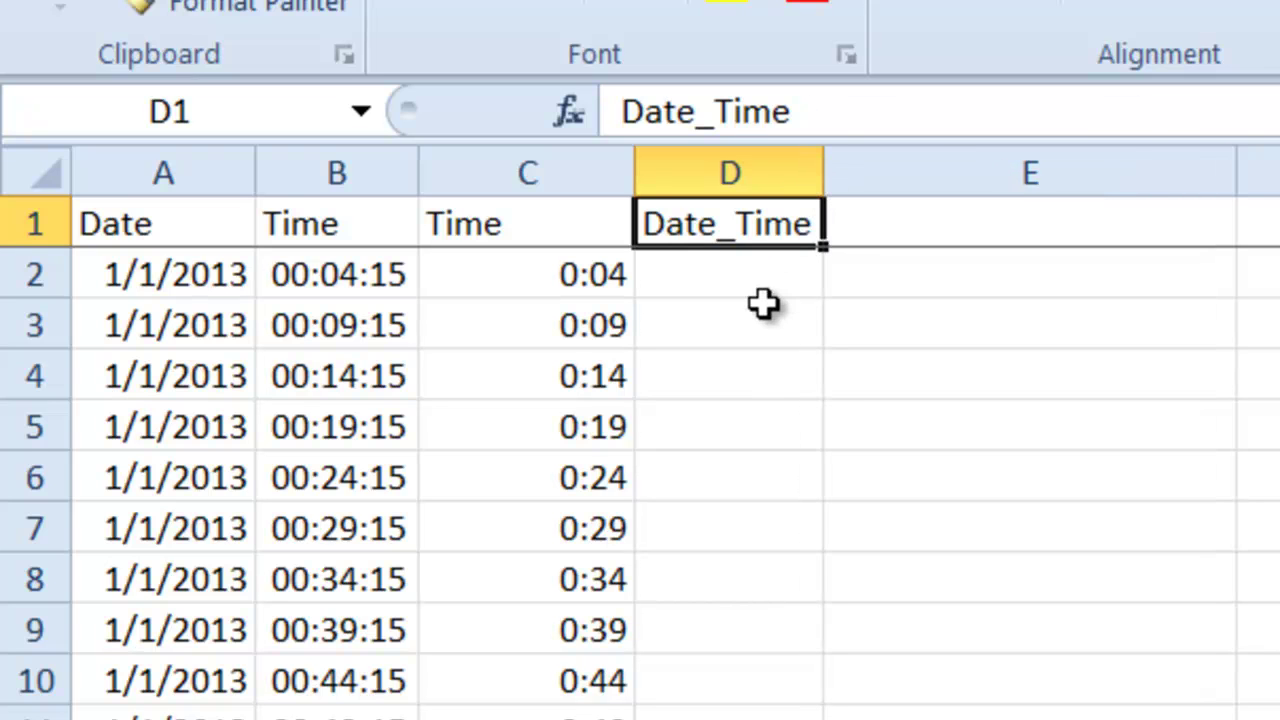
Combine the date and the converted time in cell D2 with the formula =A2+C2
left_click(673, 280)
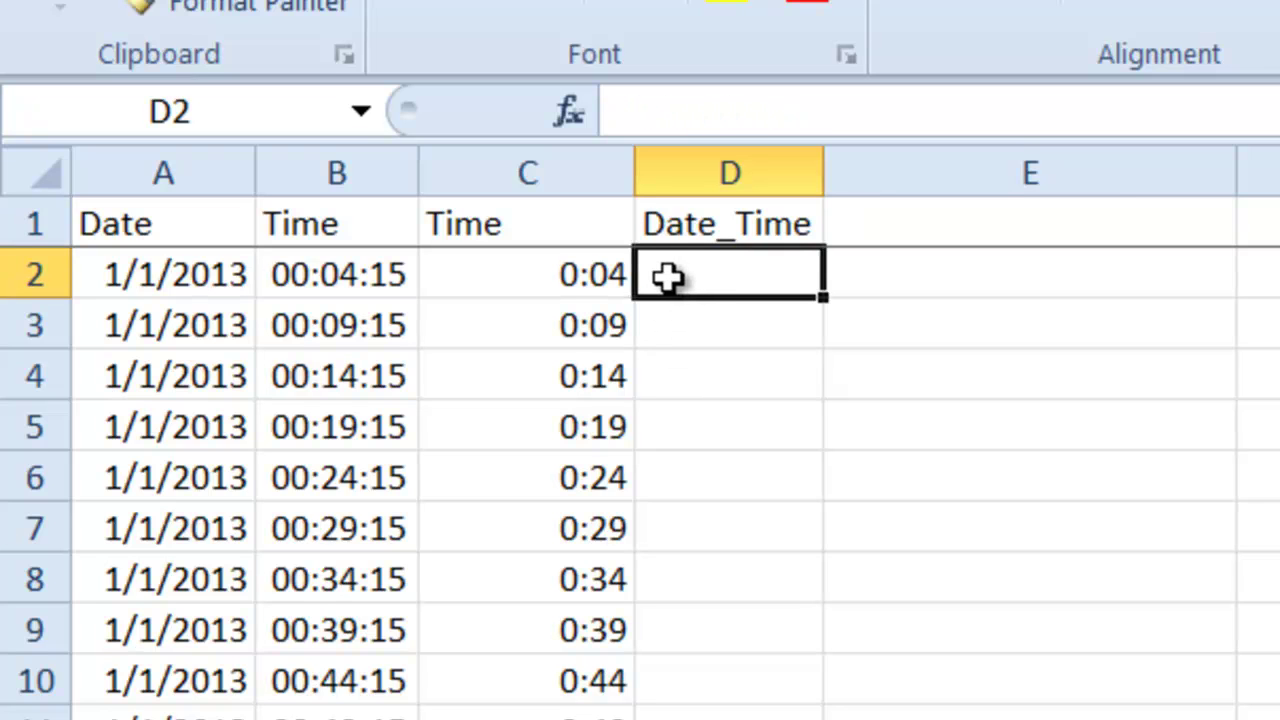
type("=")
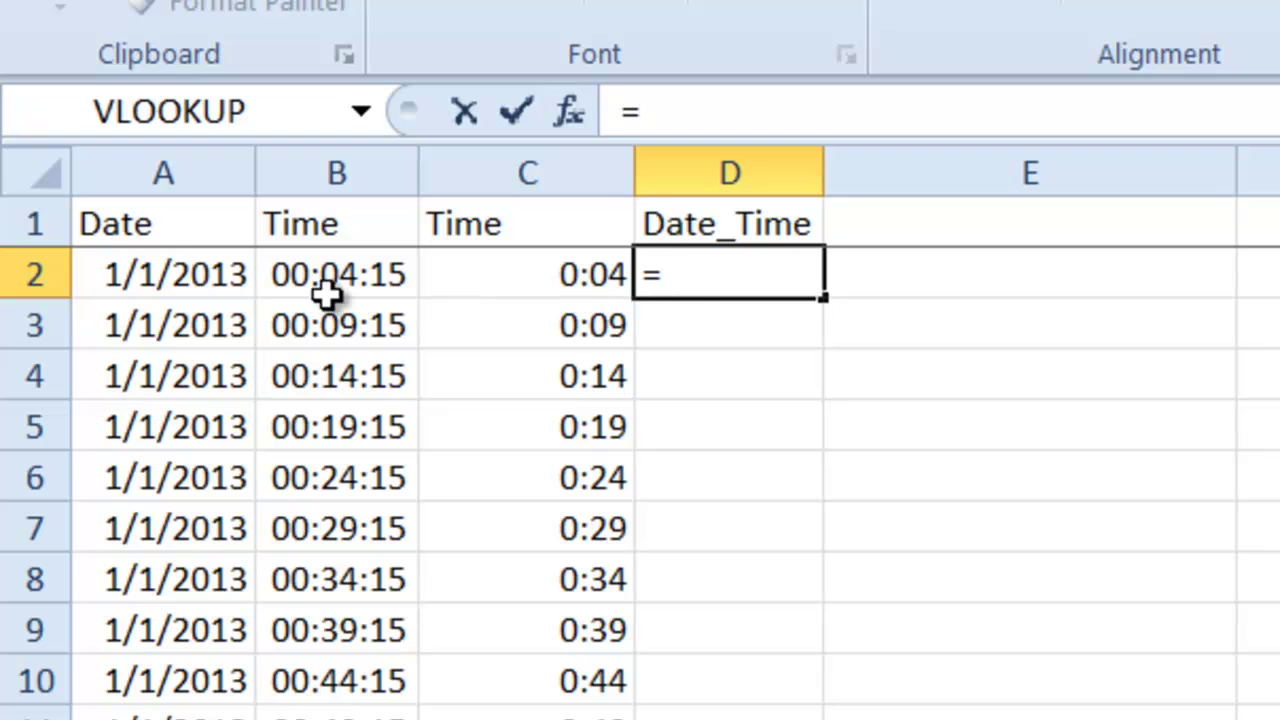
left_click(190, 287)
type("+")
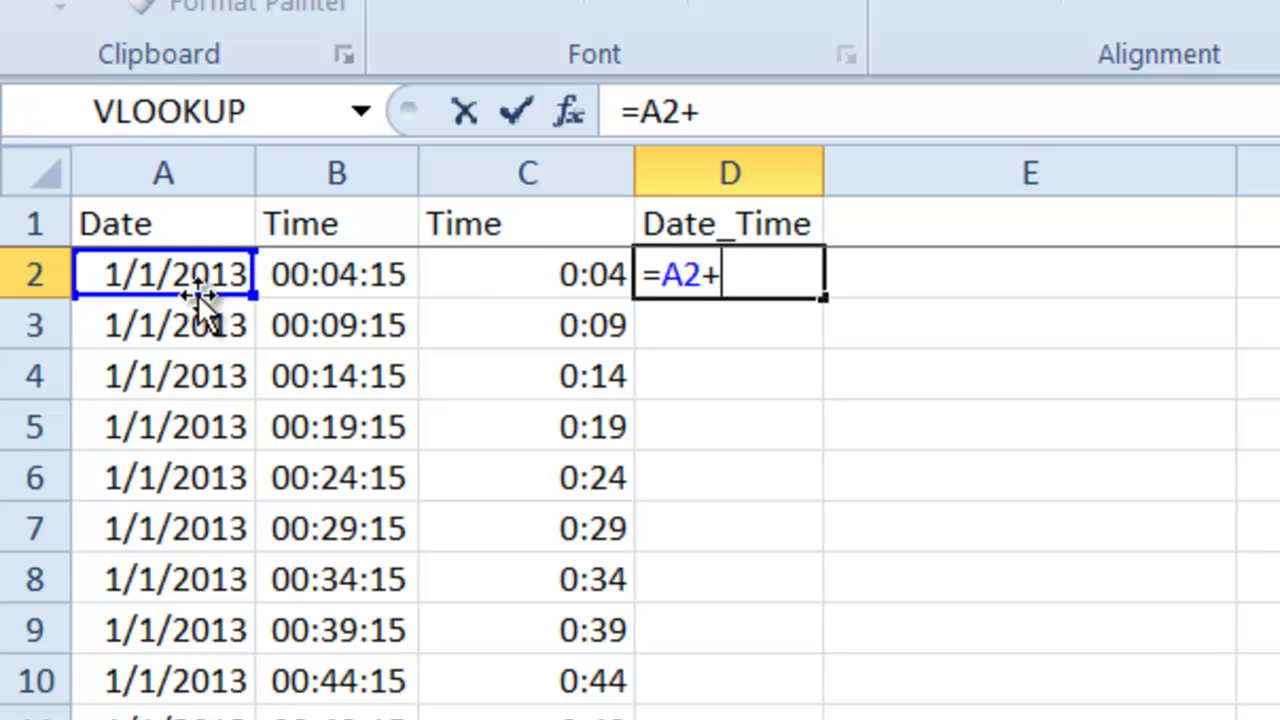
left_click(480, 262)
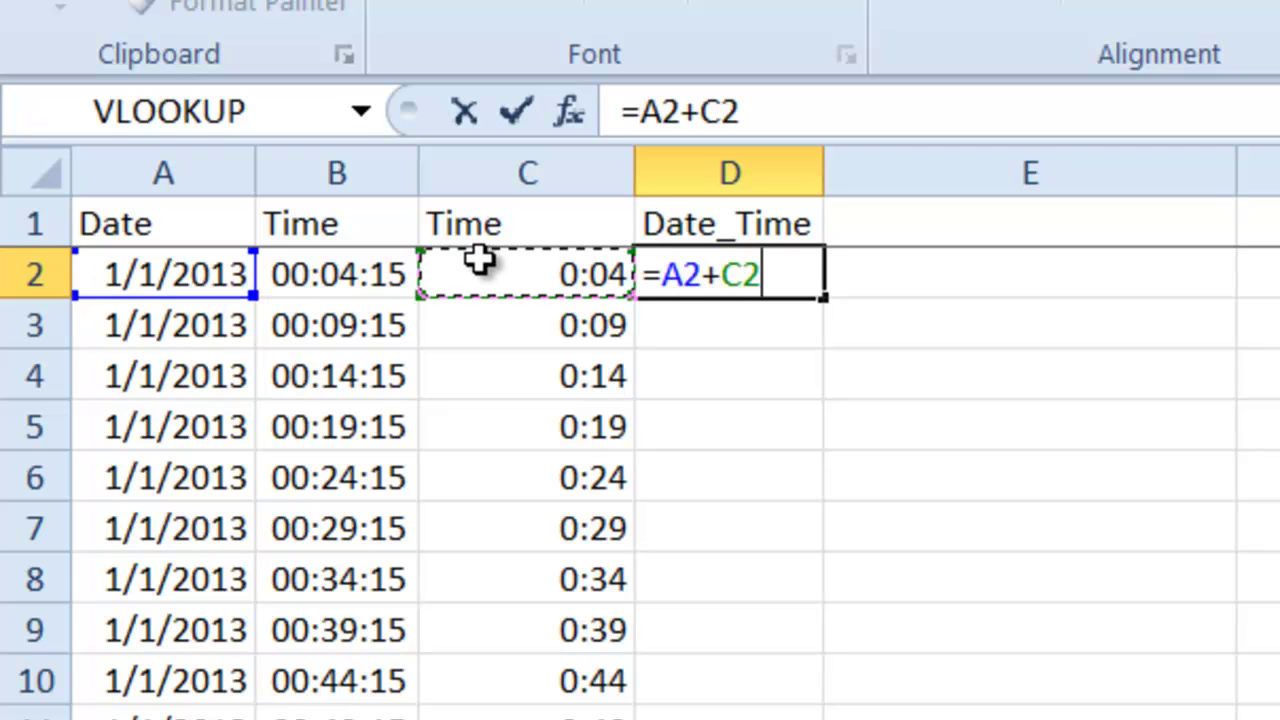
key("ctrl+Return")
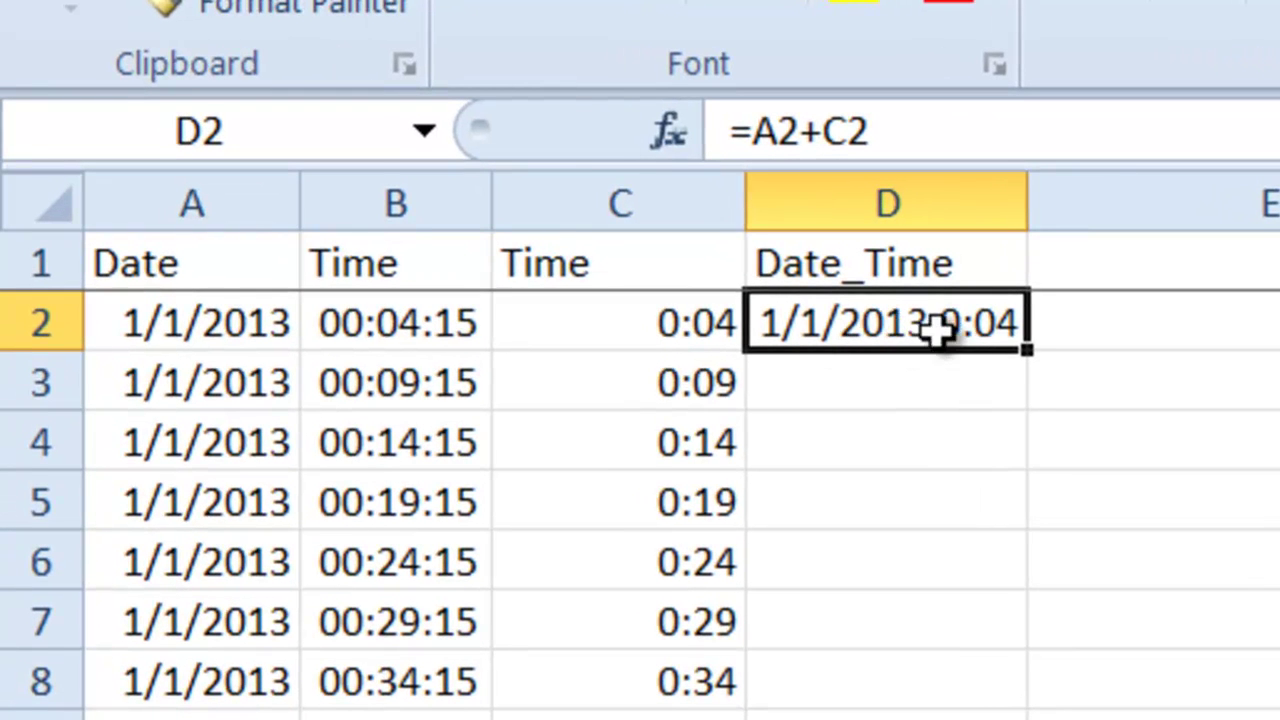
Fill the D2 formula down the Date_Time column and fit column D's width to its contents
double_click(1028, 358)
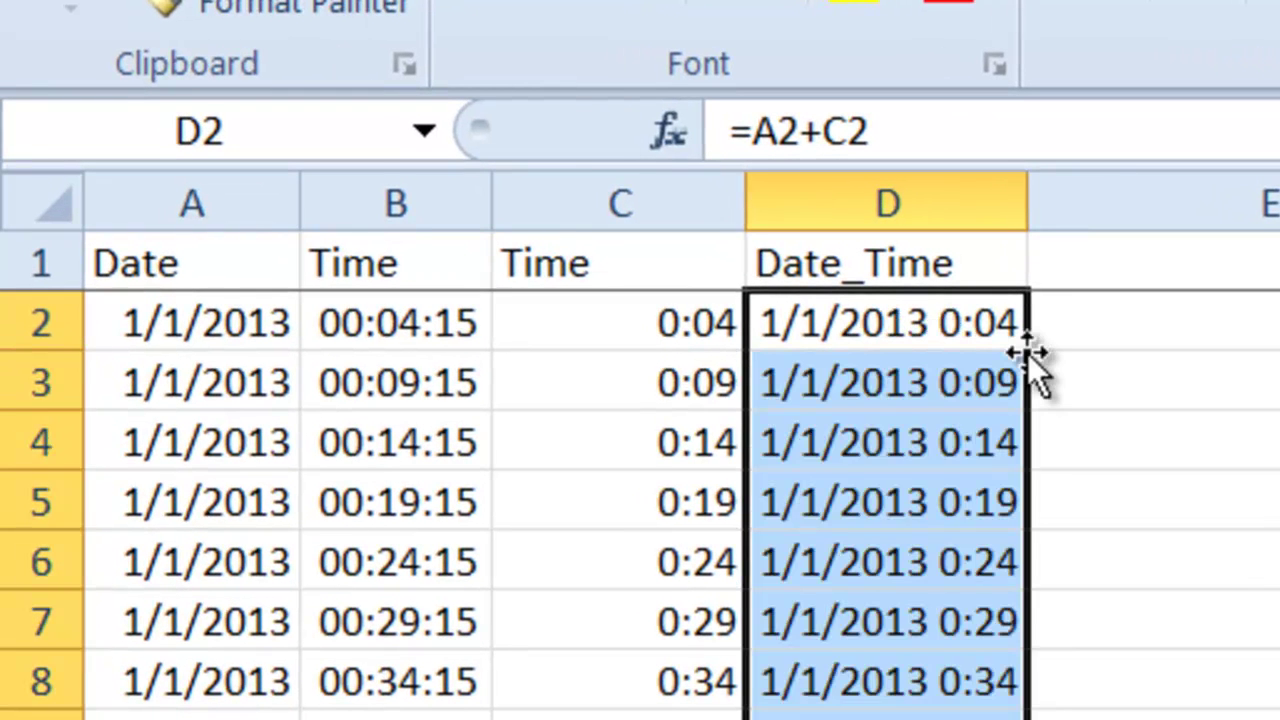
double_click(1027, 212)
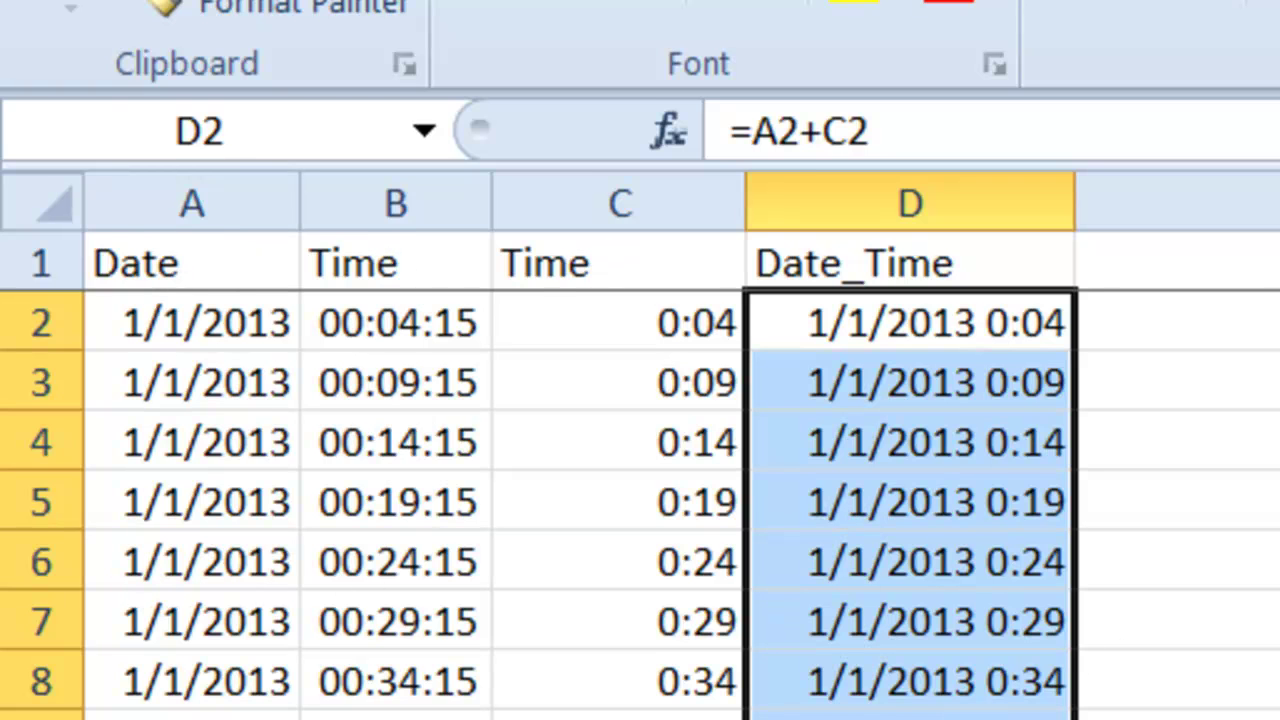
left_click(960, 397)
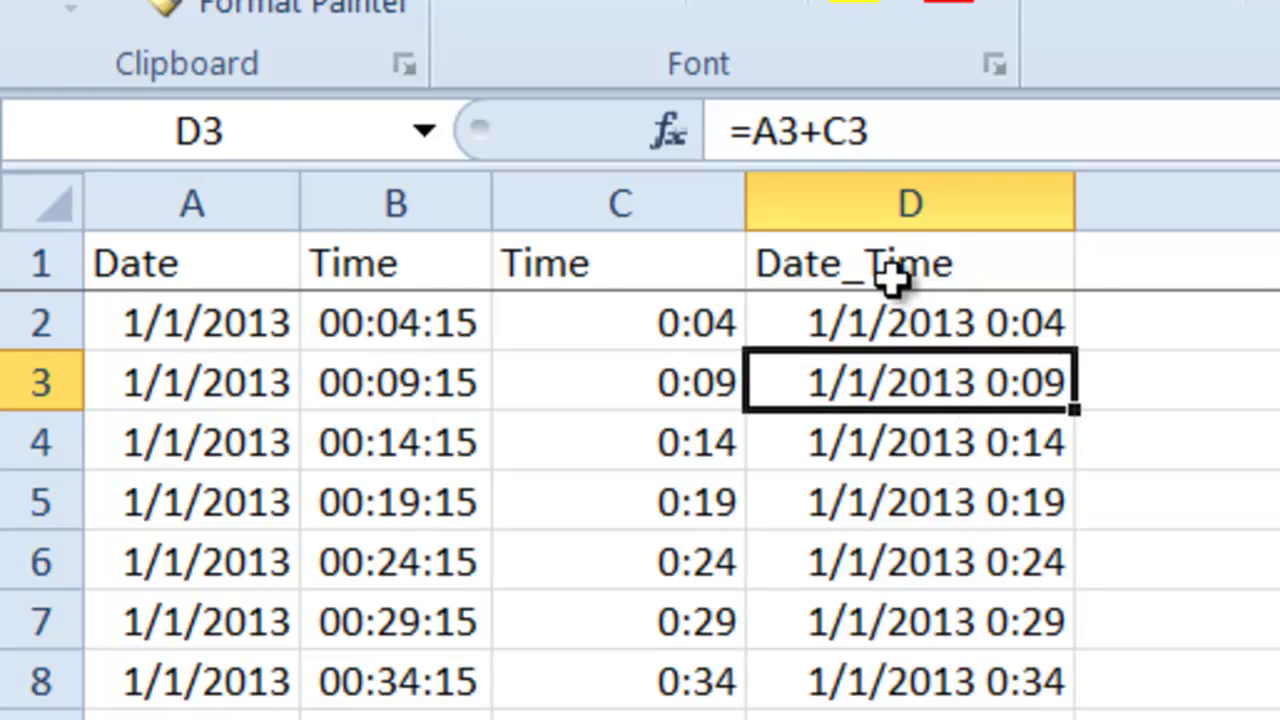
Examine the combined date-time formula in D2 and its source cells A2 and C2
left_click(870, 328)
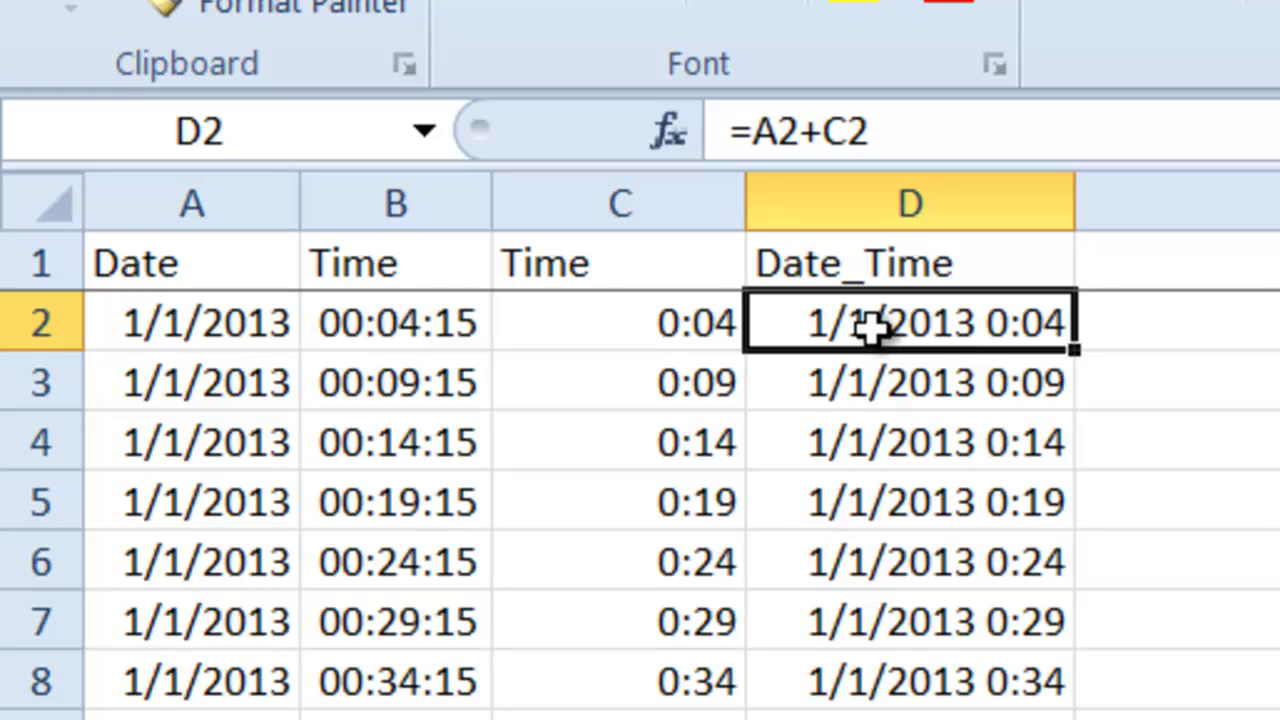
left_click(223, 325)
left_click(583, 322)
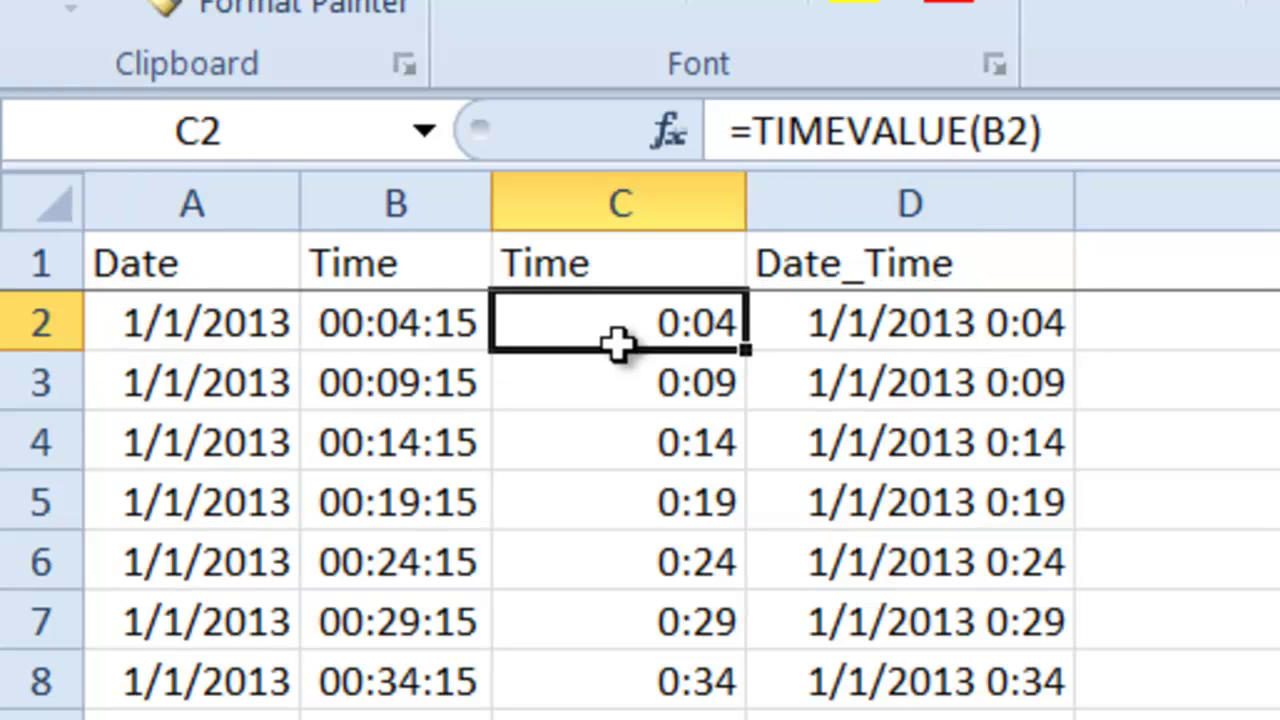
Display the date-time in D2 as a number with five decimals and the date in A2 as a number with two decimals
left_click(864, 330)
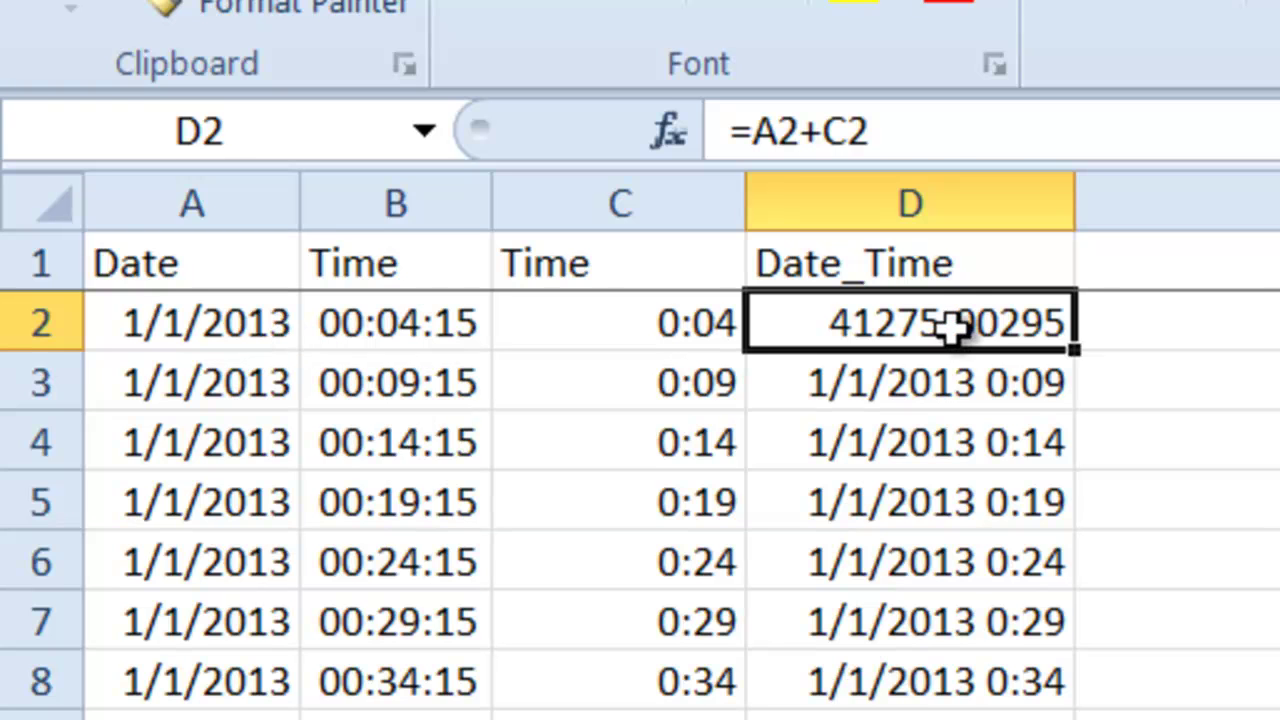
left_click(655, 332)
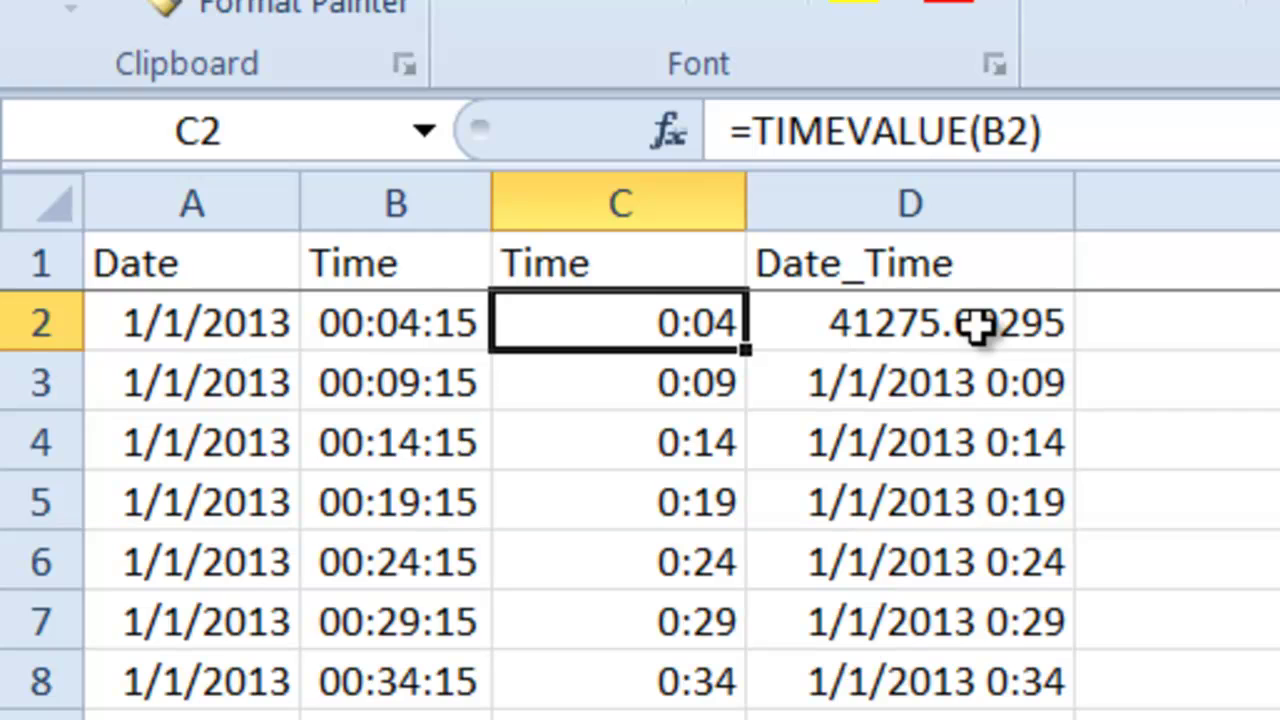
left_click(831, 331)
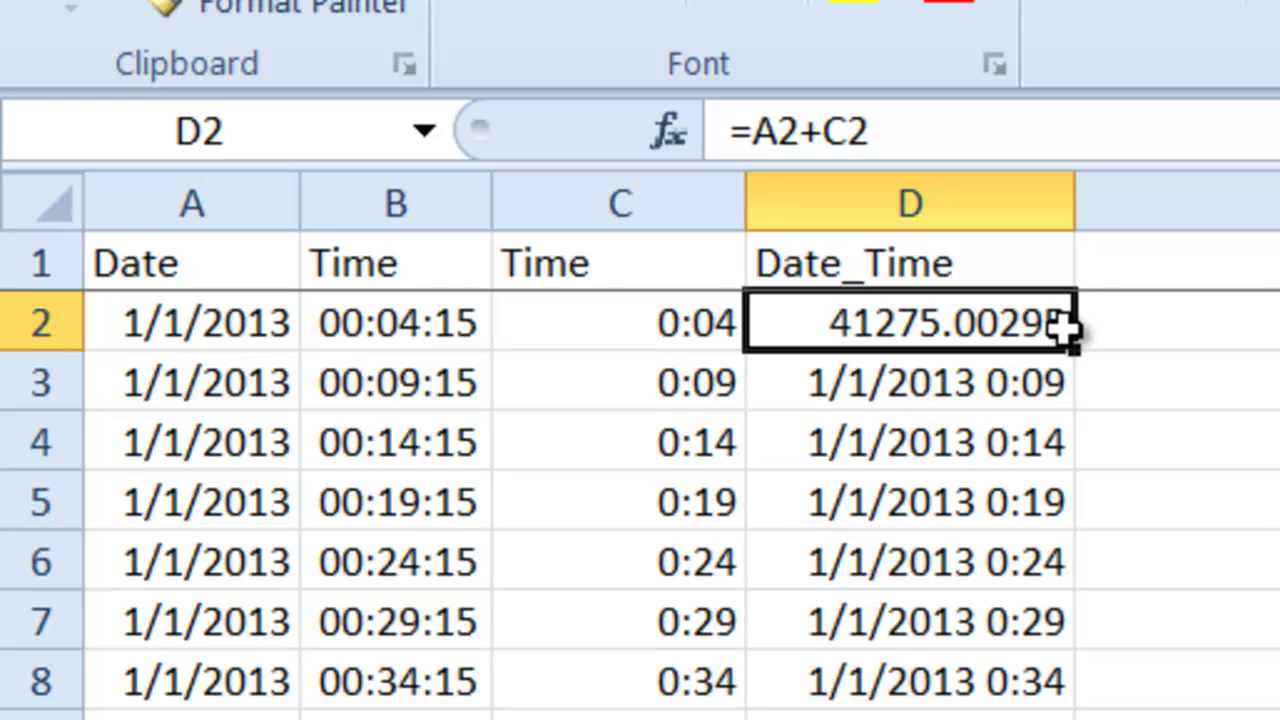
left_click(215, 338)
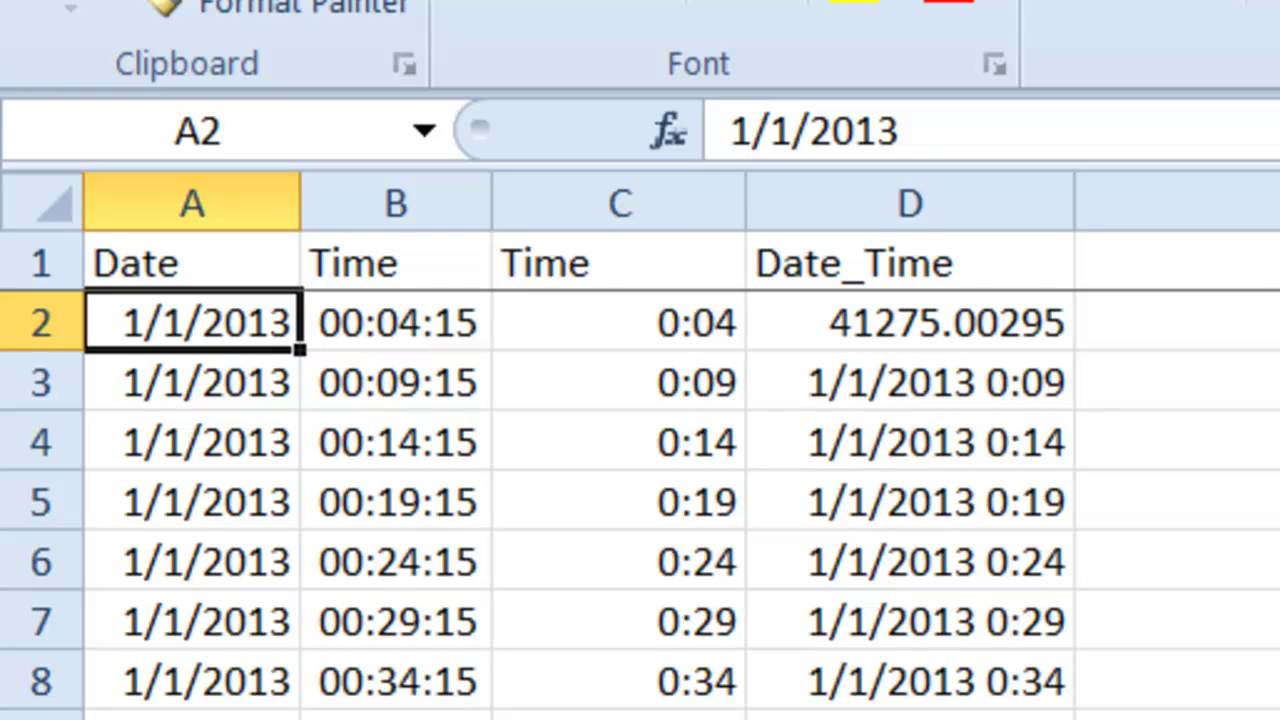
left_click(1279, 80)
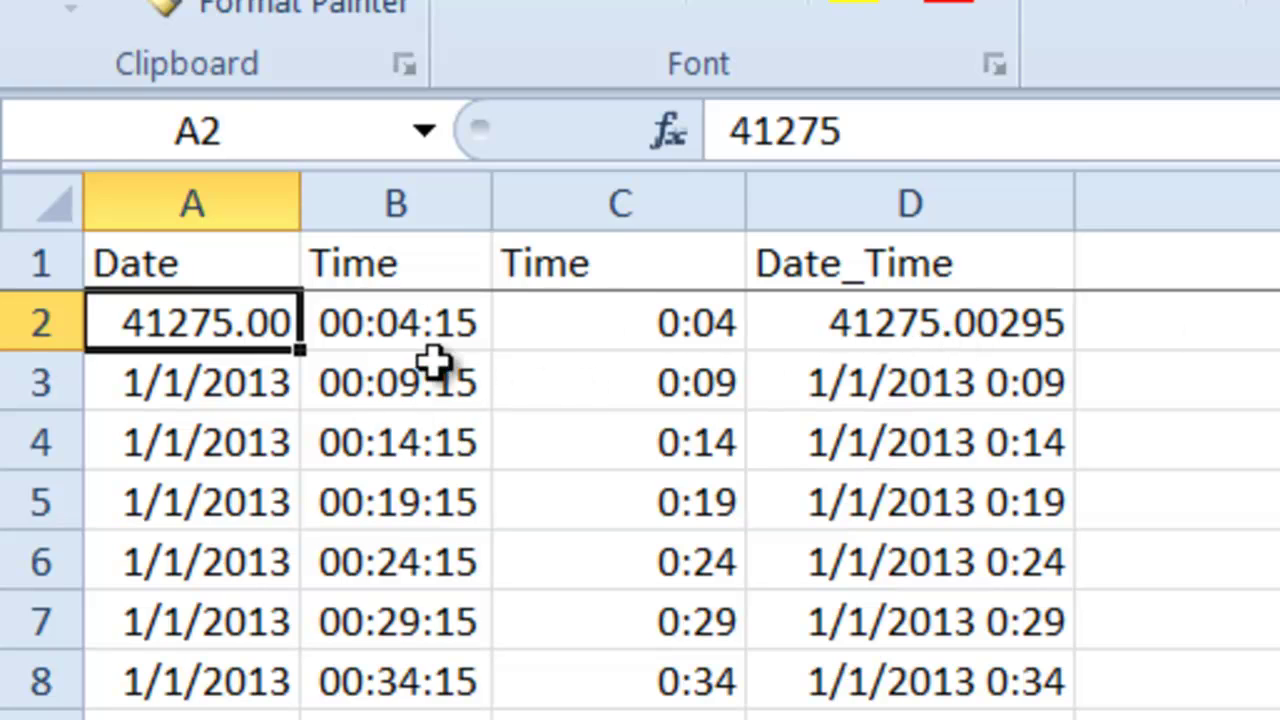
Display the converted time in C2 as a number with five decimal places
left_click(634, 322)
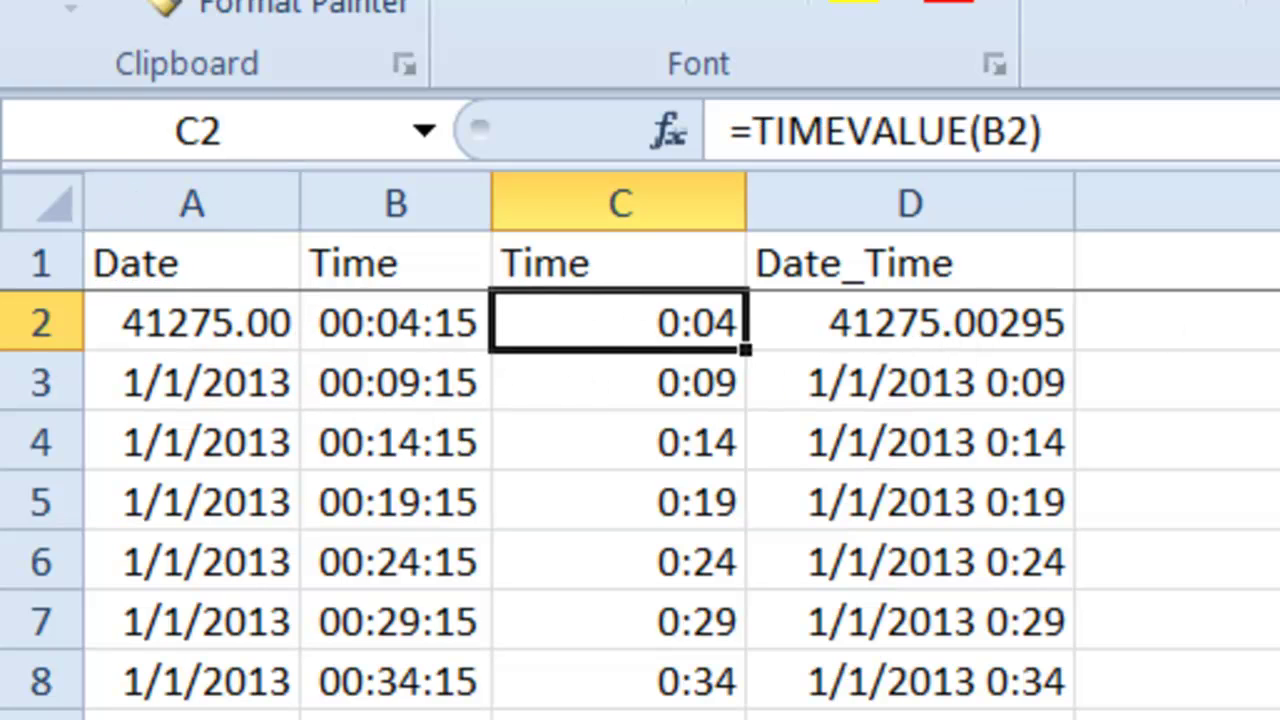
left_click(1279, 100)
left_click(1279, 5)
left_click(1279, 5)
left_click(1279, 5)
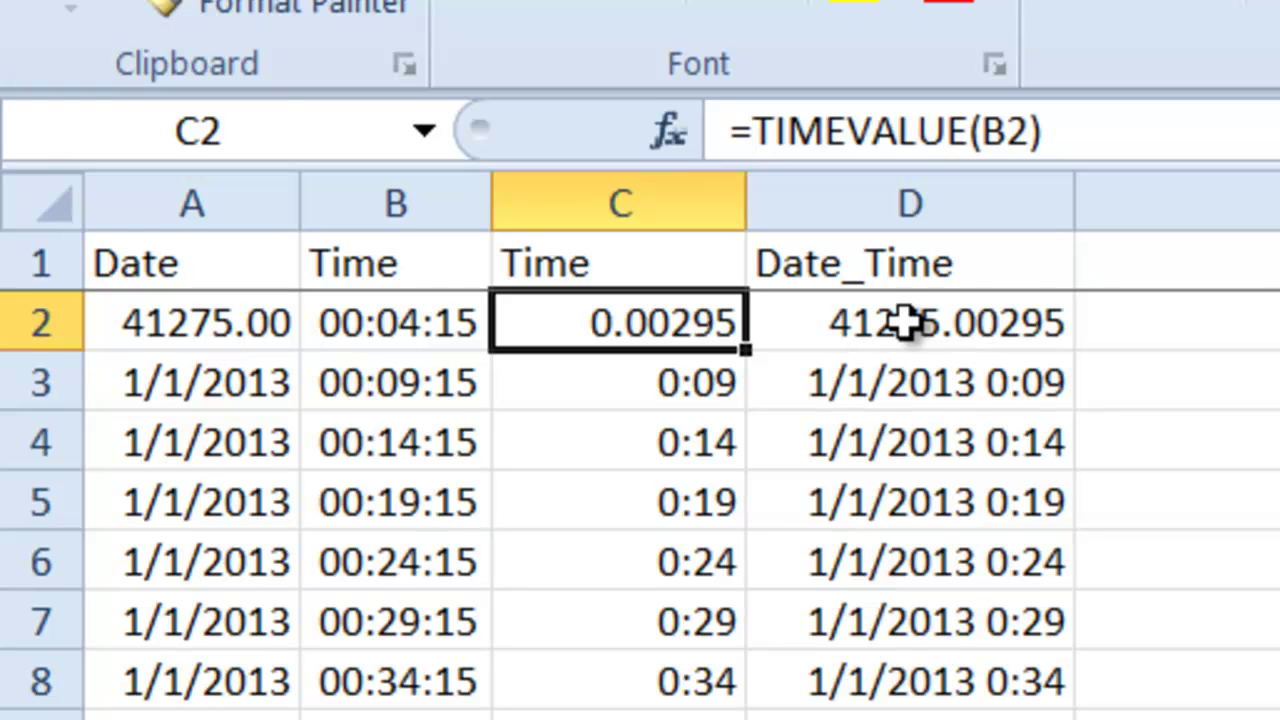
Undo the number formatting of C2, A2 and D2 to restore their date and time formats
key("ctrl+z")
key("ctrl+z")
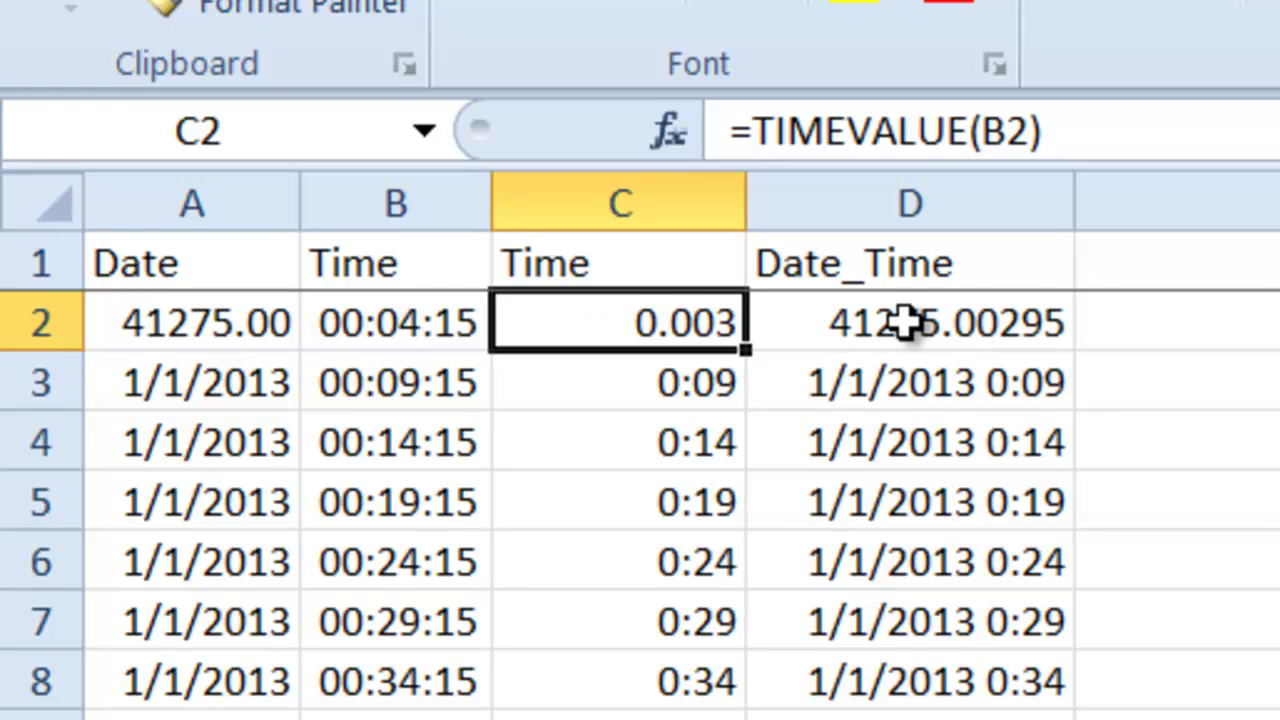
key("ctrl+z")
key("ctrl+z")
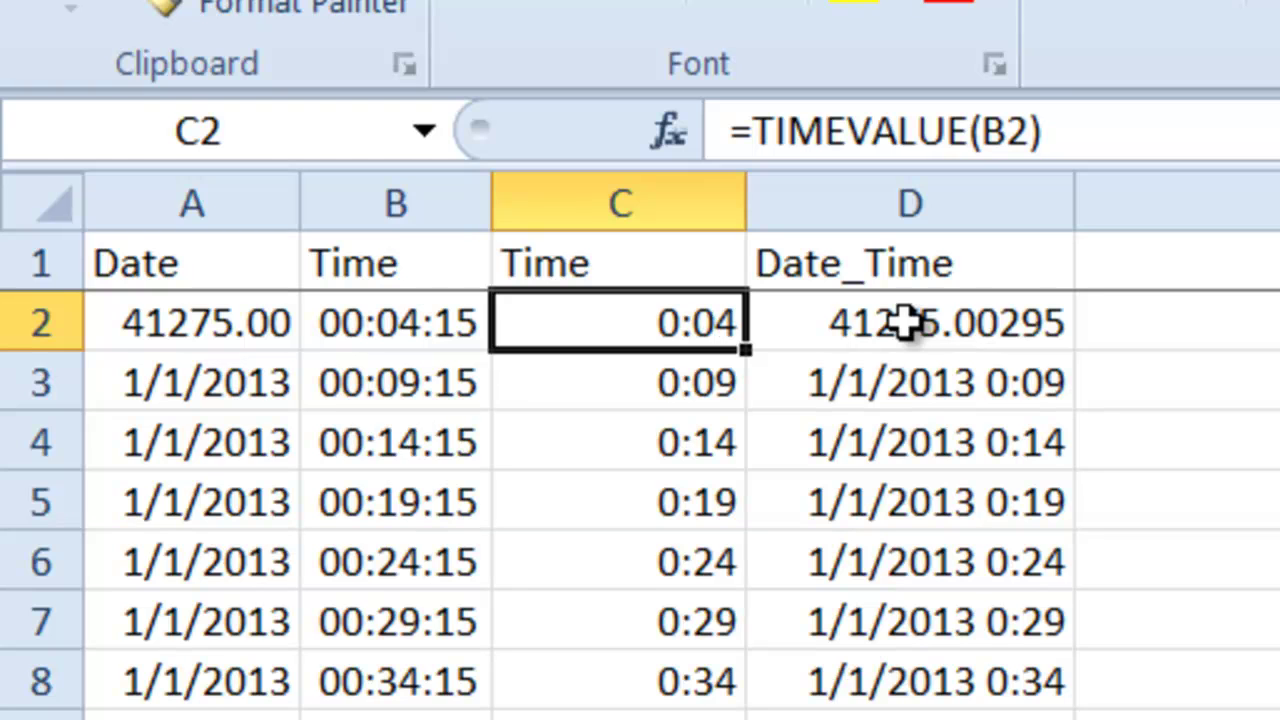
key("ctrl+z")
key("ctrl+z")
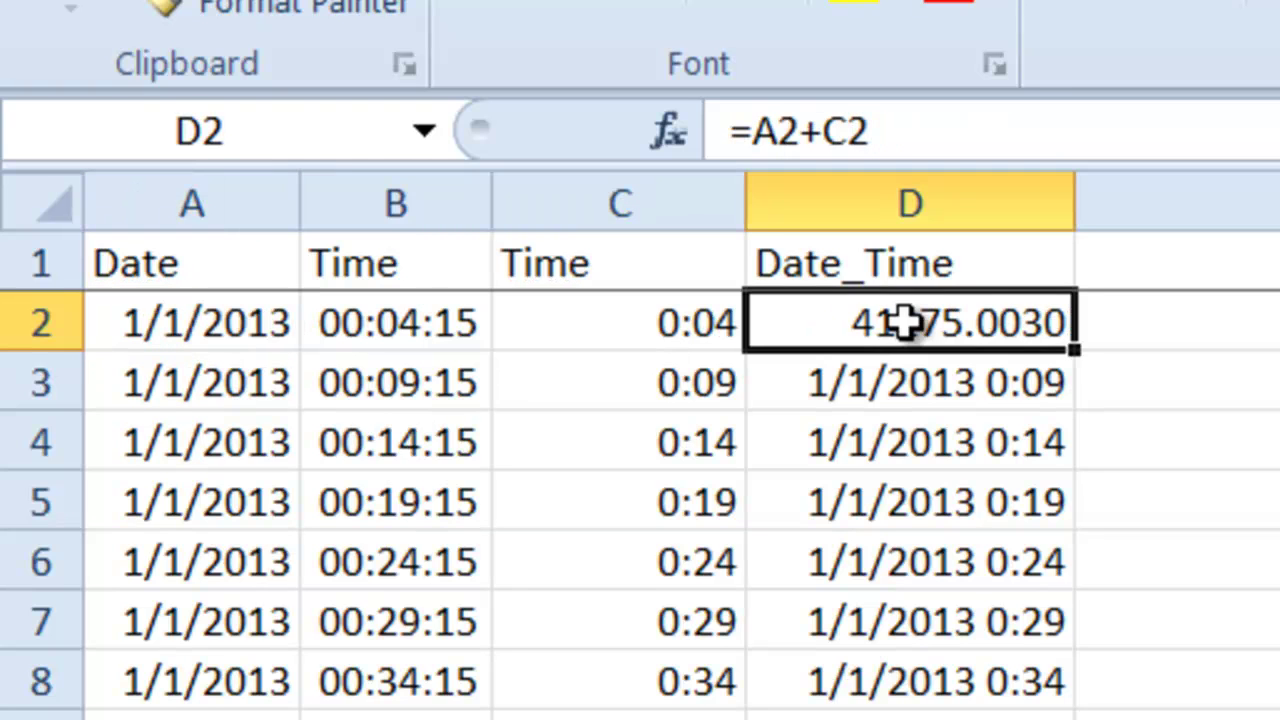
key("ctrl+z")
key("ctrl+z")
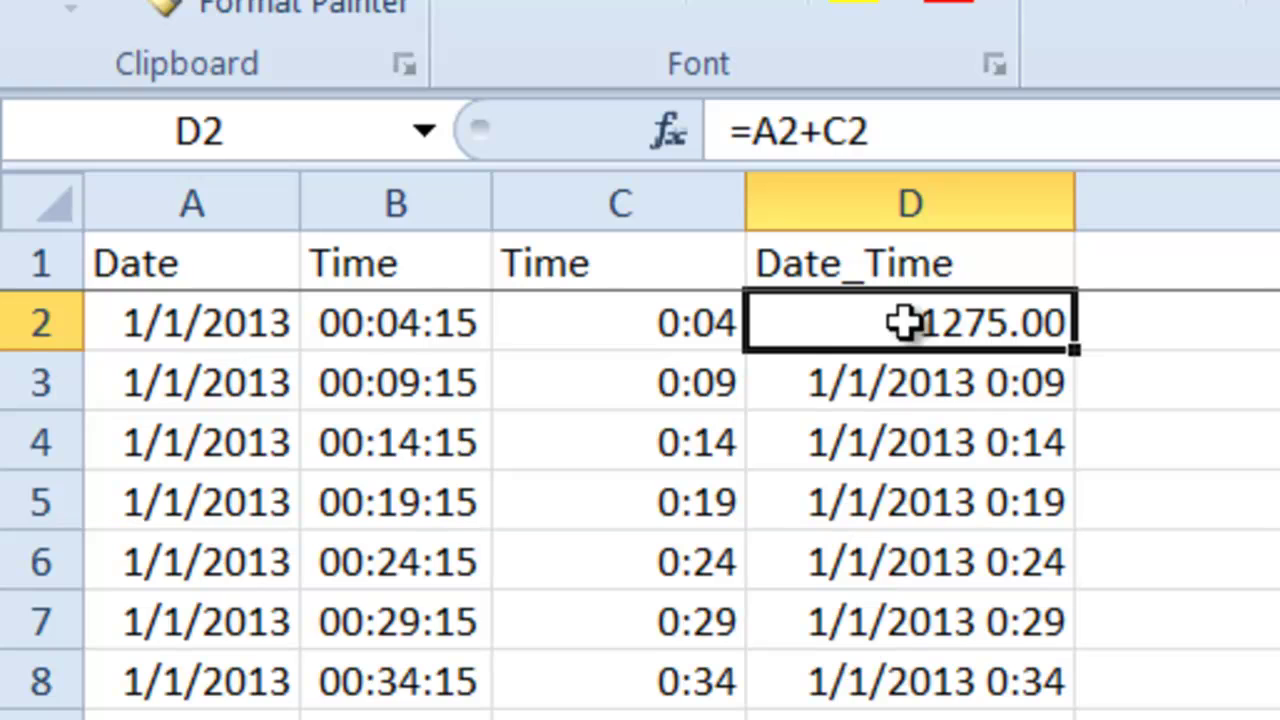
key("ctrl+z")
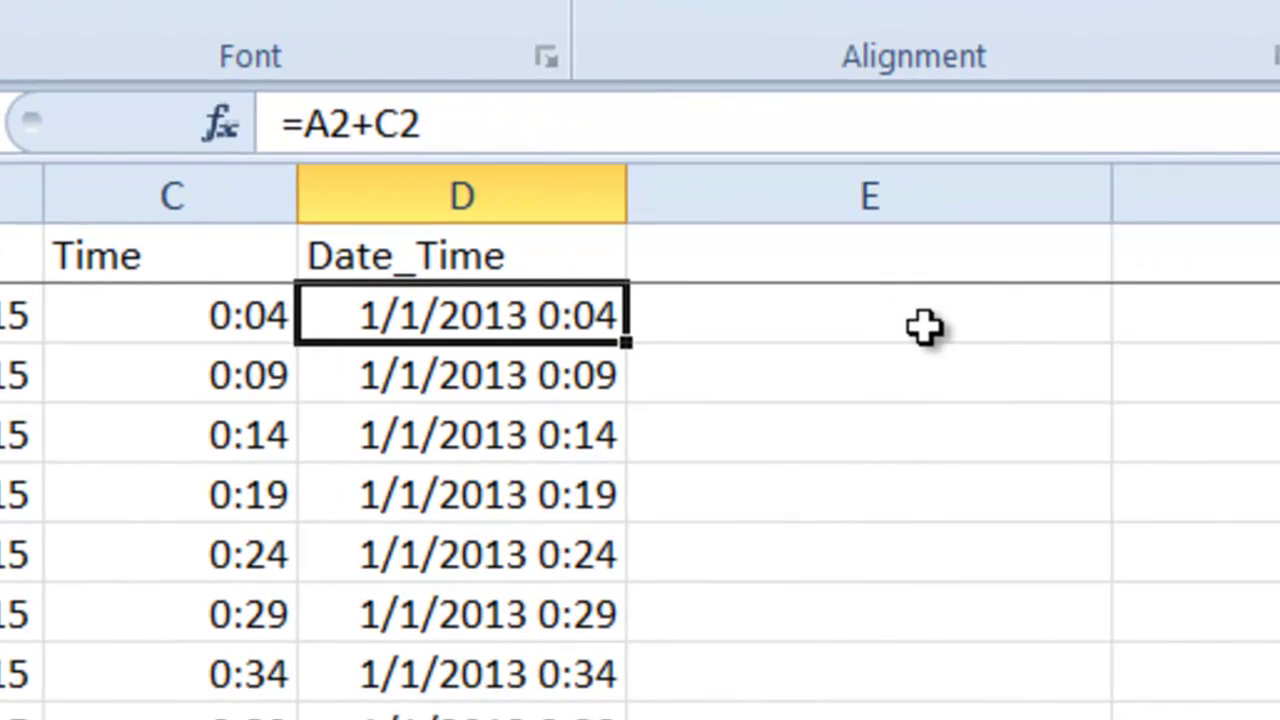
Calculate the difference between the date-times in D4 and D2 by entering =D4-D2 in E2
left_click(934, 323)
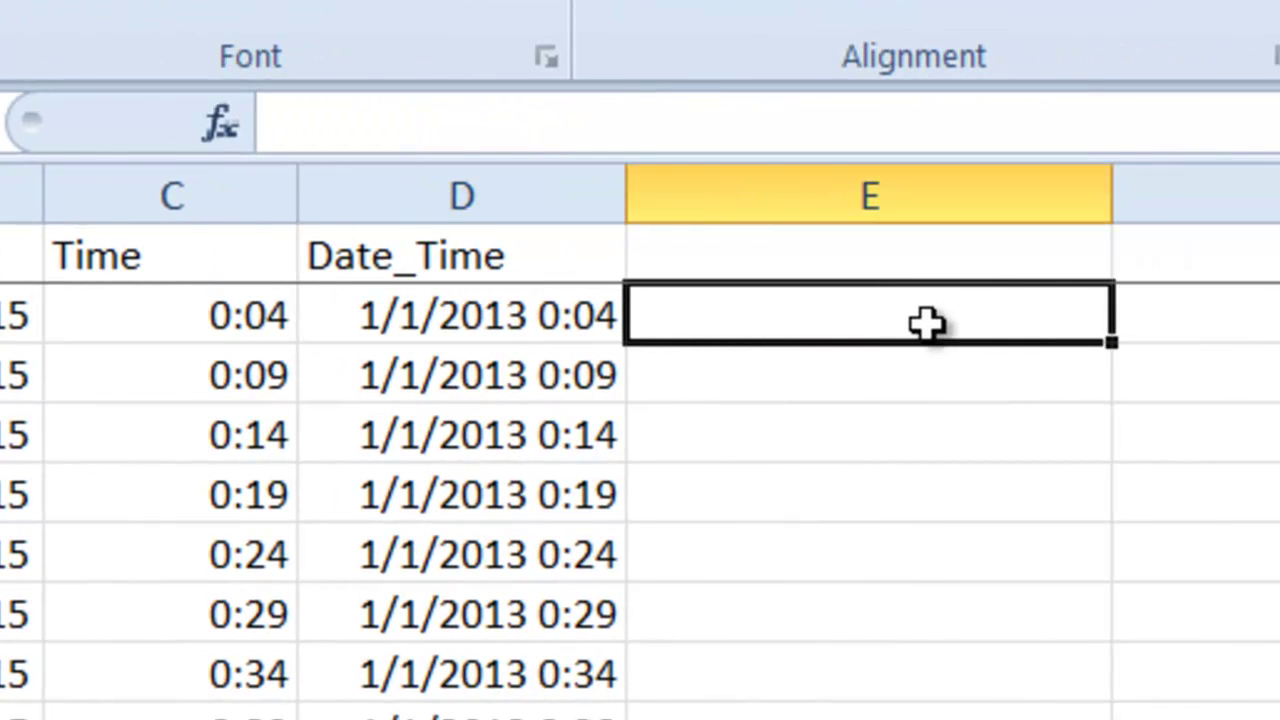
type("=")
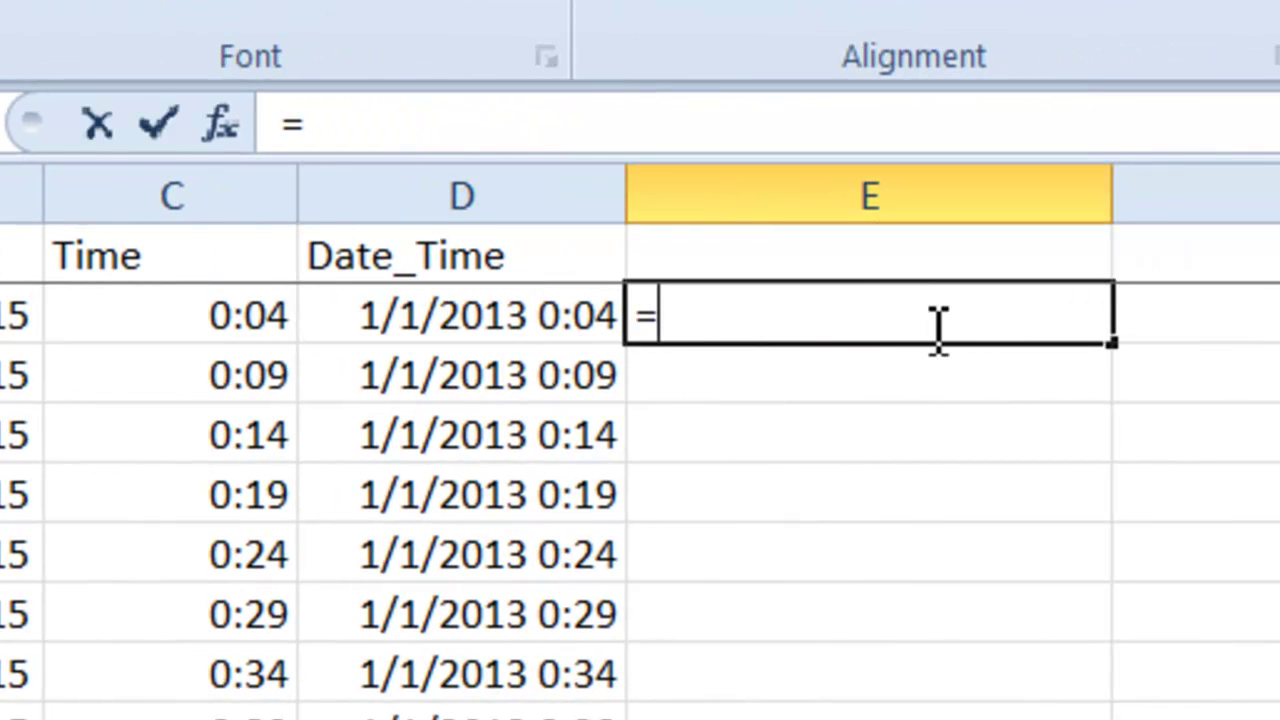
left_click(500, 449)
type("-")
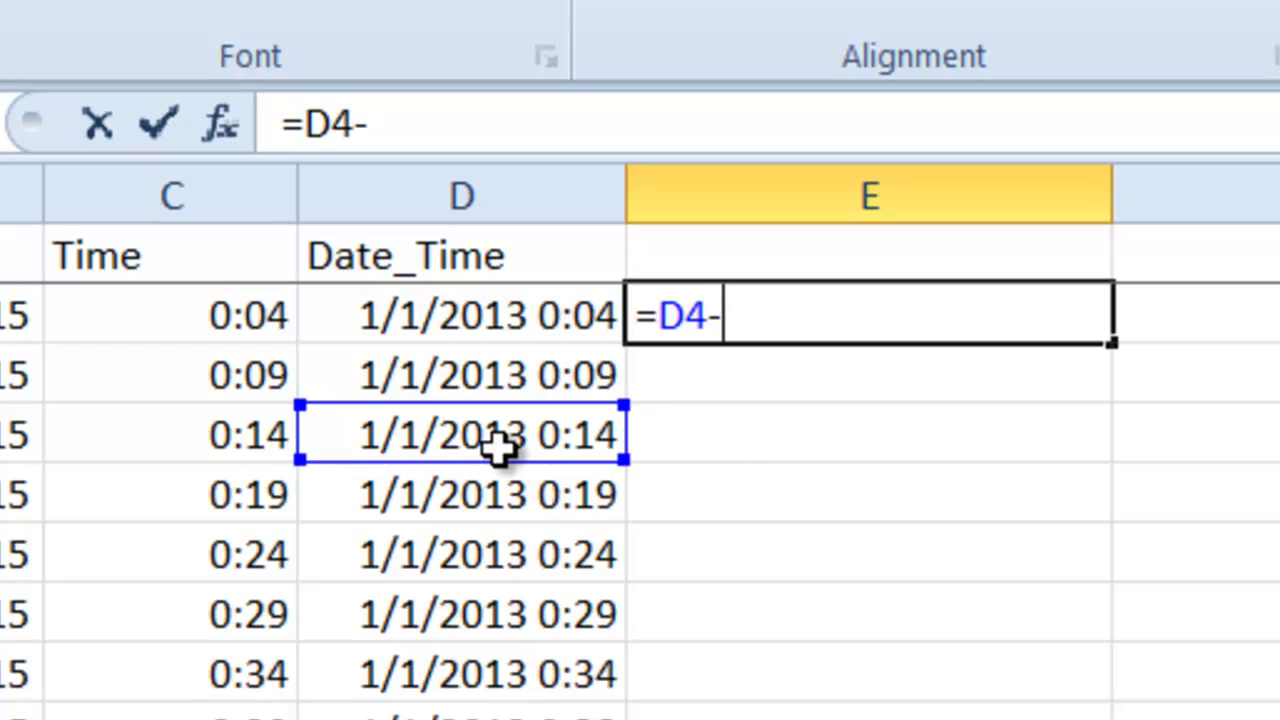
left_click(511, 325)
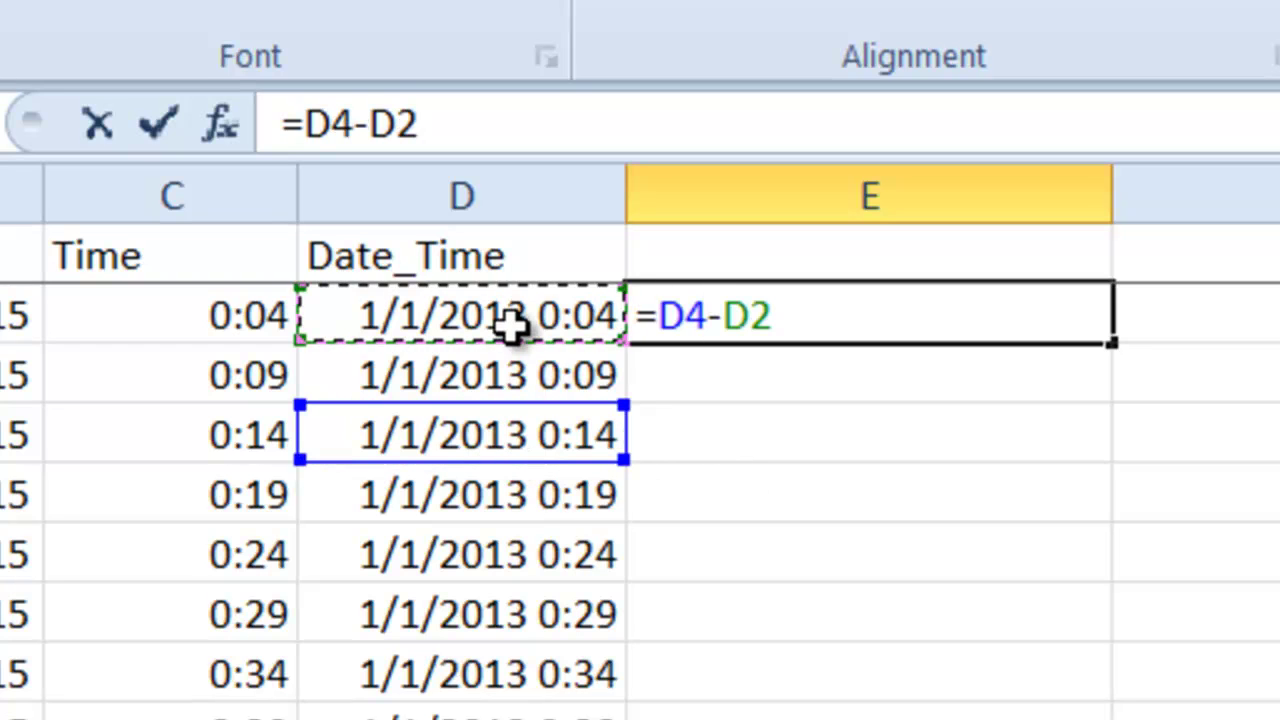
key("ctrl+Return")
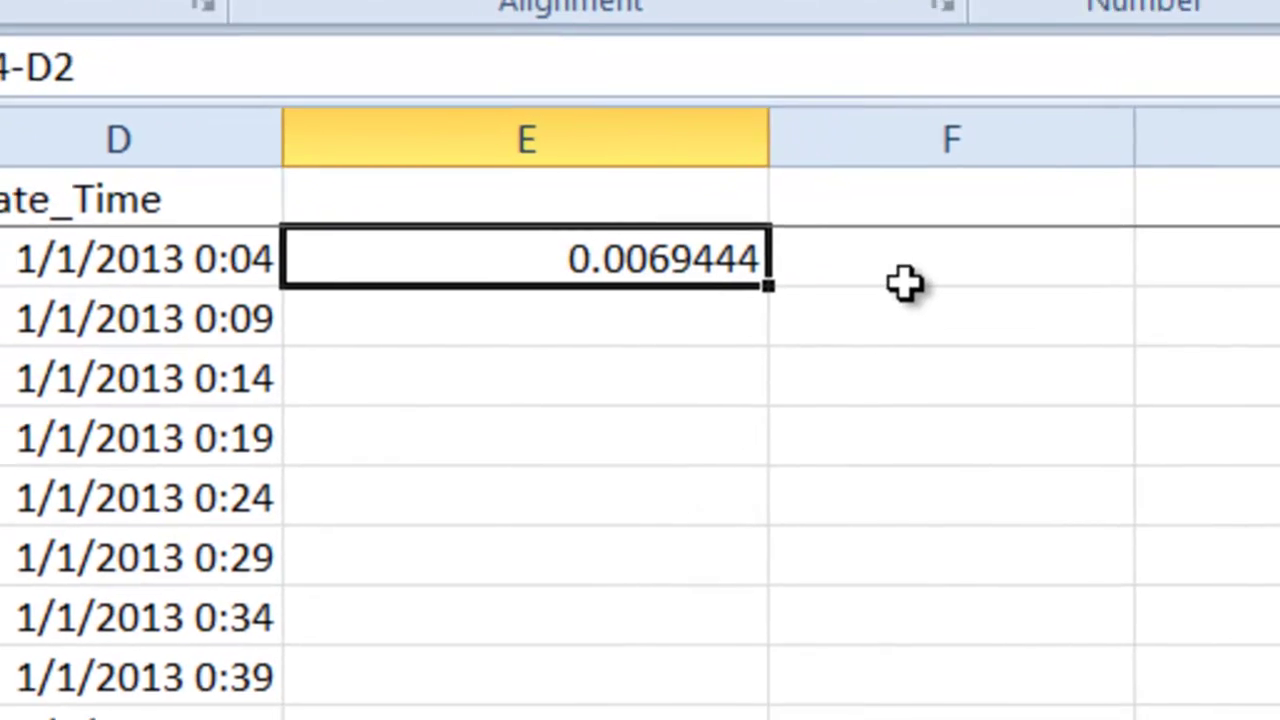
Convert the time difference in E2 to minutes by entering =E2*1440 in F2
left_click(1246, 339)
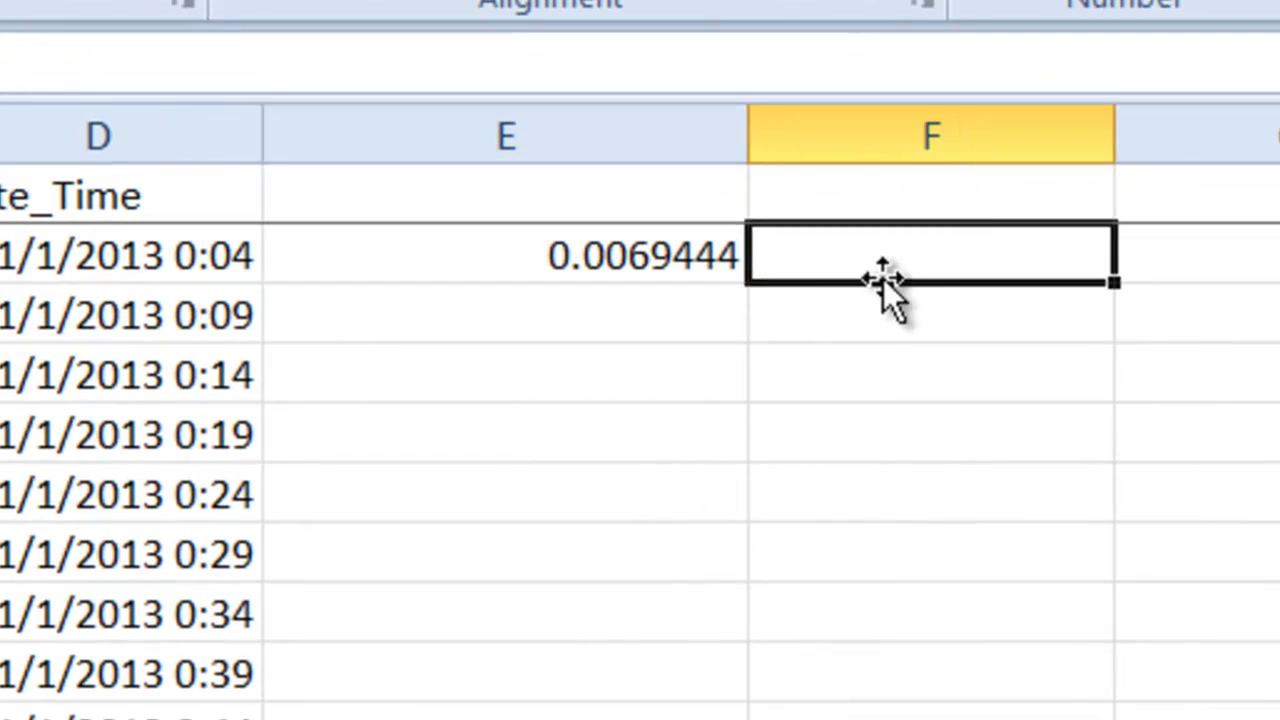
type("=")
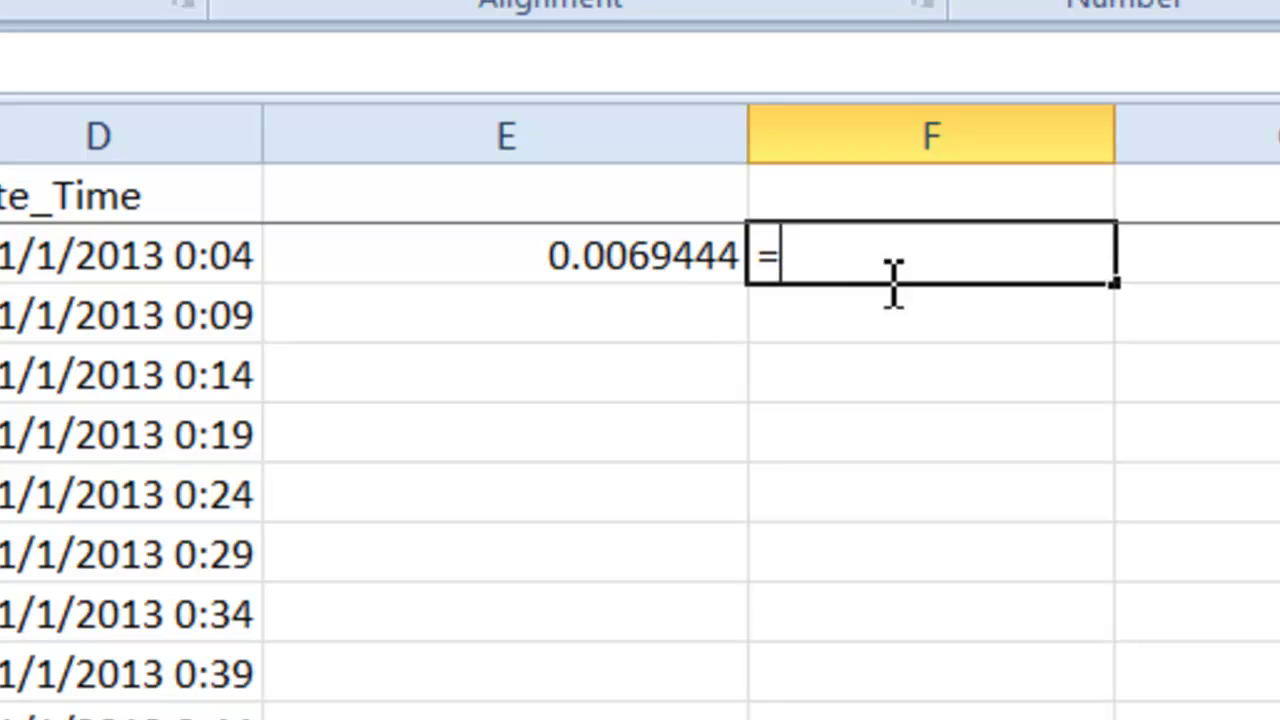
left_click(640, 265)
type("*")
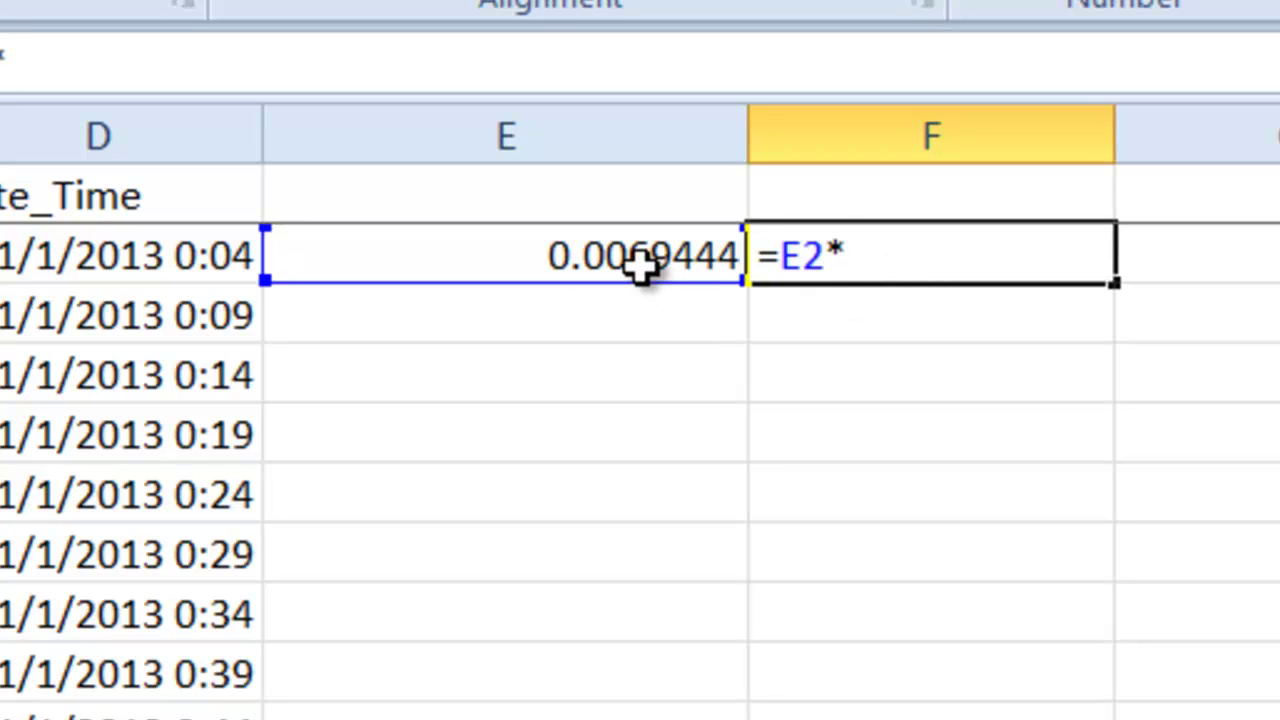
type("1440")
key("ctrl+Return")
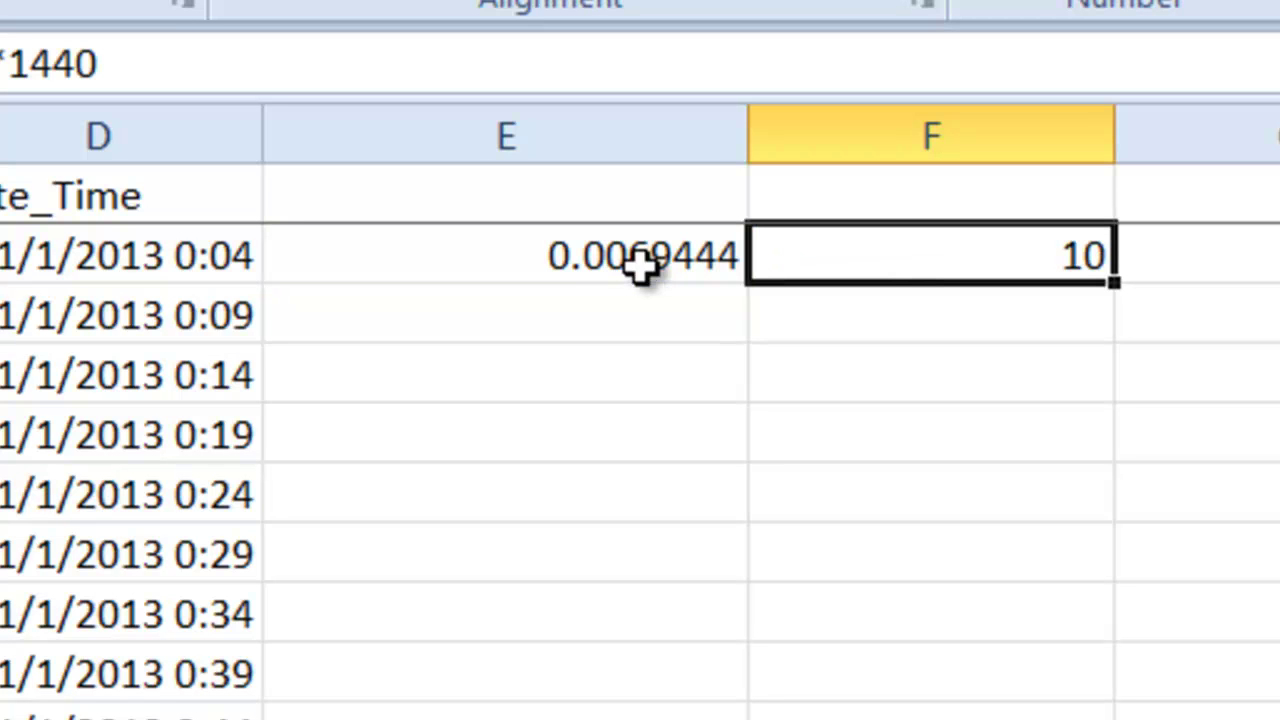
Clear the time difference and minutes formulas from E2 and F2
left_click_drag(640, 265, 777, 262)
key("Delete")
left_click(745, 268)
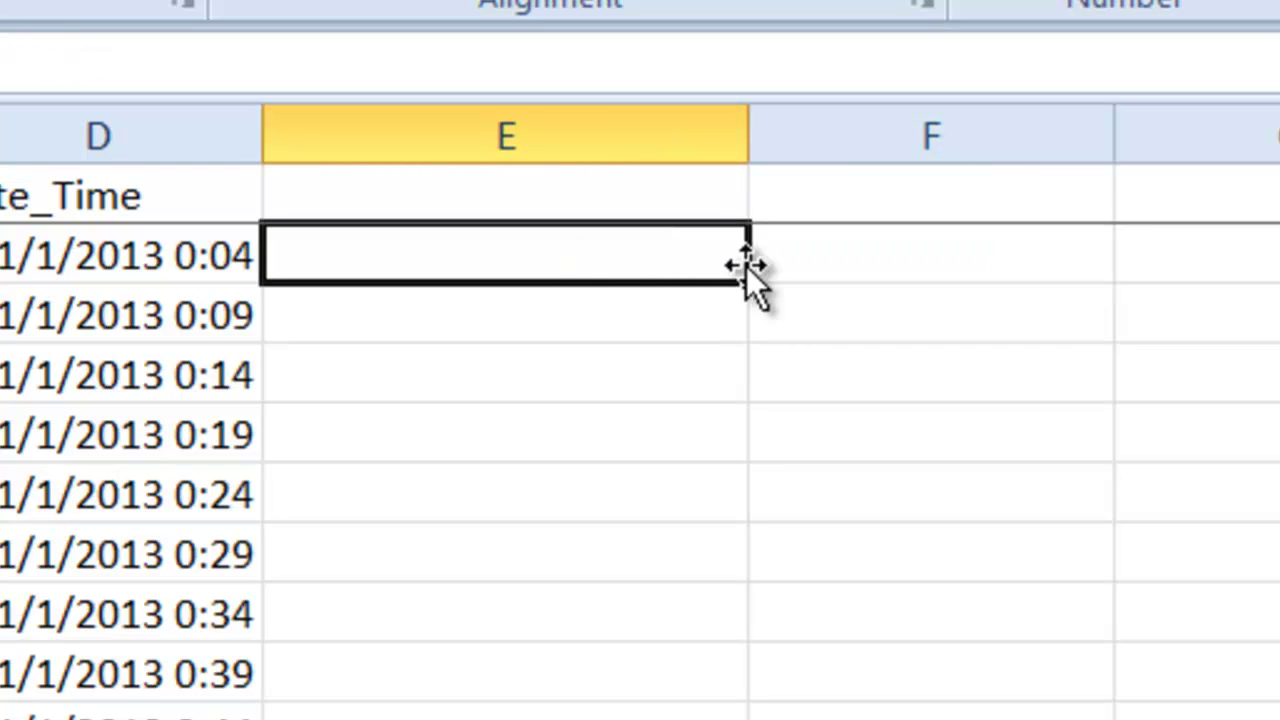
Examine the Date_Time column from the first record to where the date changes from 1/1/2013 to 1/2/2013
scroll(640, 440, "down", 20)
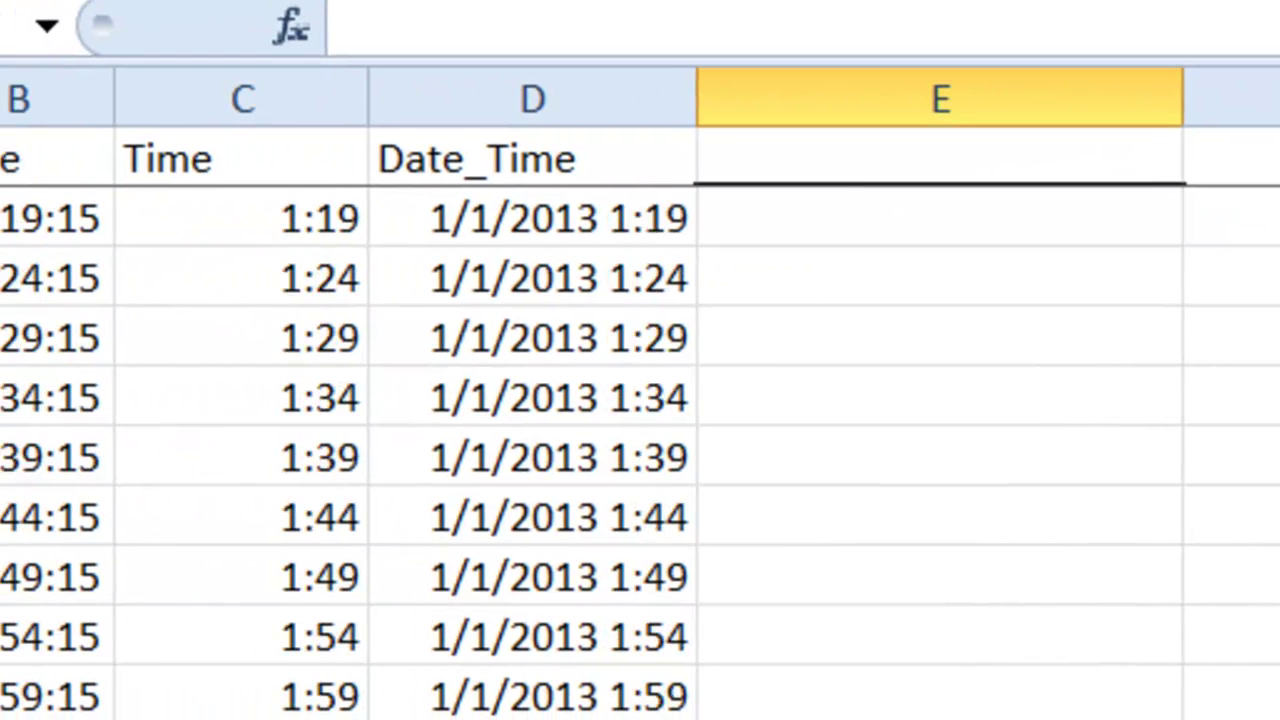
scroll(640, 440, "down", 20)
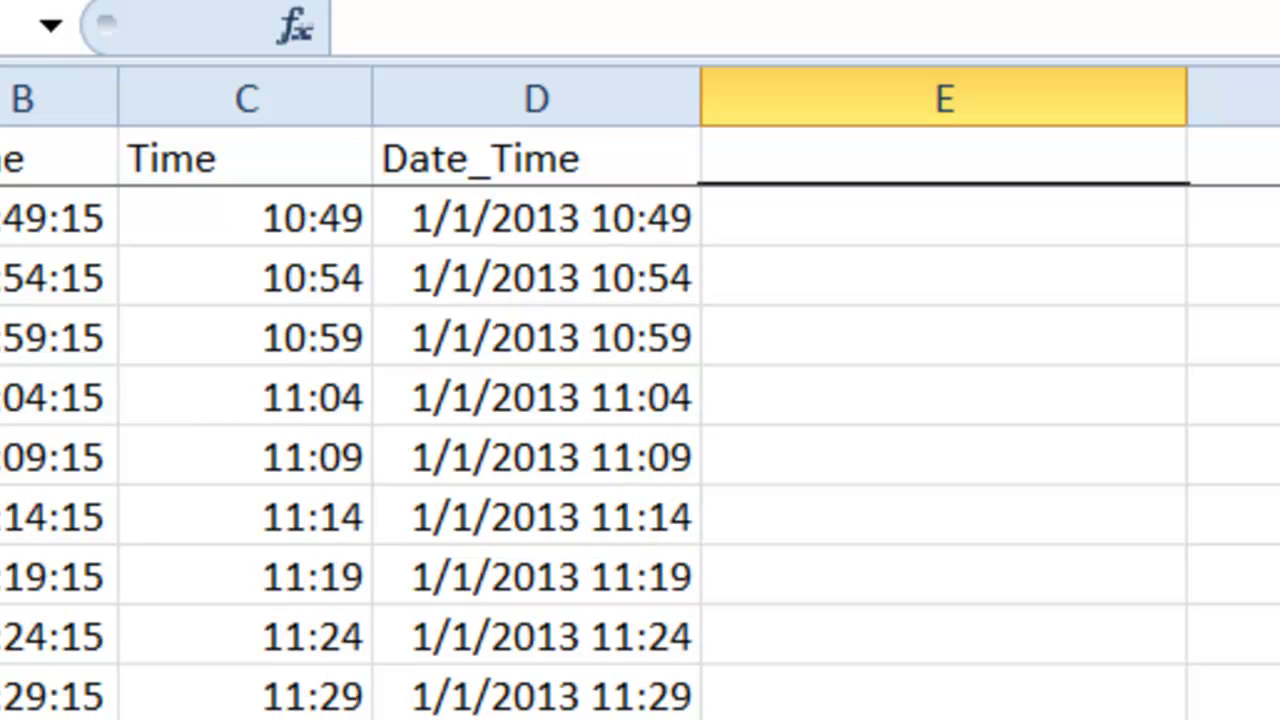
scroll(640, 440, "down", 20)
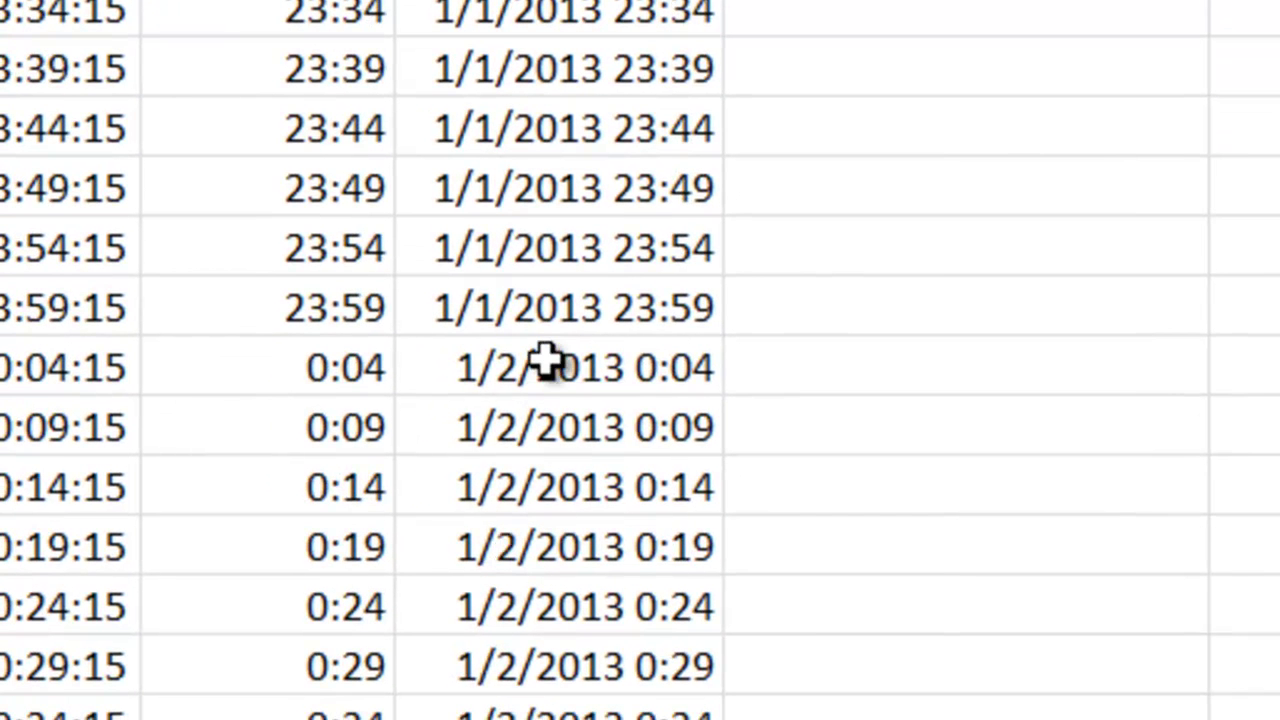
left_click(543, 370)
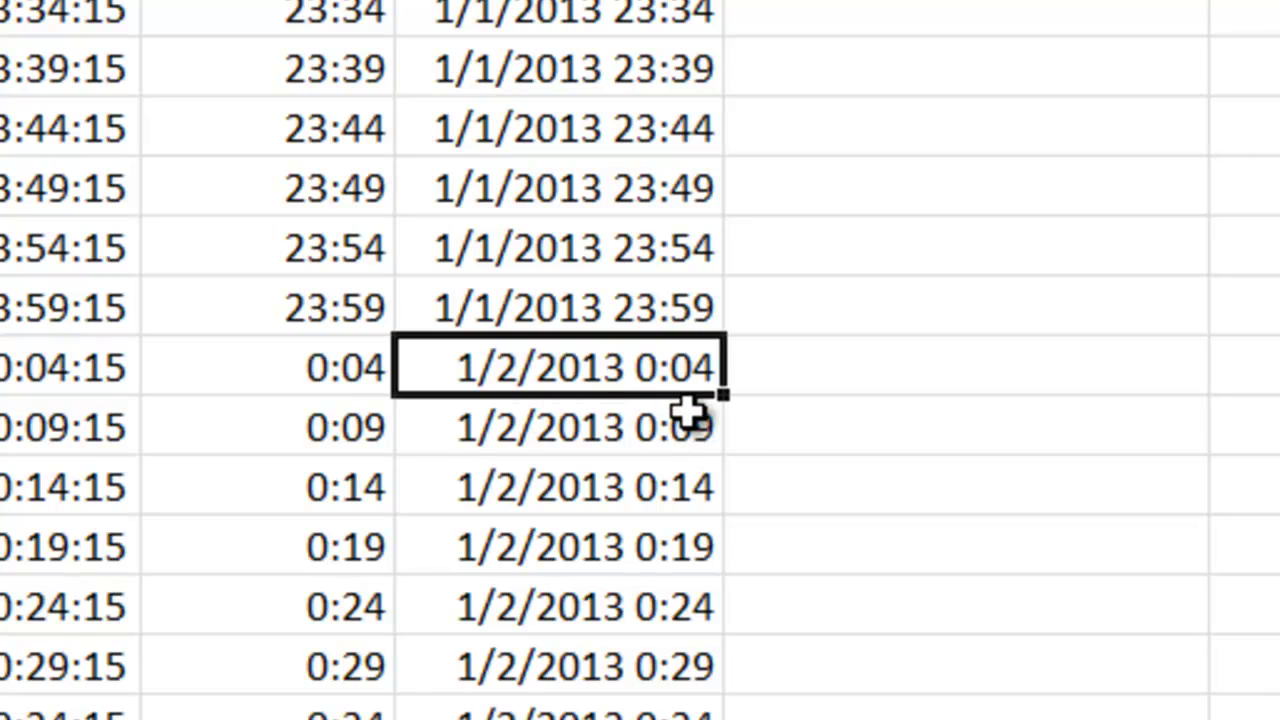
left_click(862, 360)
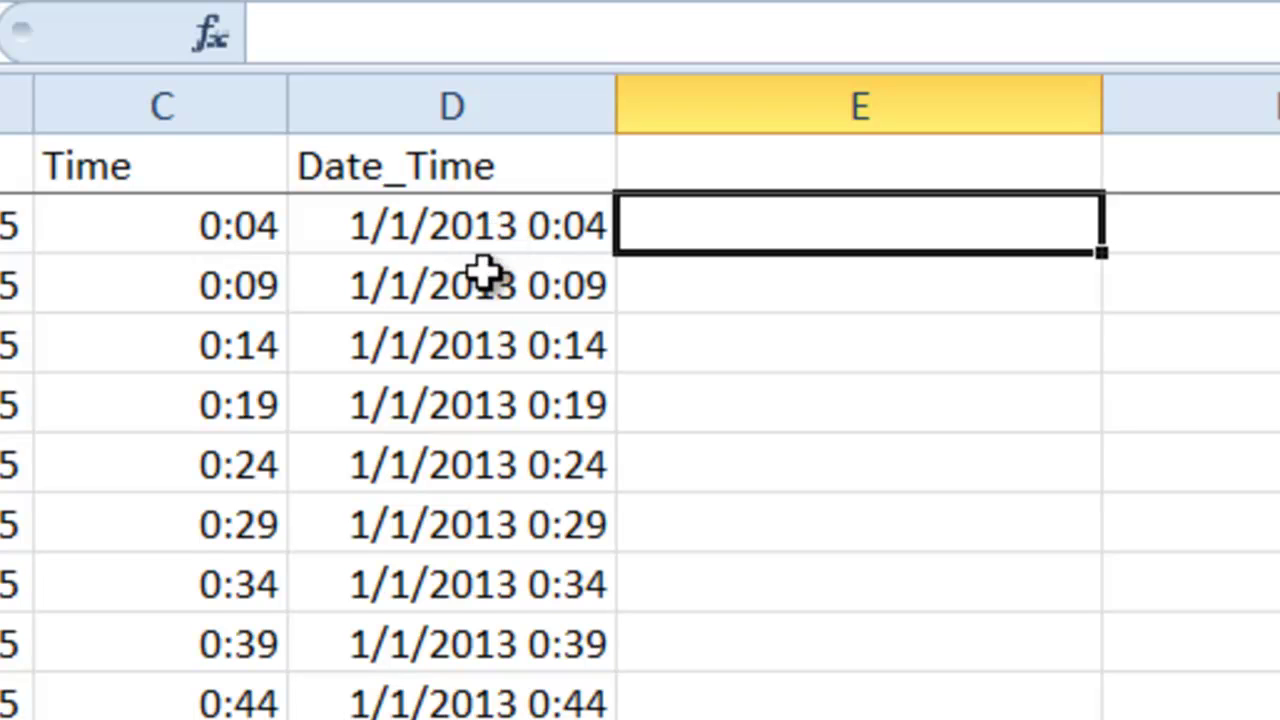
scroll(632, 428, "down", 20)
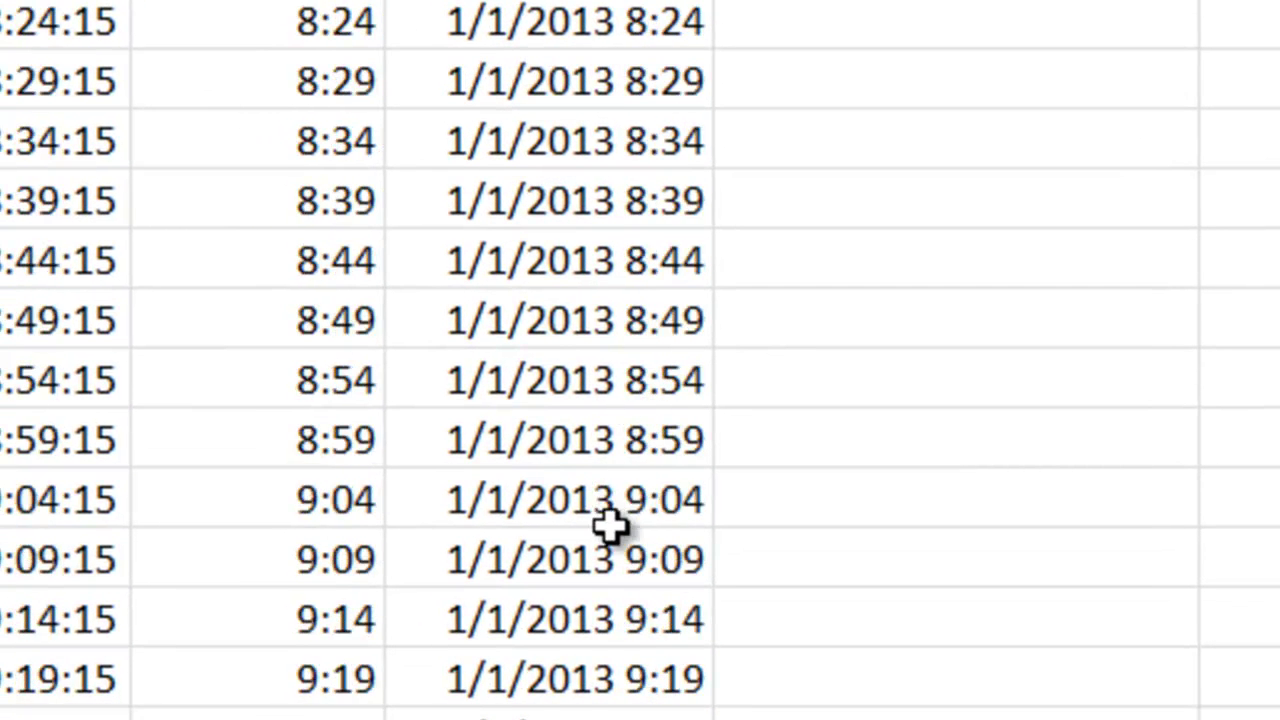
scroll(636, 590, "down", 20)
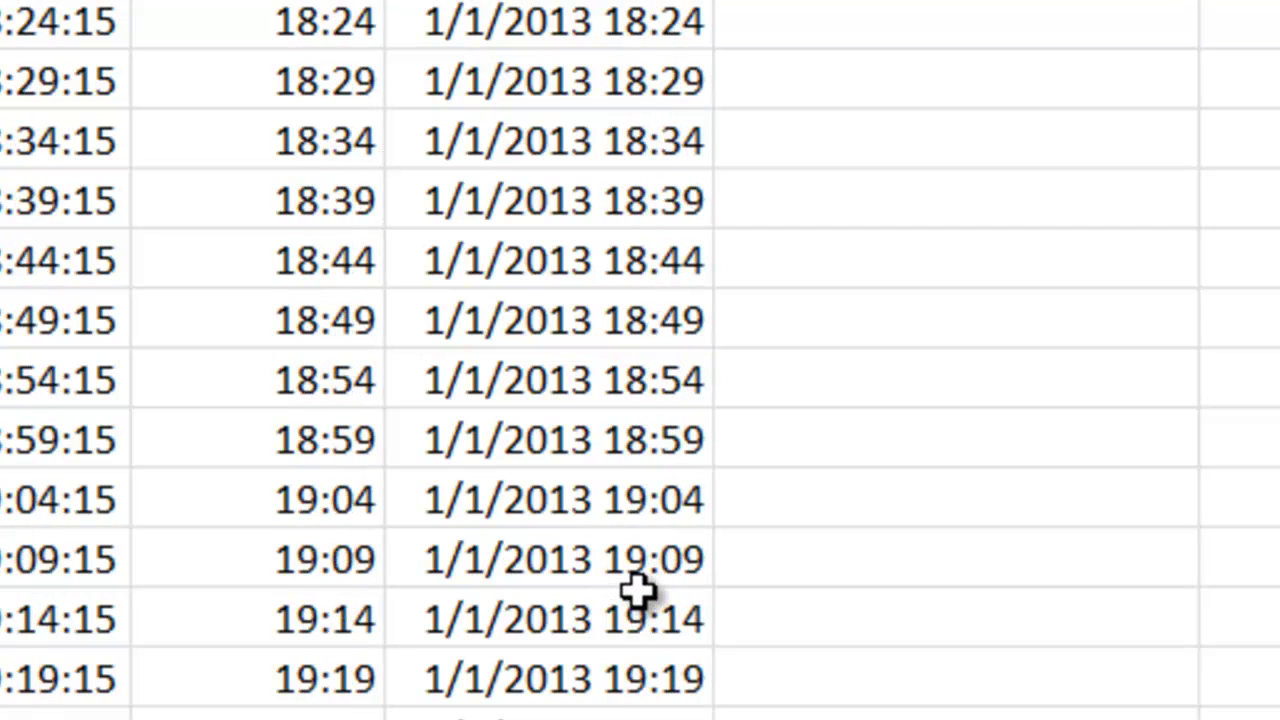
scroll(640, 583, "down", 7)
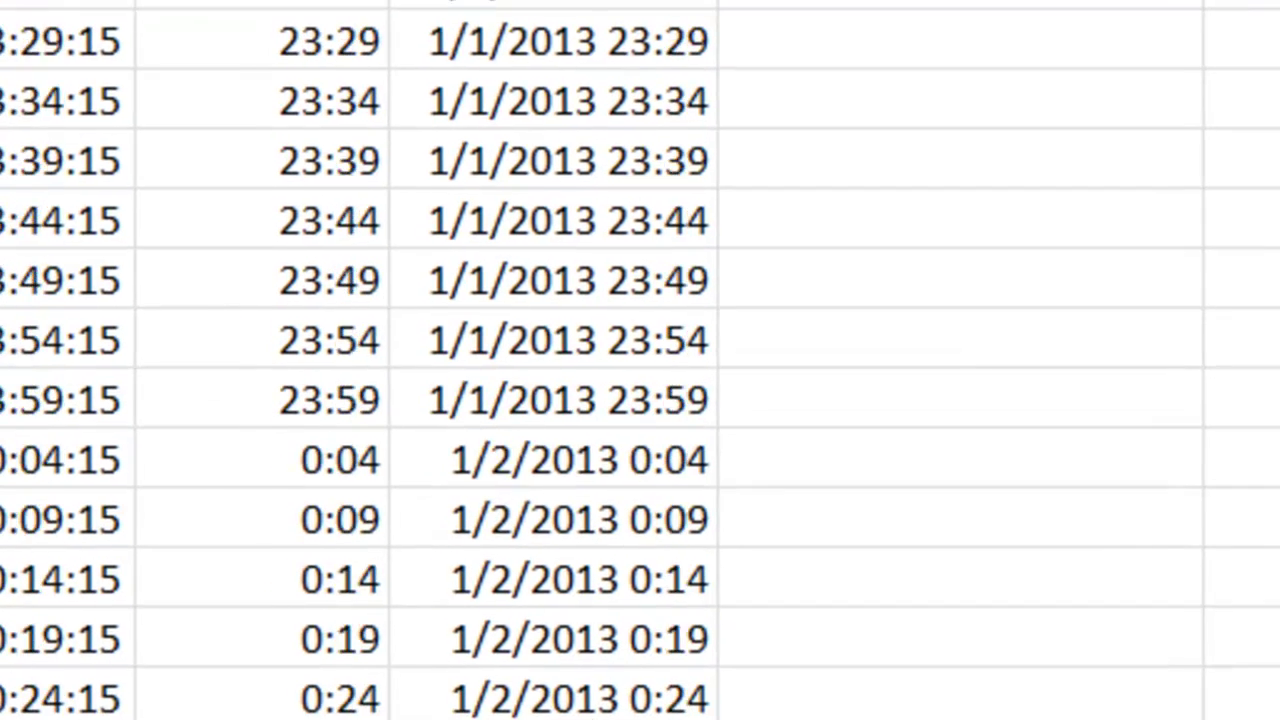
left_click(600, 530)
left_click(565, 305)
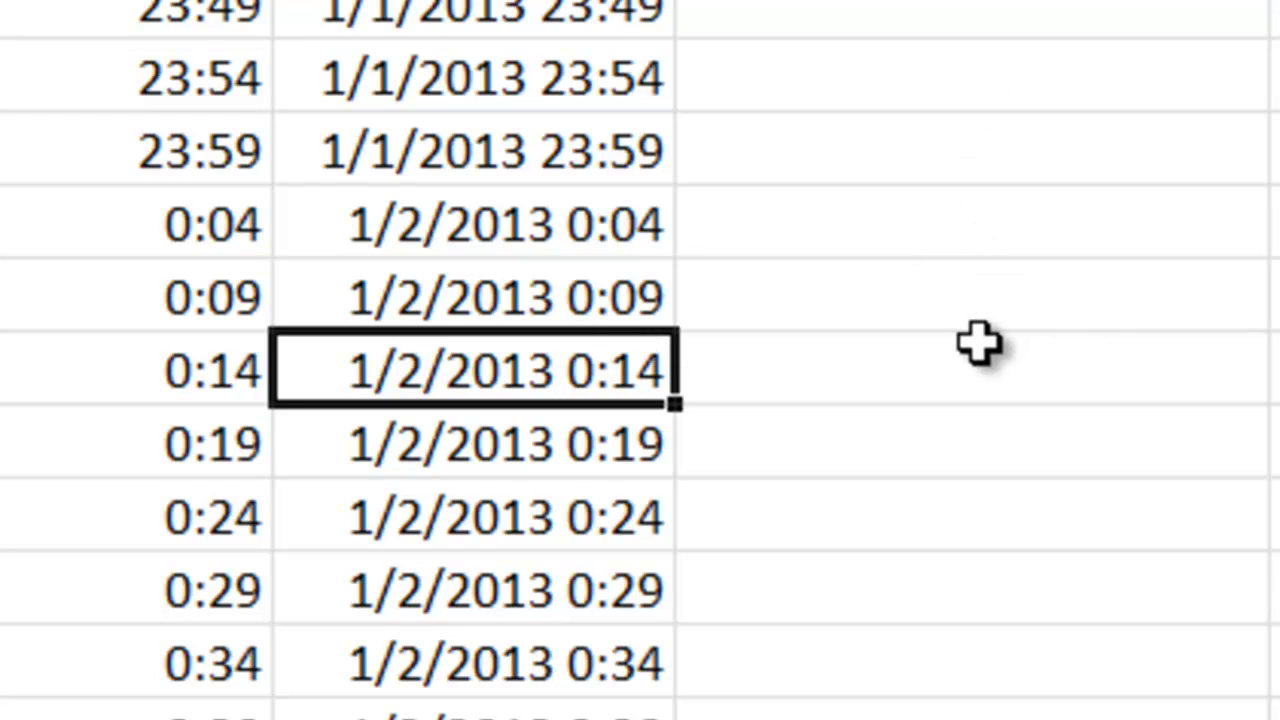
Calculate the difference between the 1/2/2013 0:14 date-time and the first record by entering =D292-D2 in E292
left_click(1012, 380)
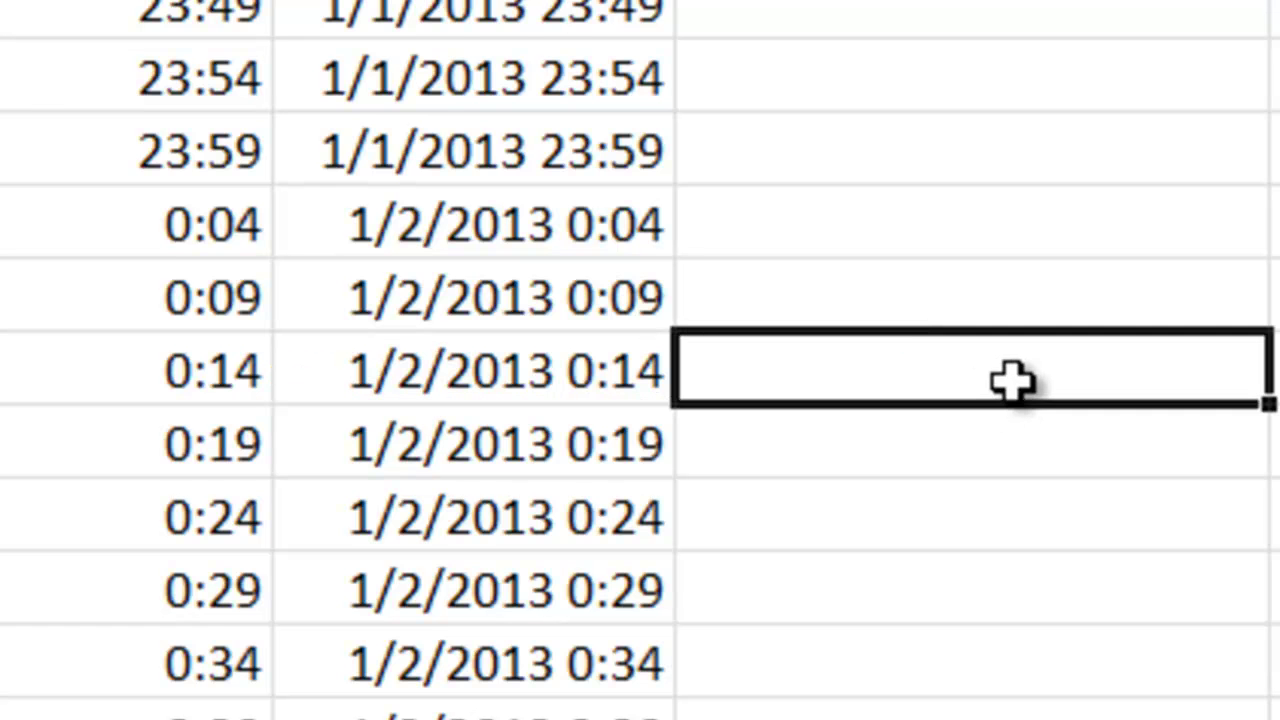
type("=")
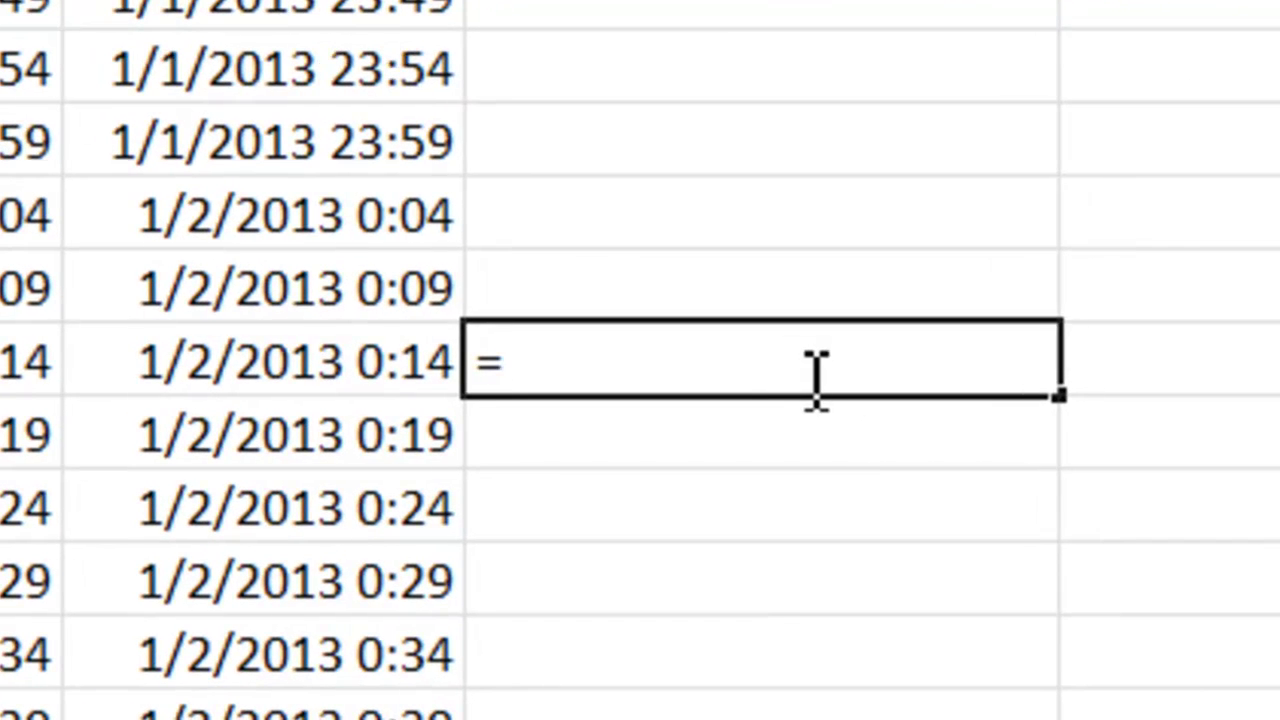
left_click(301, 372)
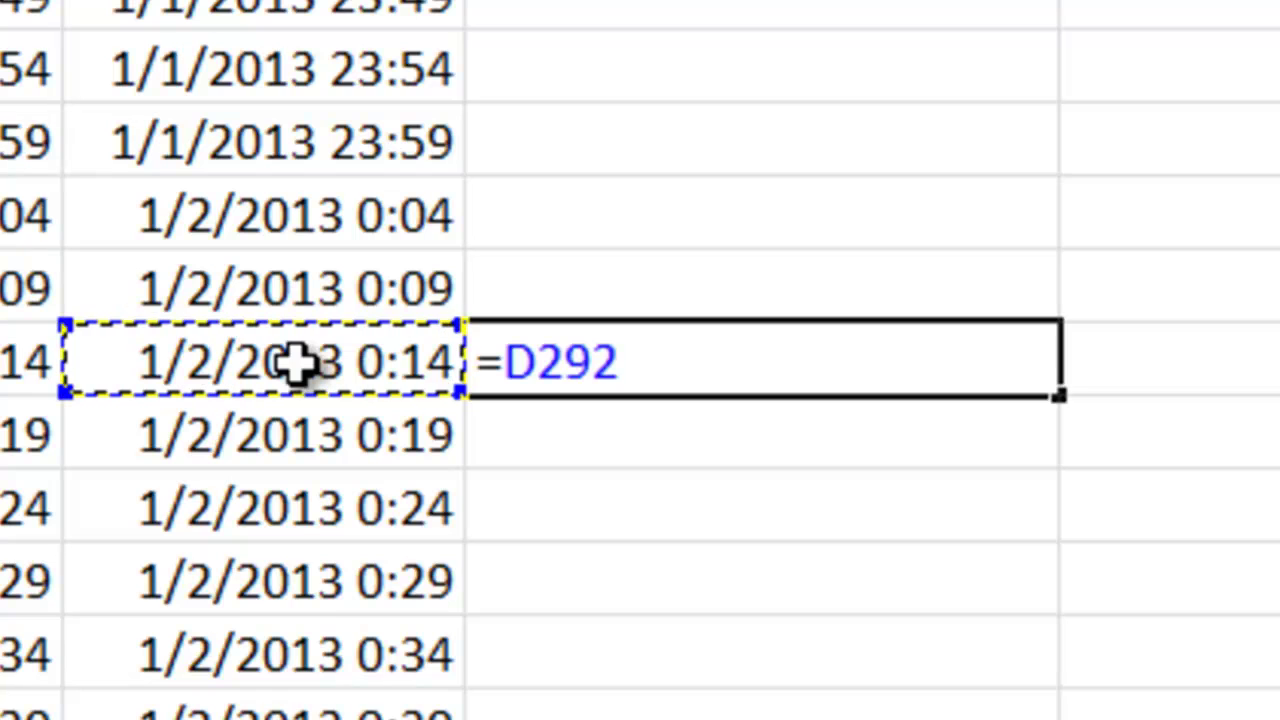
type("-")
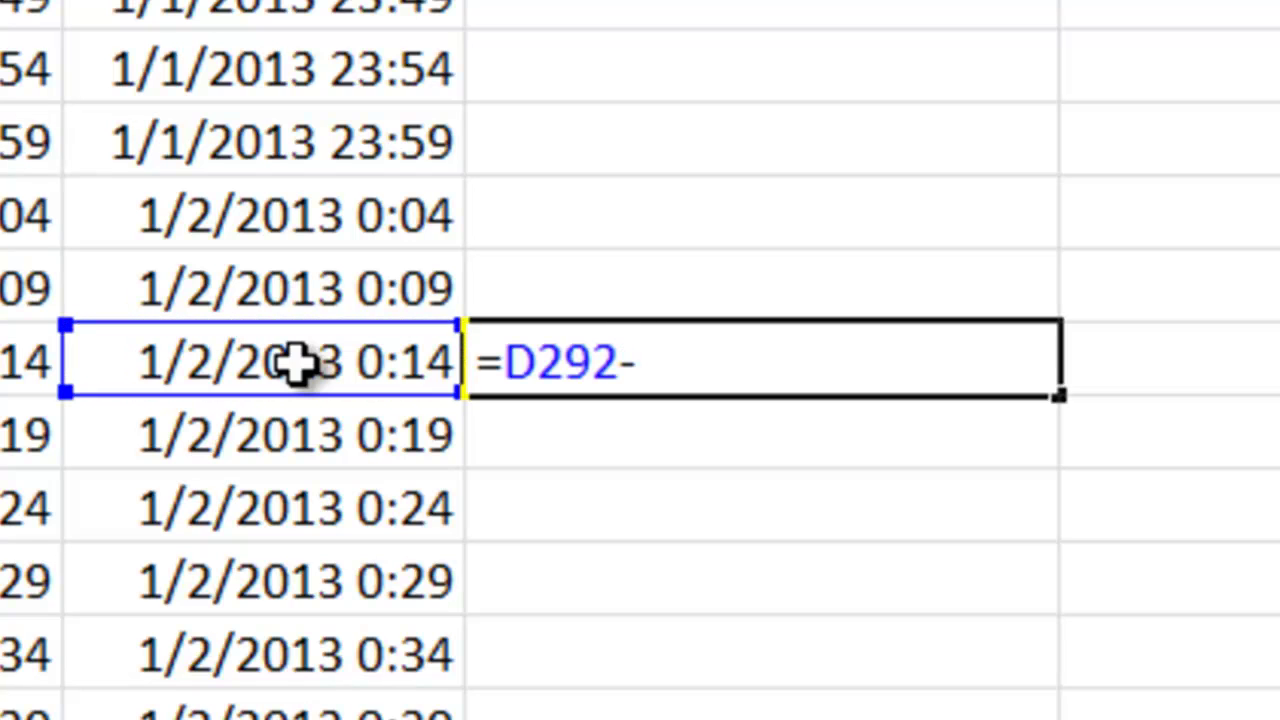
key("ctrl+Up")
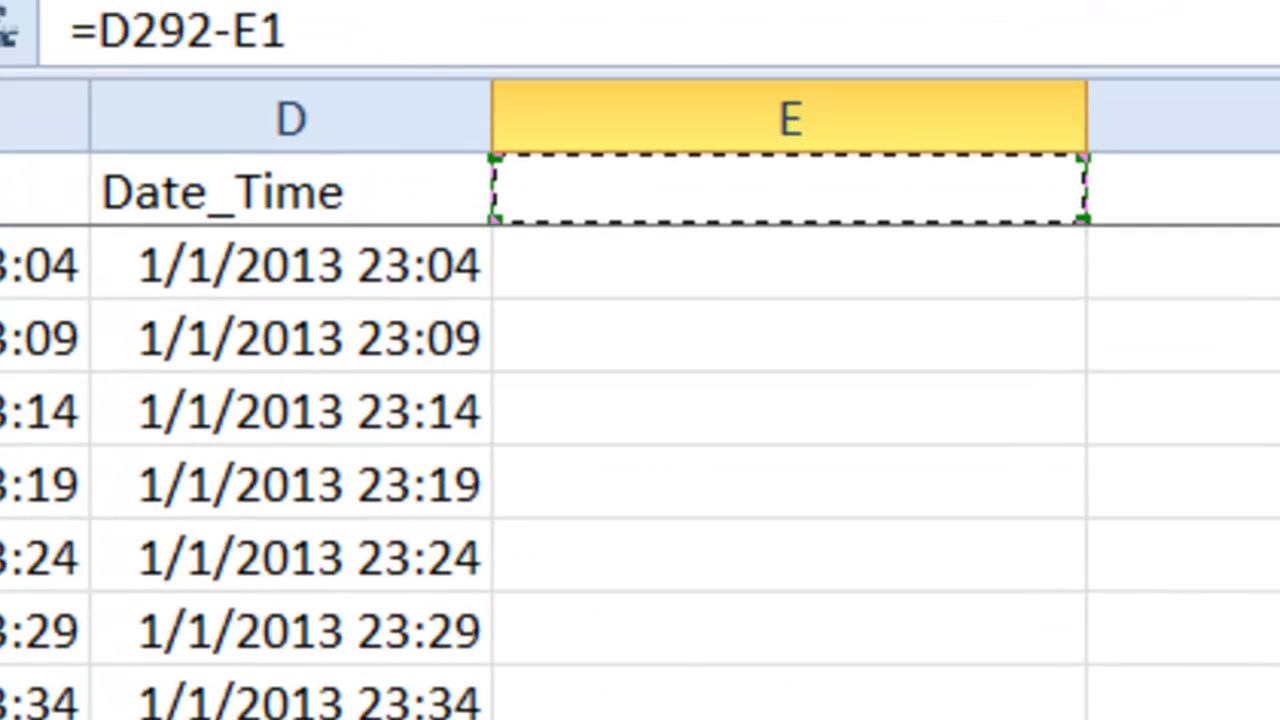
key("Left")
key("Down")
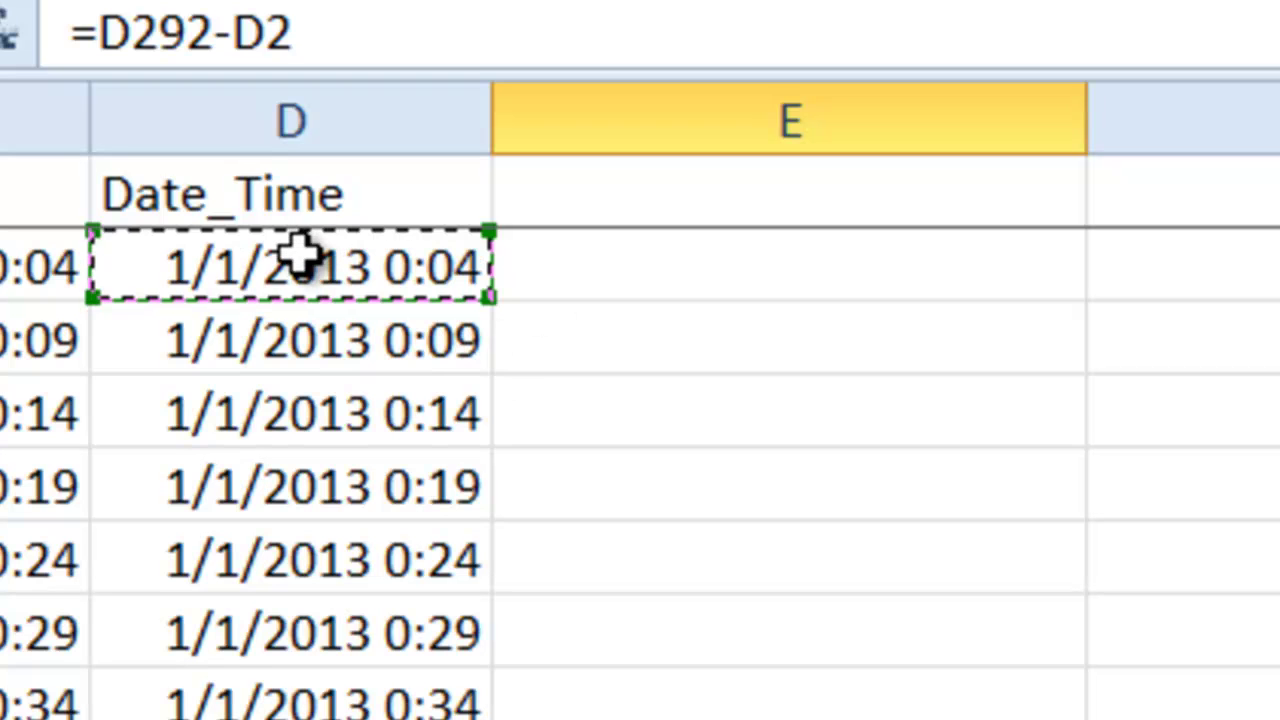
key("Return")
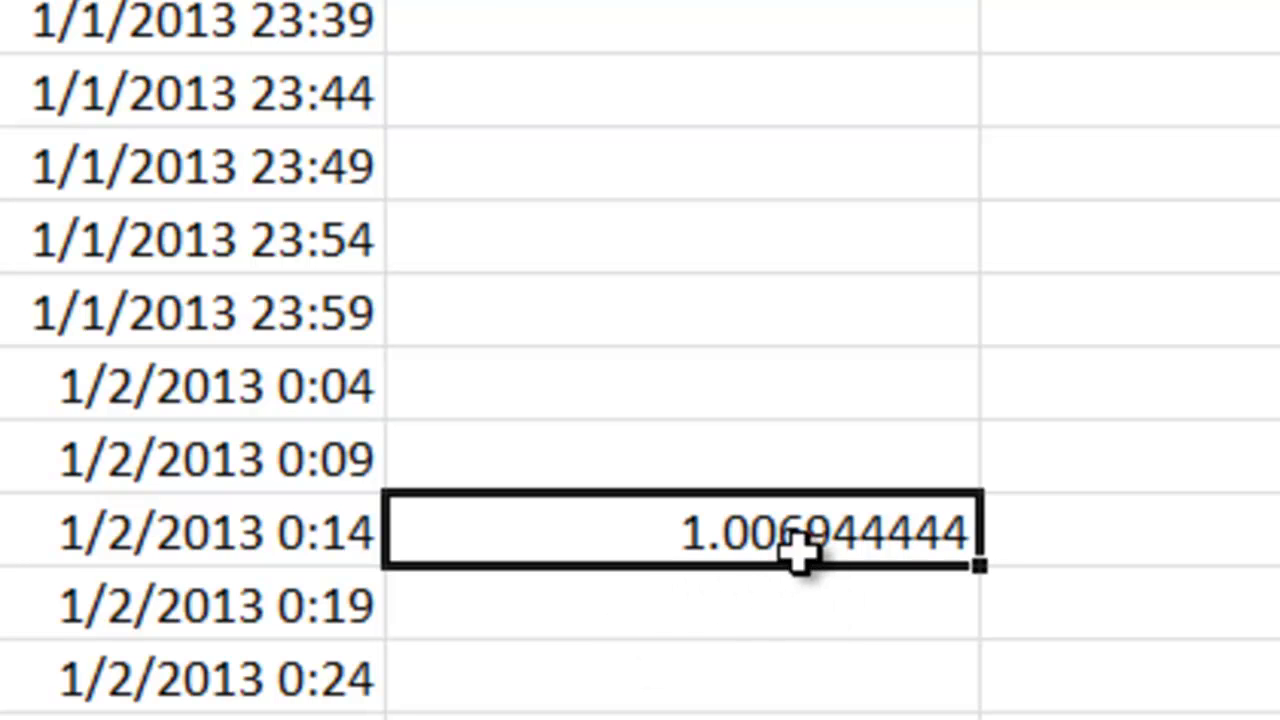
Convert the date-time difference in E292 to minutes by entering =E292*1440 in F292
left_click(1040, 536)
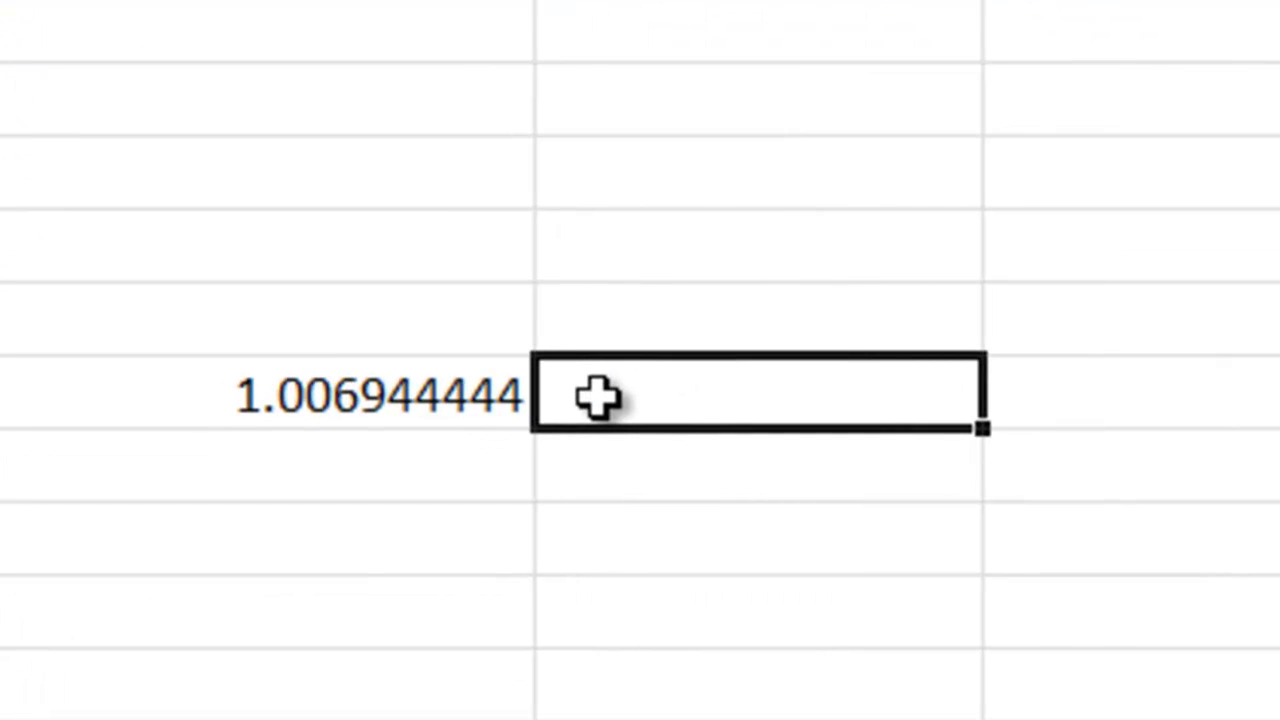
type("=")
left_click(338, 392)
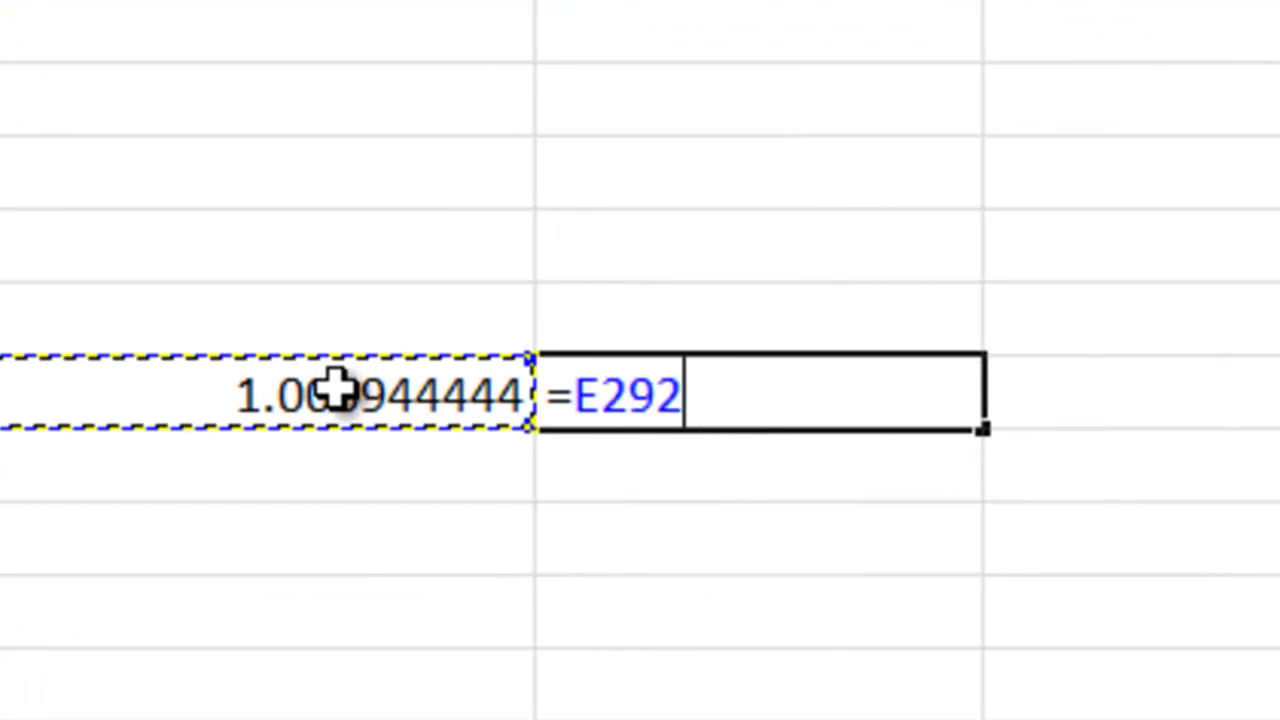
type("*")
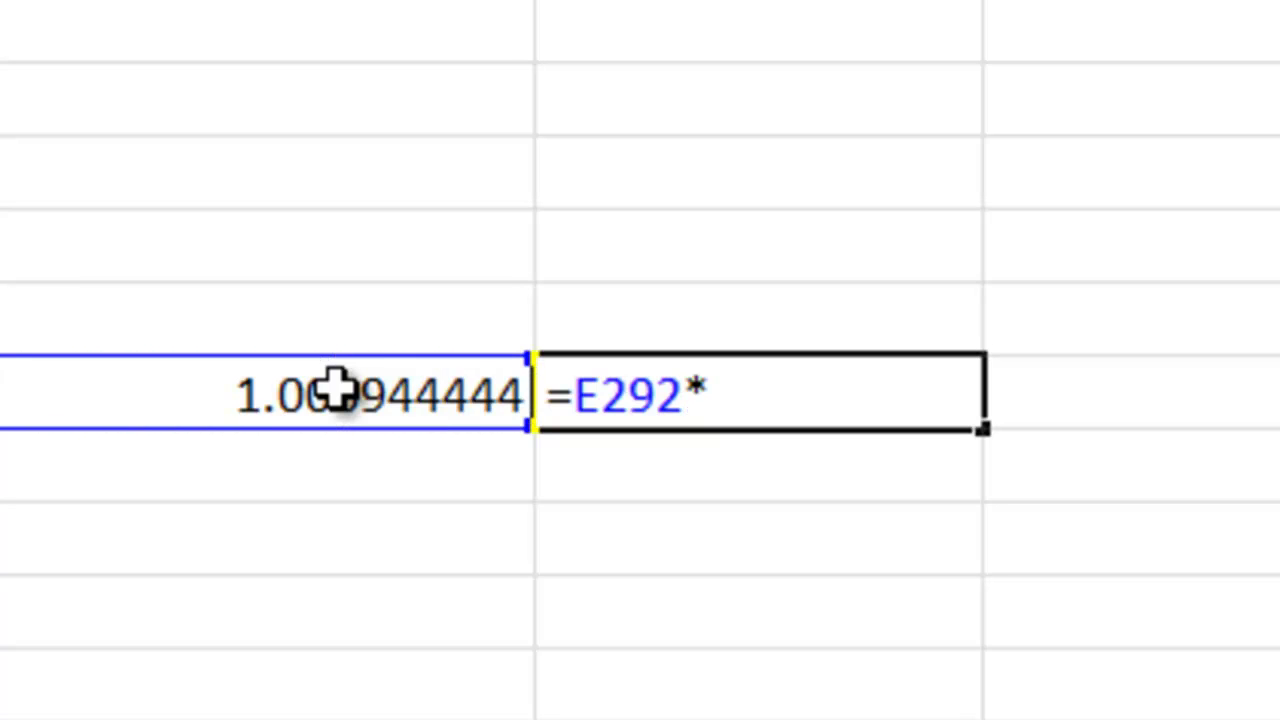
type("1440")
key("ctrl+Return")
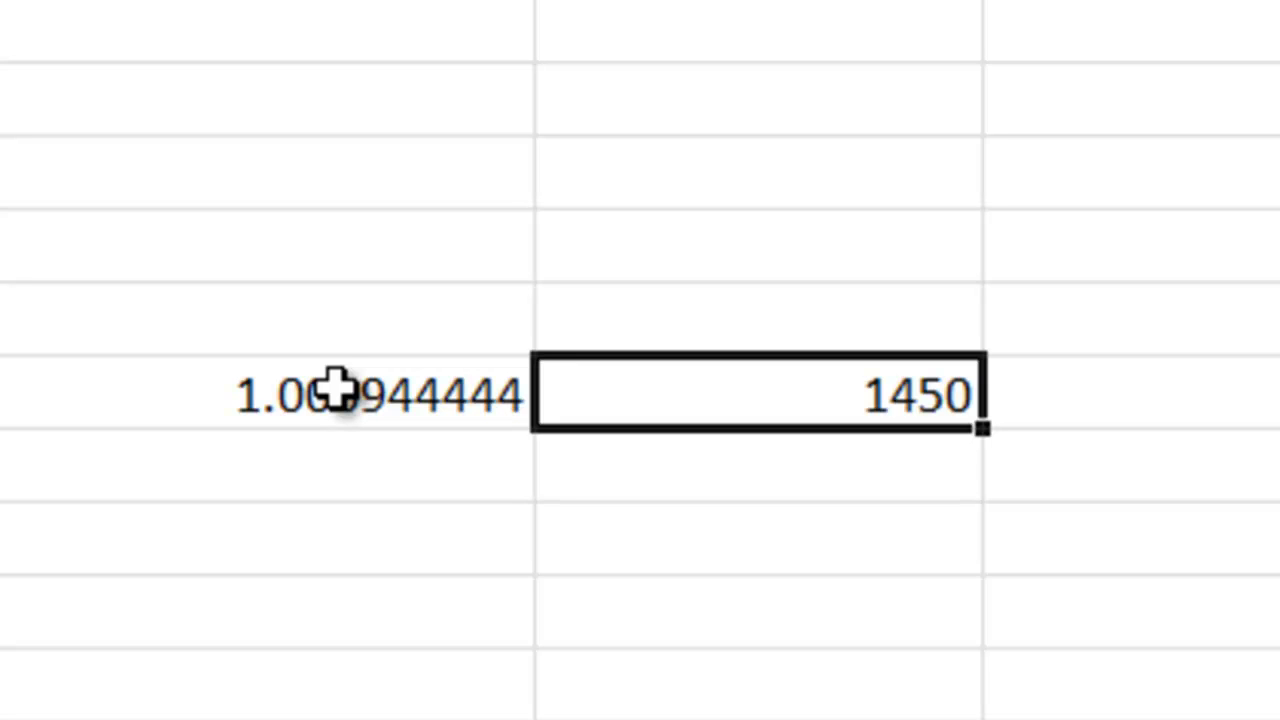
Convert the date-time difference in E292 to hours by entering =E292*24 in G292
key("Tab")
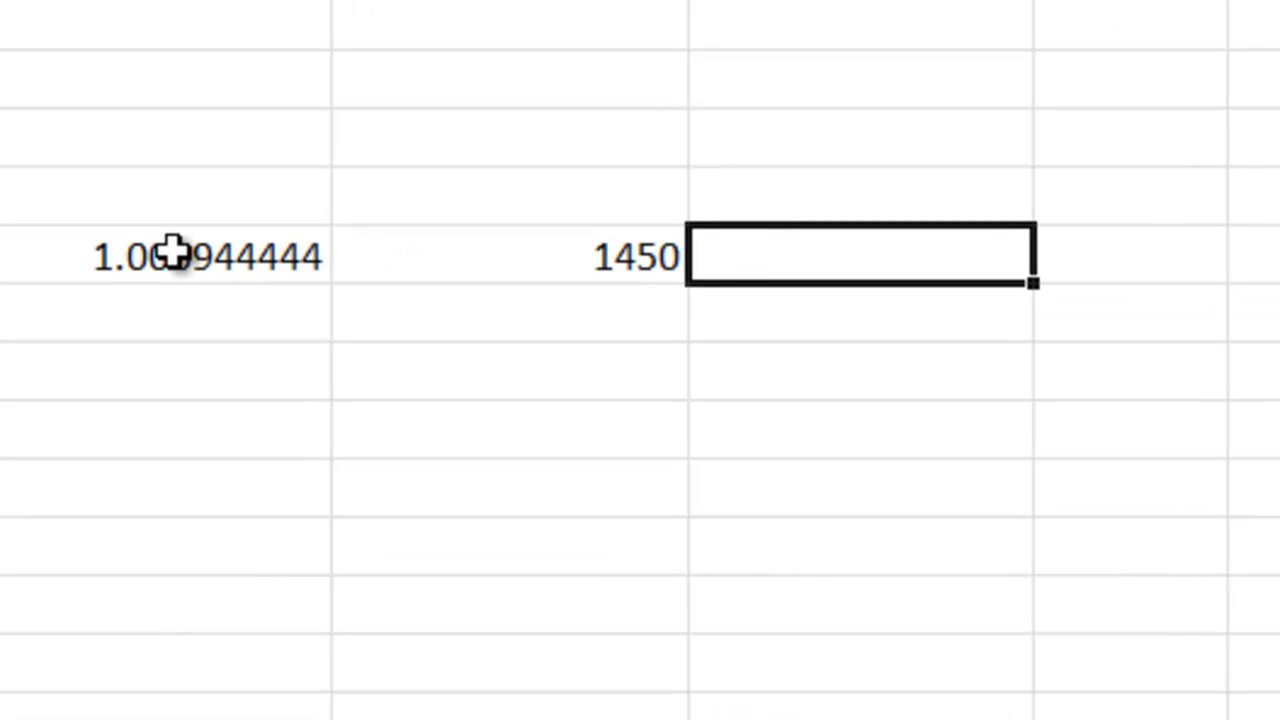
type("=")
left_click(173, 255)
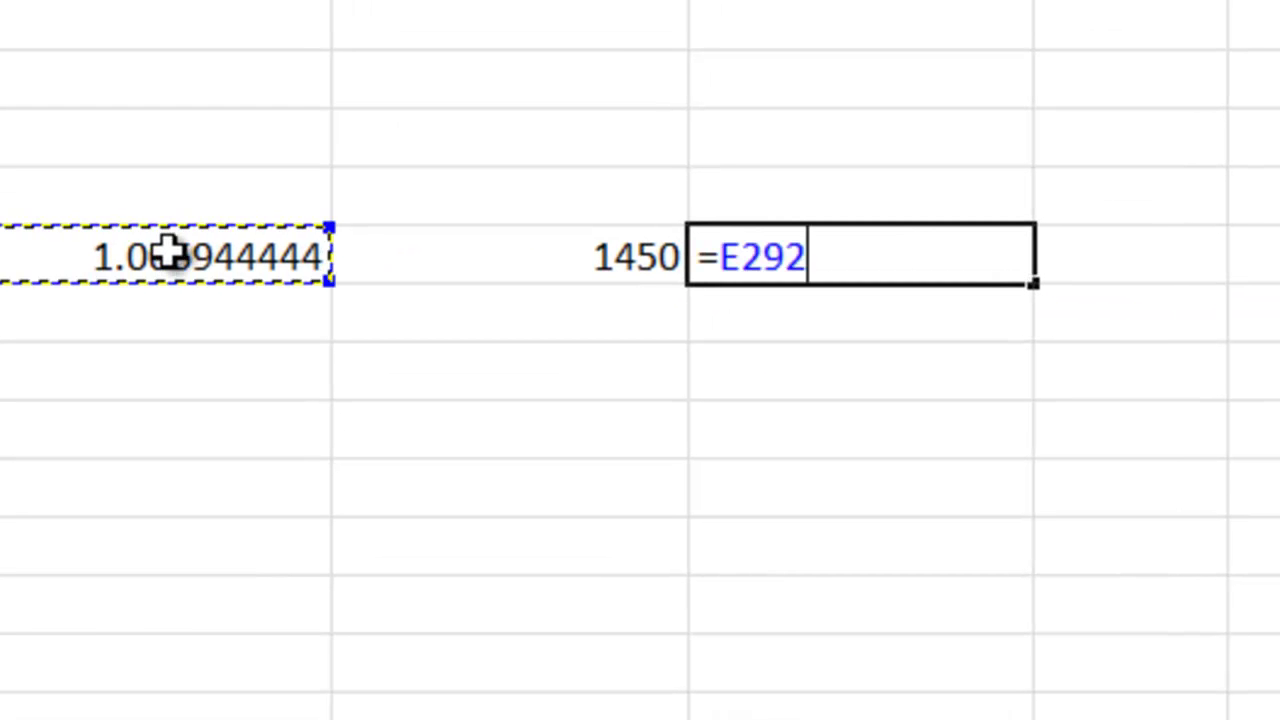
type("*24")
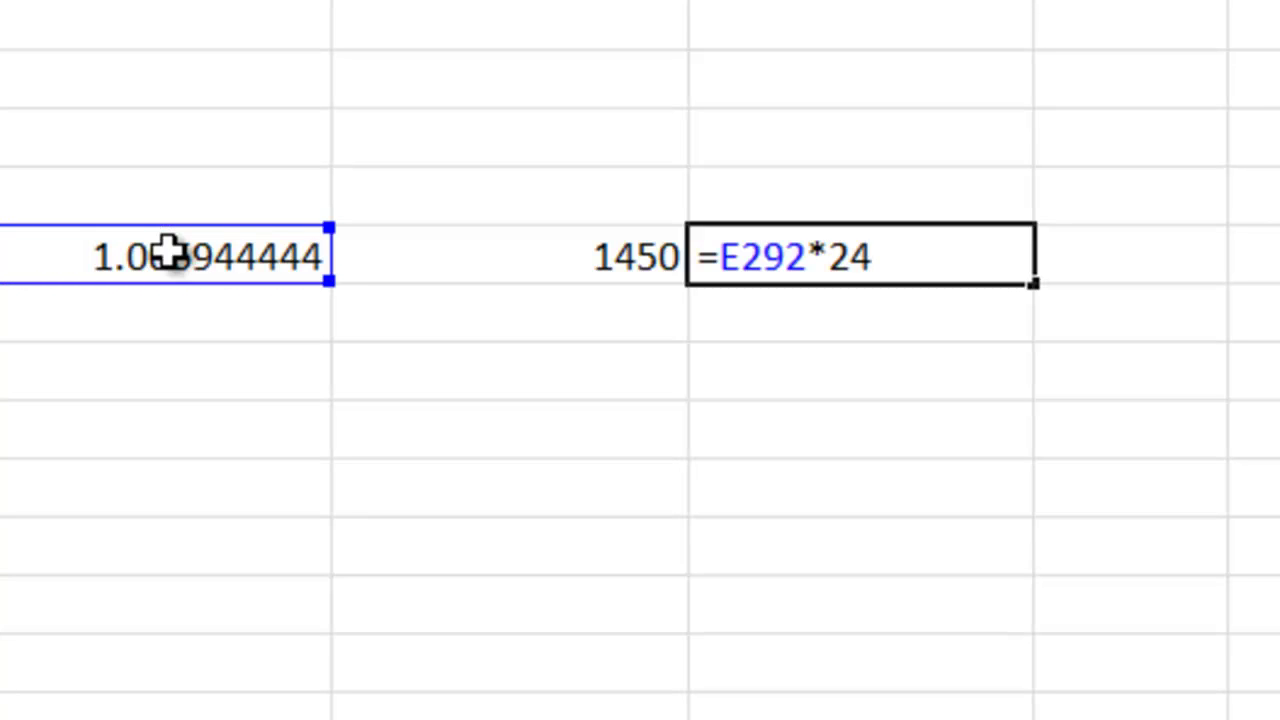
key("ctrl+Return")
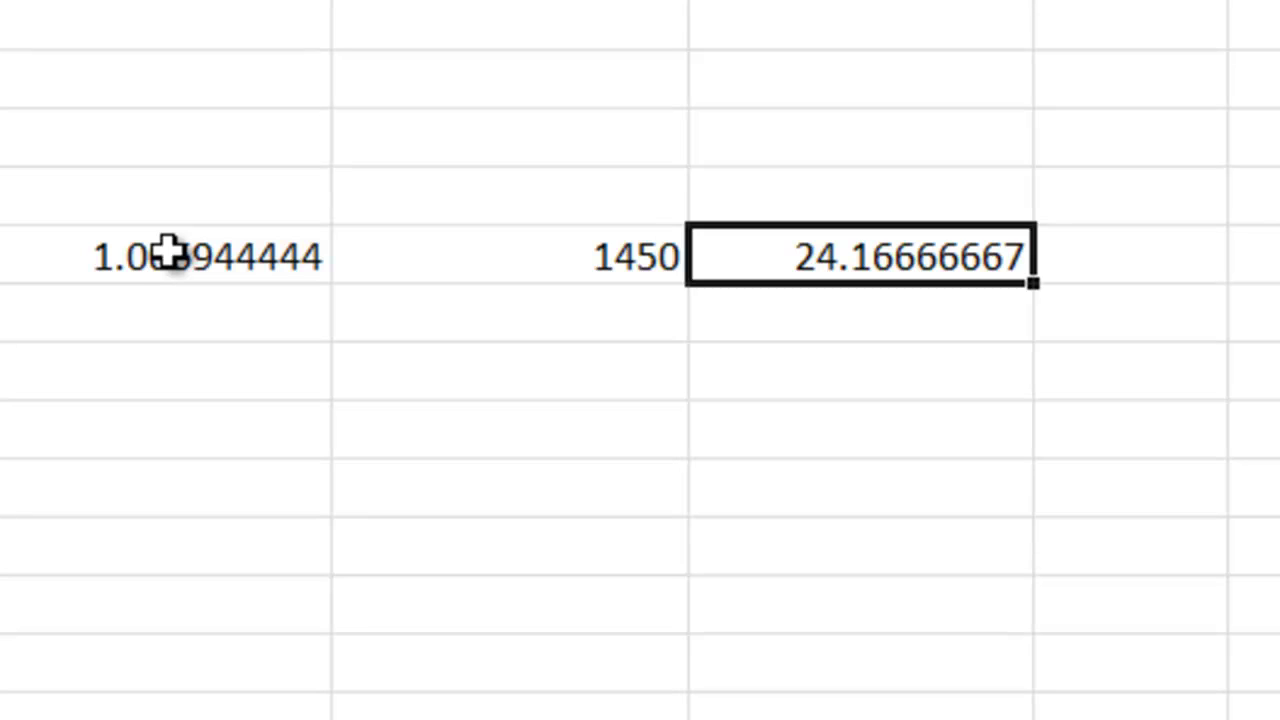